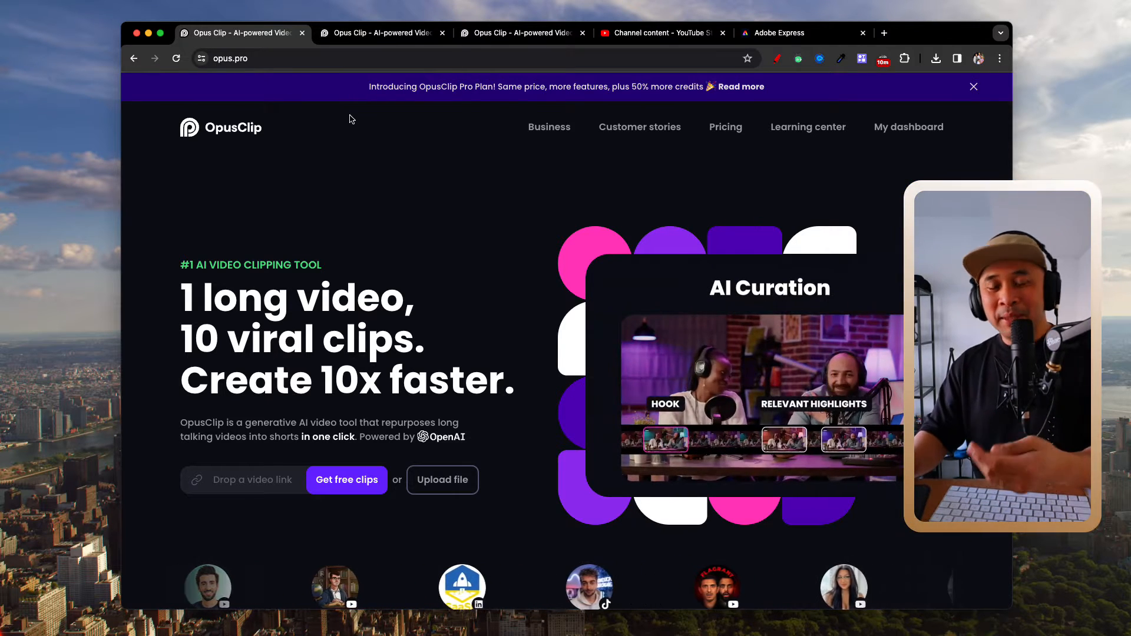
Review the generated clips of the processed video, comparing their ranks, titles, scores and descriptions
left_click(372, 34)
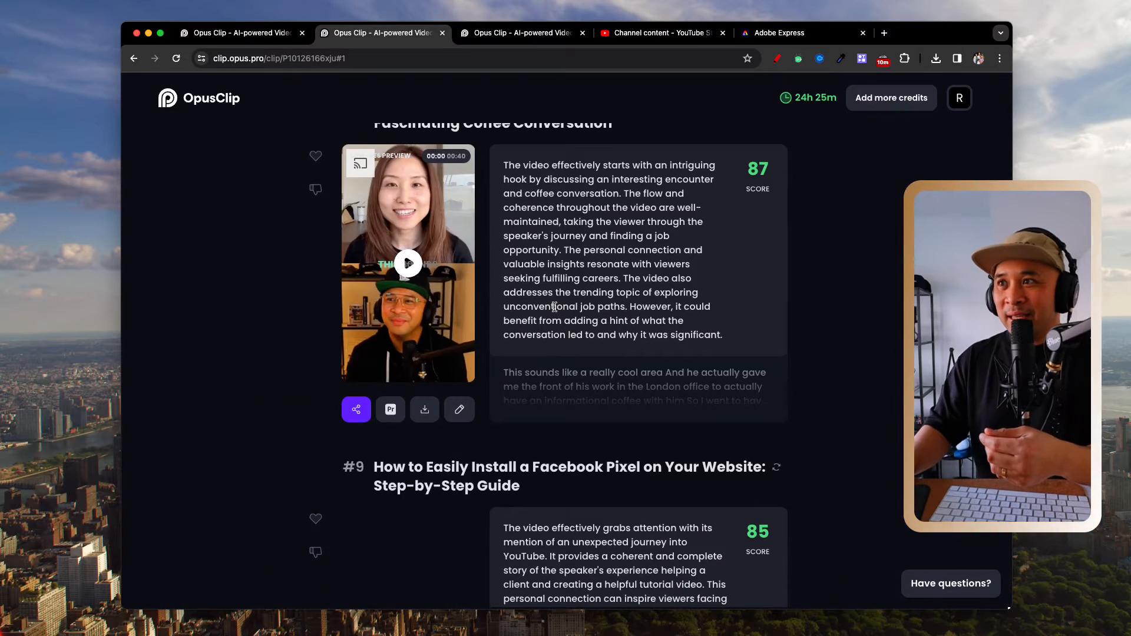
scroll(555, 307, "up", 8)
scroll(555, 307, "up", 15)
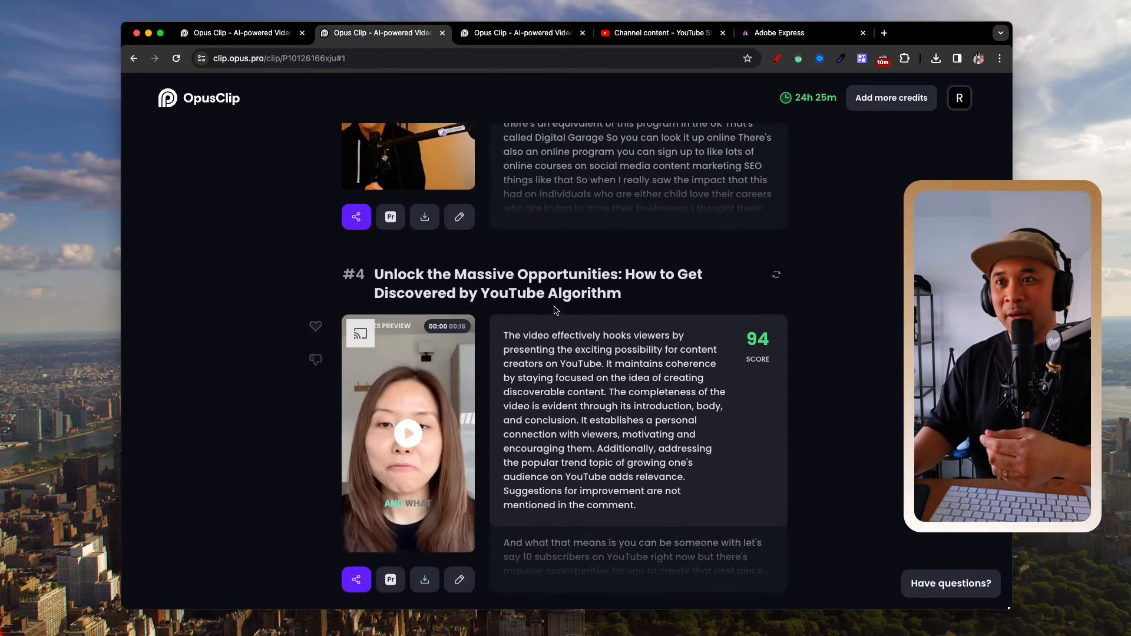
scroll(554, 309, "up", 8)
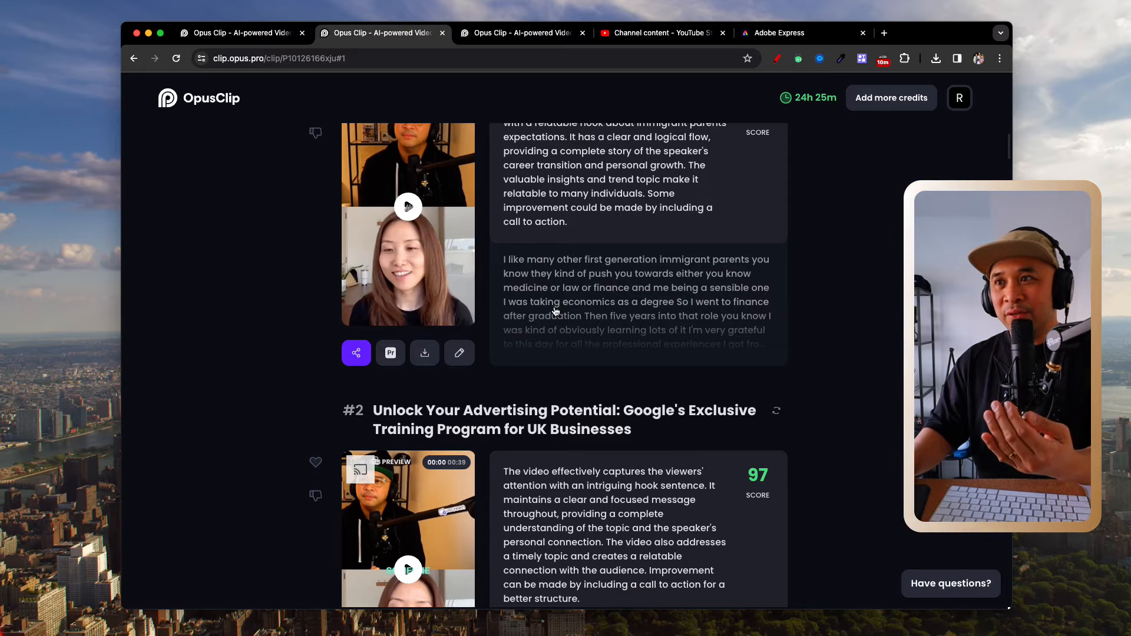
scroll(555, 311, "up", 4)
scroll(555, 310, "down", 10)
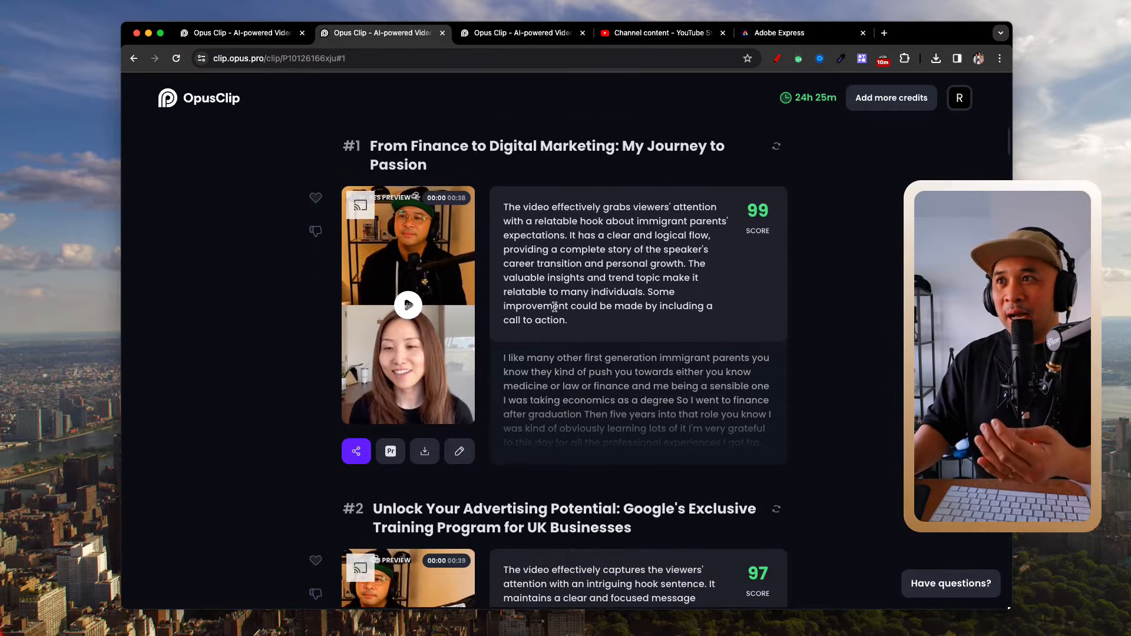
scroll(555, 309, "down", 5)
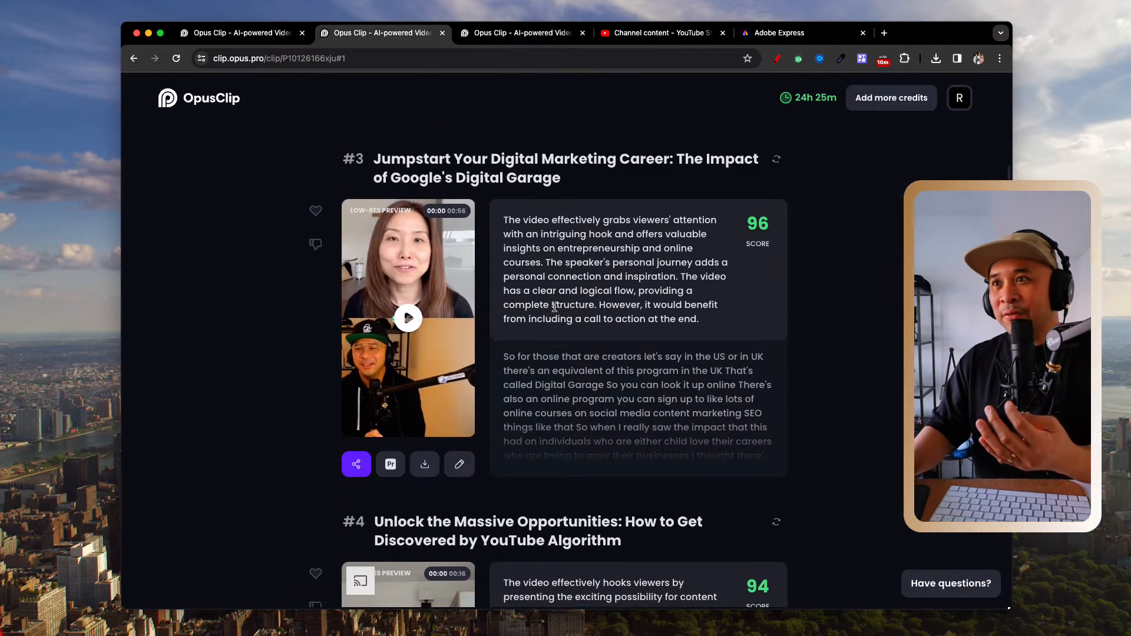
scroll(555, 307, "down", 6)
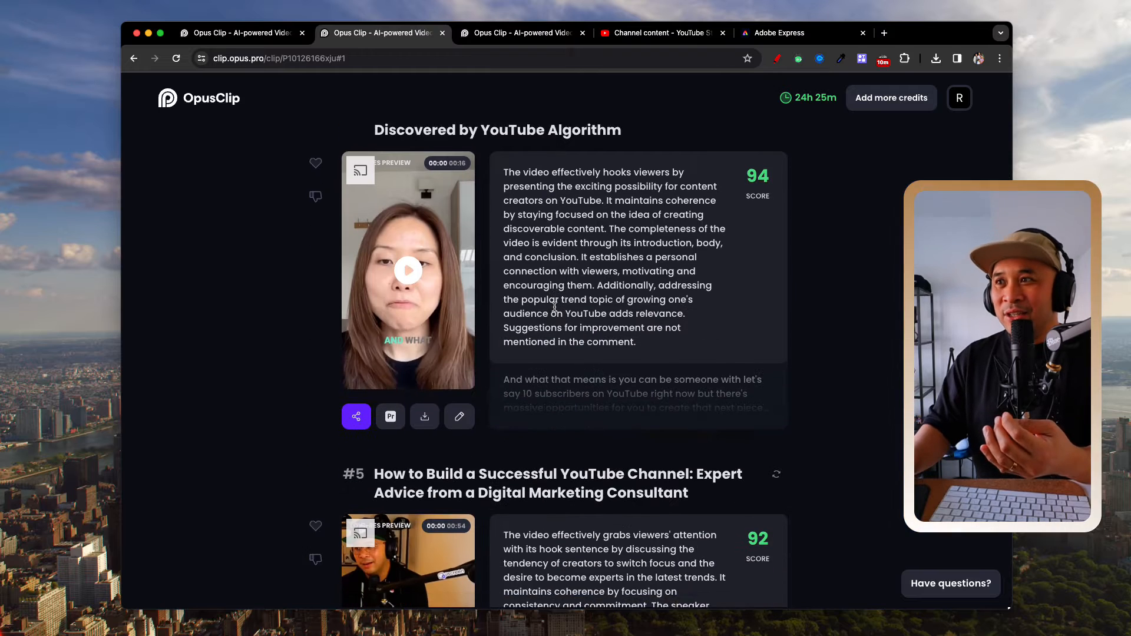
scroll(555, 307, "down", 5)
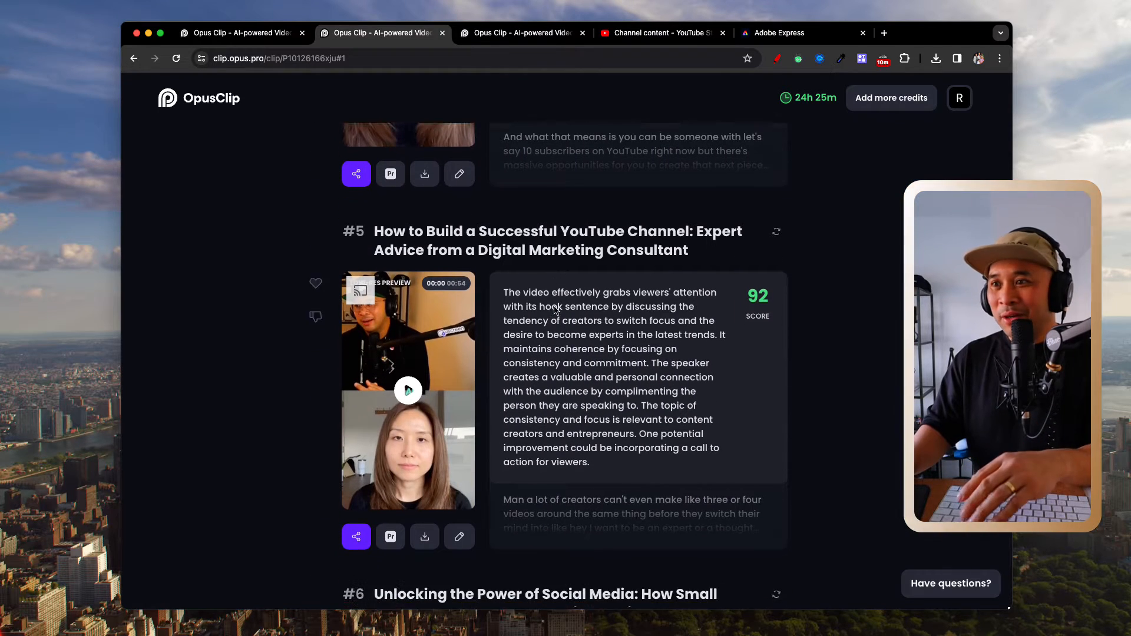
scroll(554, 309, "down", 6)
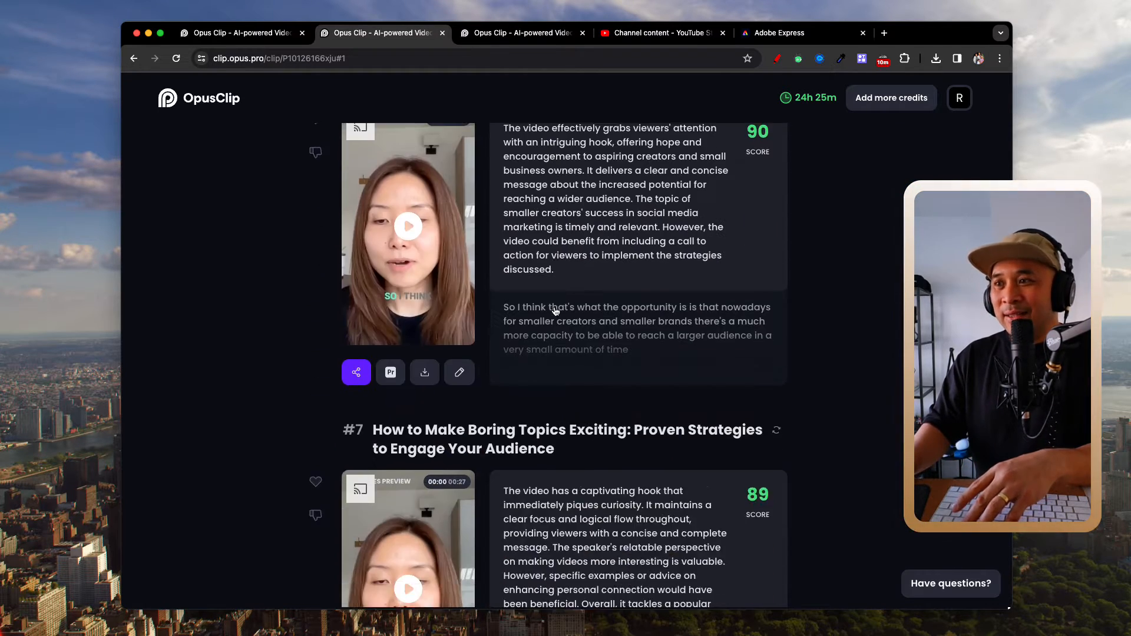
scroll(555, 311, "down", 5)
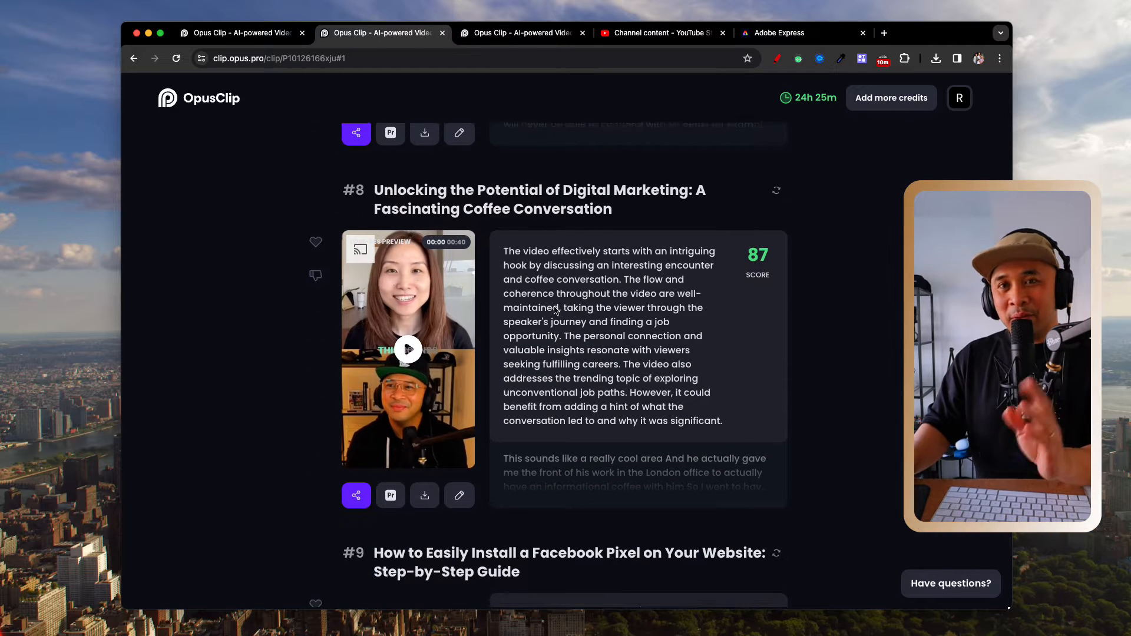
scroll(559, 286, "down", 5)
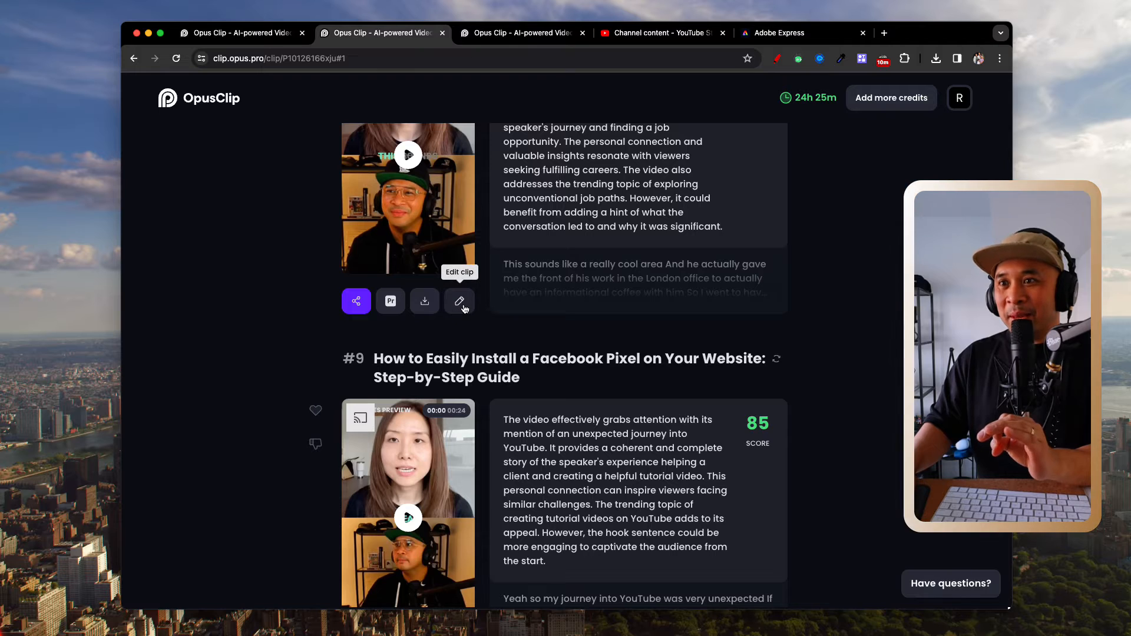
Open the clip editor and move the playhead to about 00:09
scroll(461, 306, "up", 5)
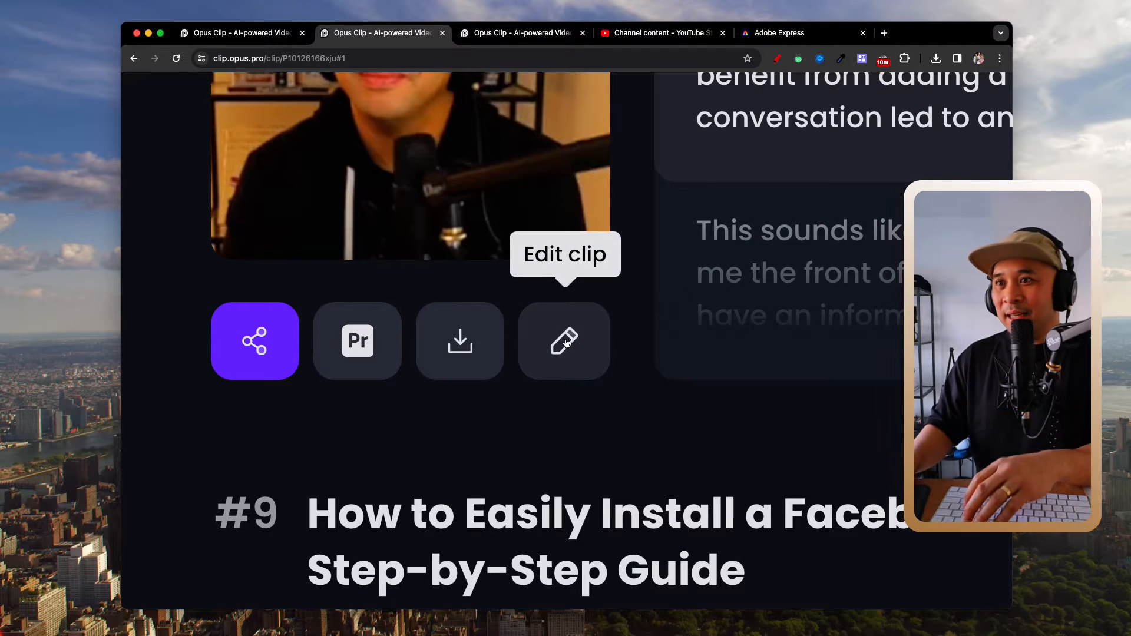
left_click(566, 343)
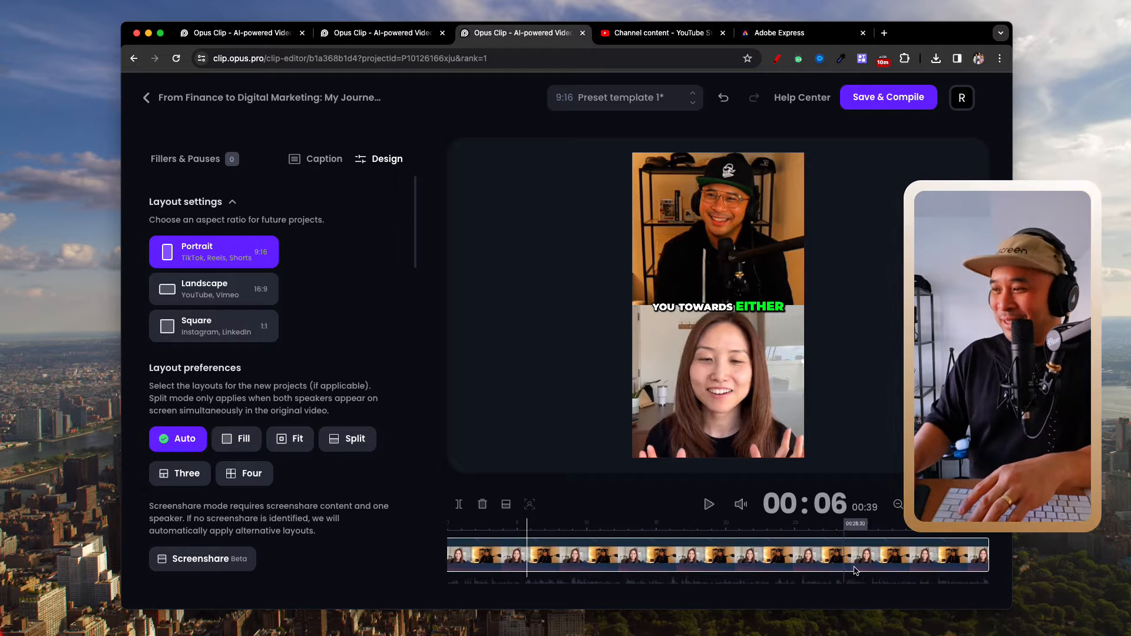
mouse_move(567, 563)
left_mouse_down()
mouse_move(946, 555)
mouse_move(580, 559)
left_mouse_up()
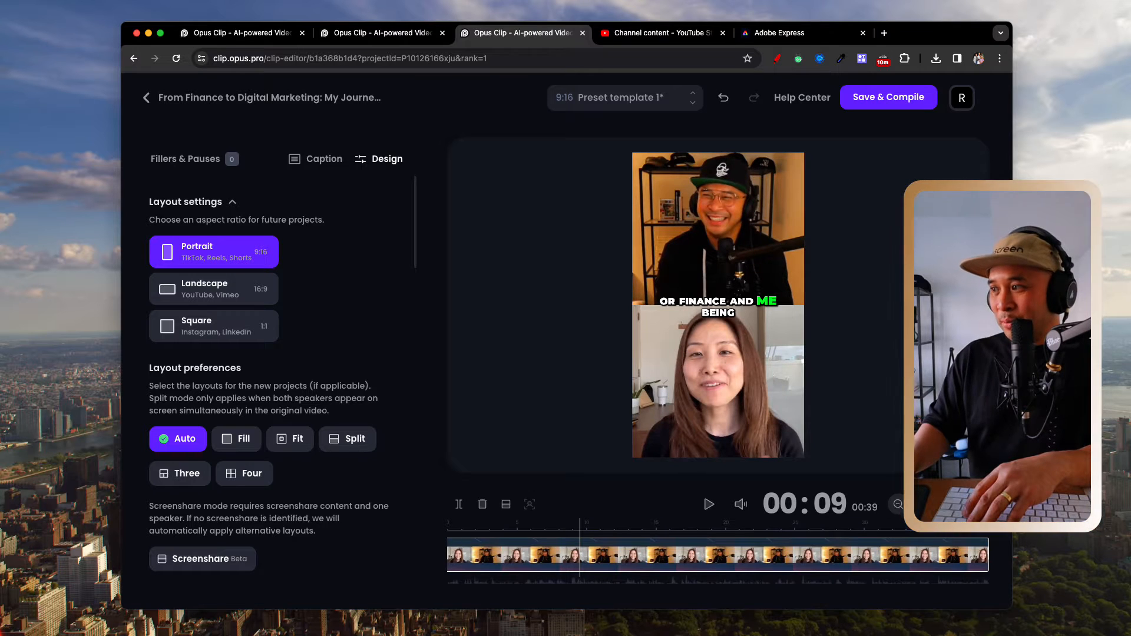
Inspect the clip timeline at a closer zoom, restore the full-length view and move the playhead slightly earlier
left_click(982, 505)
left_click(982, 505)
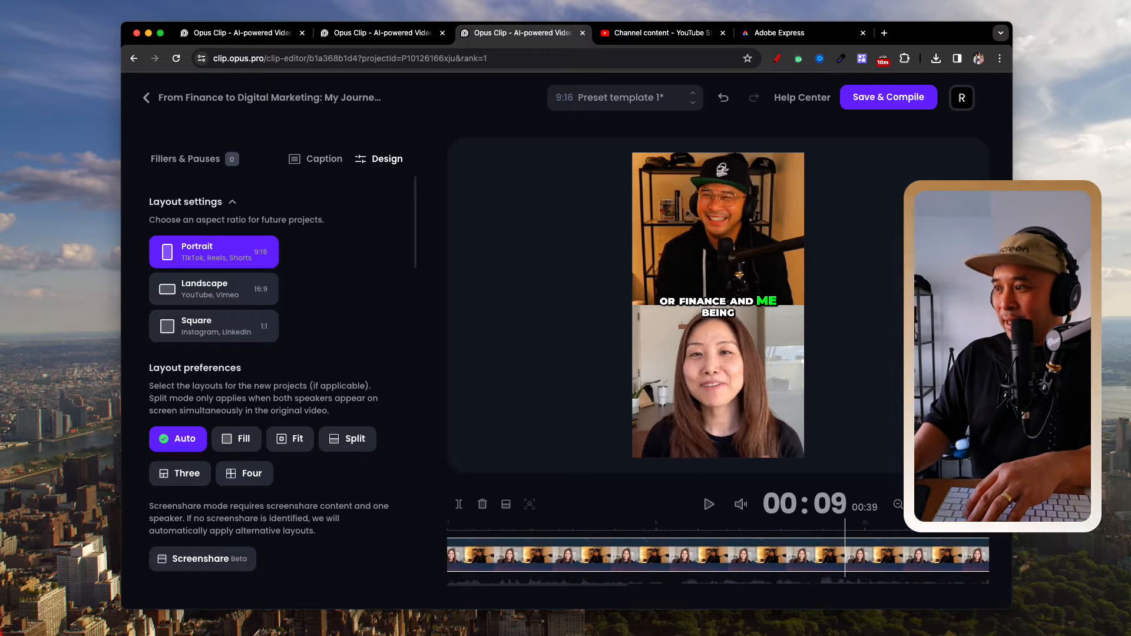
left_click(982, 504)
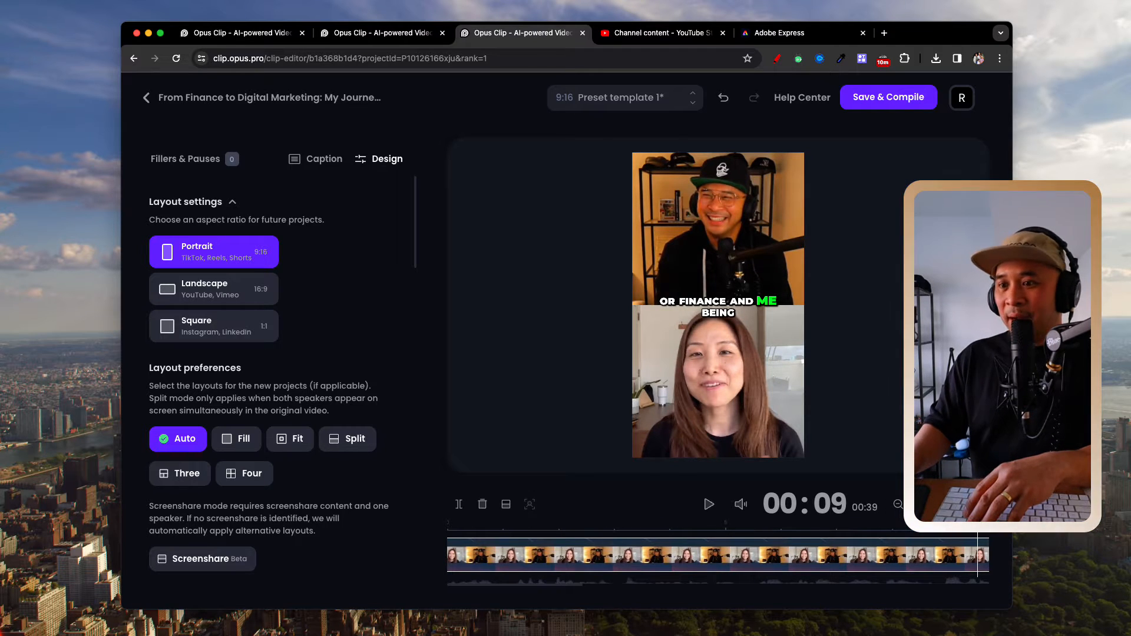
left_click(898, 505)
left_click(898, 505)
left_click(898, 505)
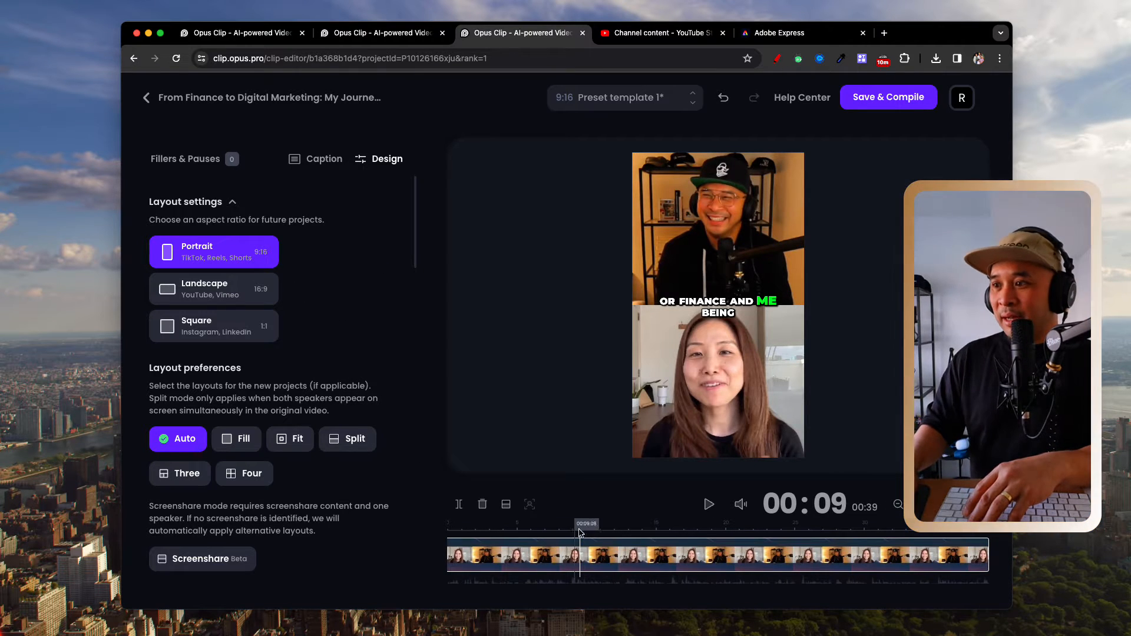
left_click_drag(580, 532, 570, 548)
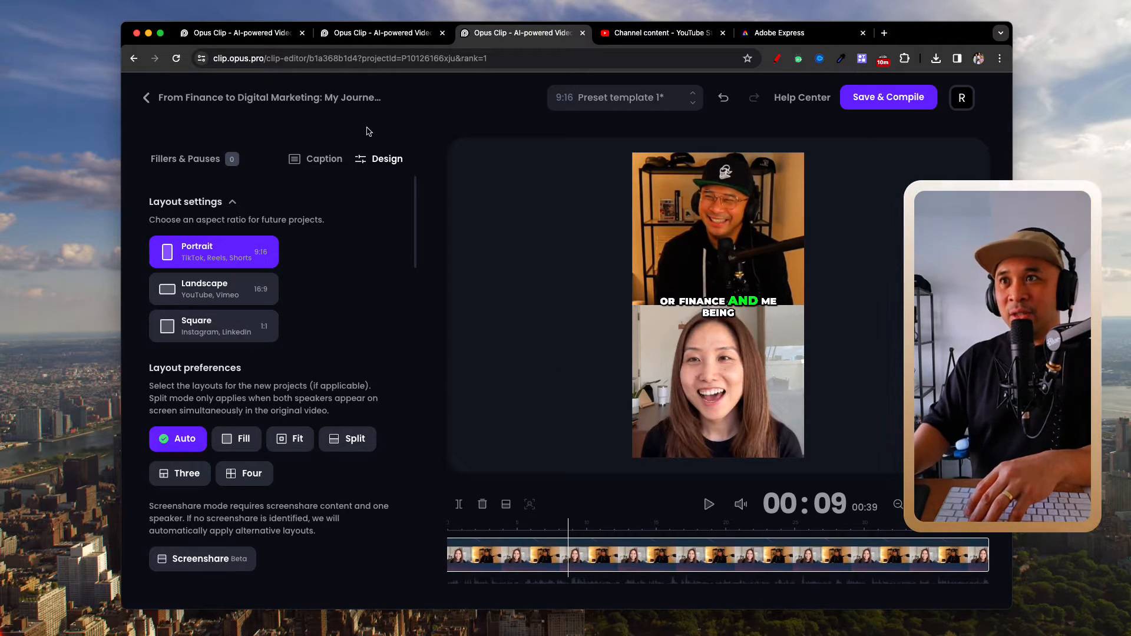
Open the clip's caption transcript and examine its included, struck-out and colour-highlighted passages
scroll(263, 157, "up", 5)
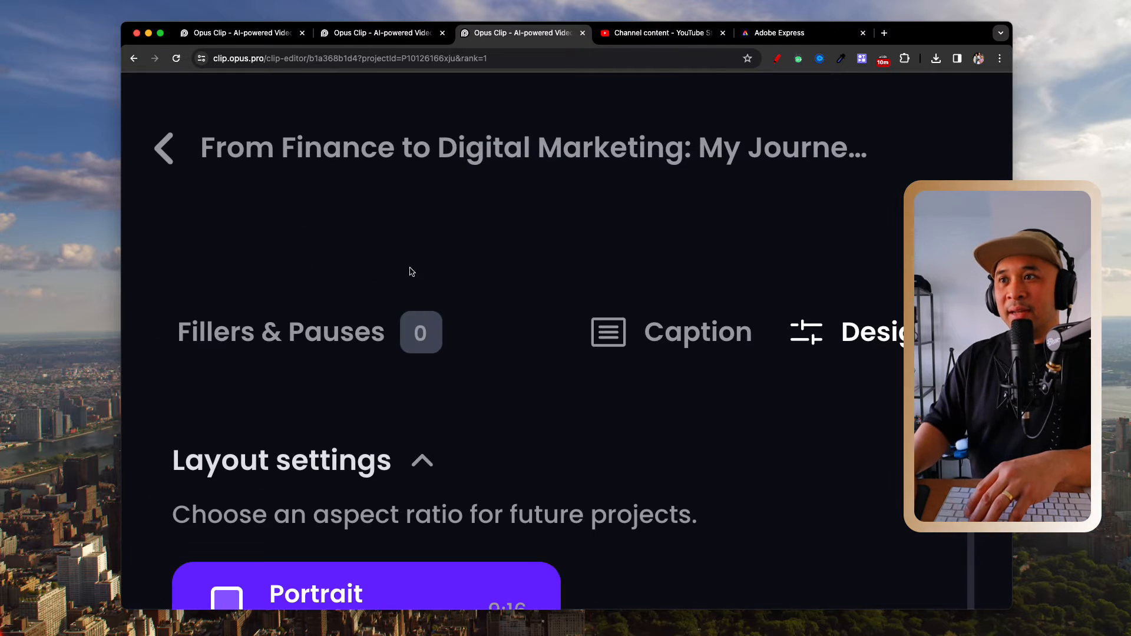
scroll(397, 310, "right", 1)
scroll(396, 311, "left", 1)
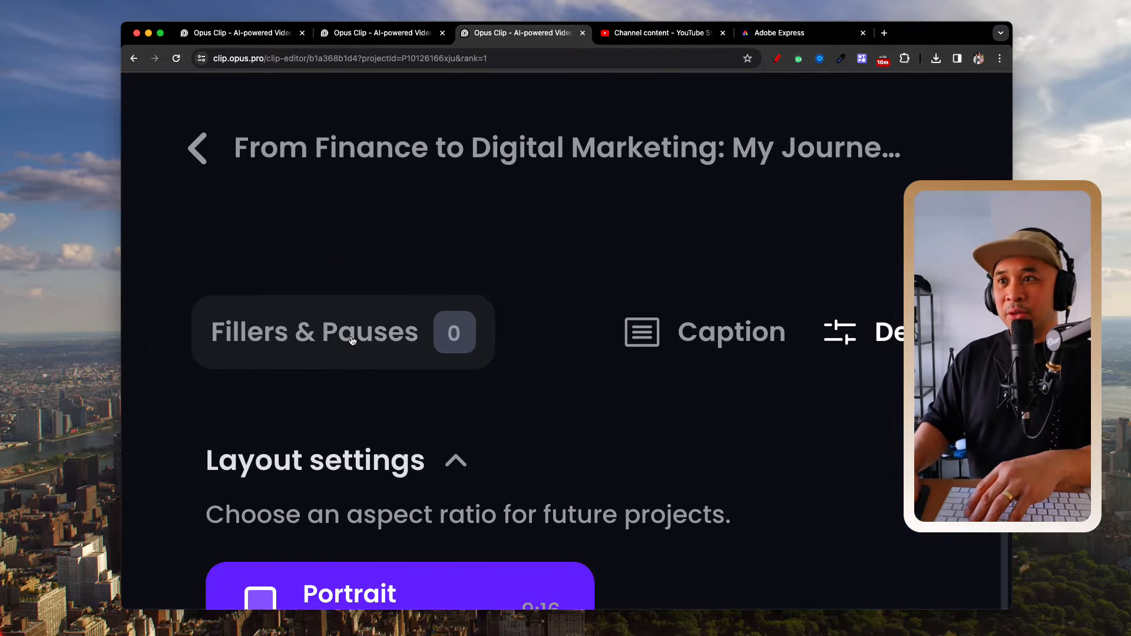
scroll(352, 341, "right", 10)
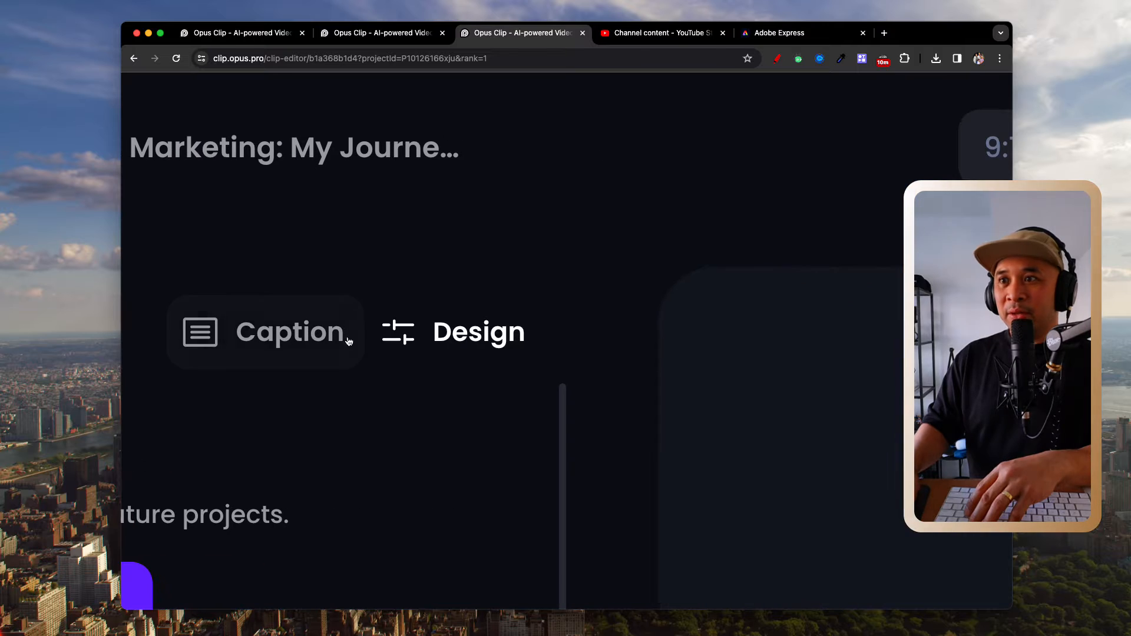
left_click(312, 340)
scroll(312, 340, "down", 5)
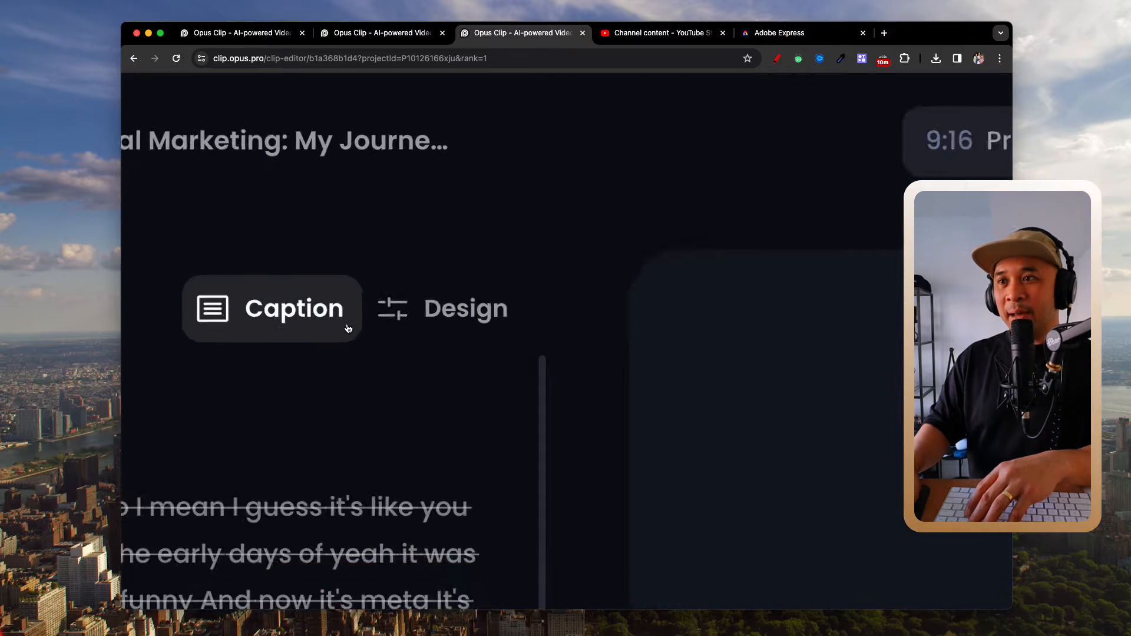
scroll(266, 370, "down", 5)
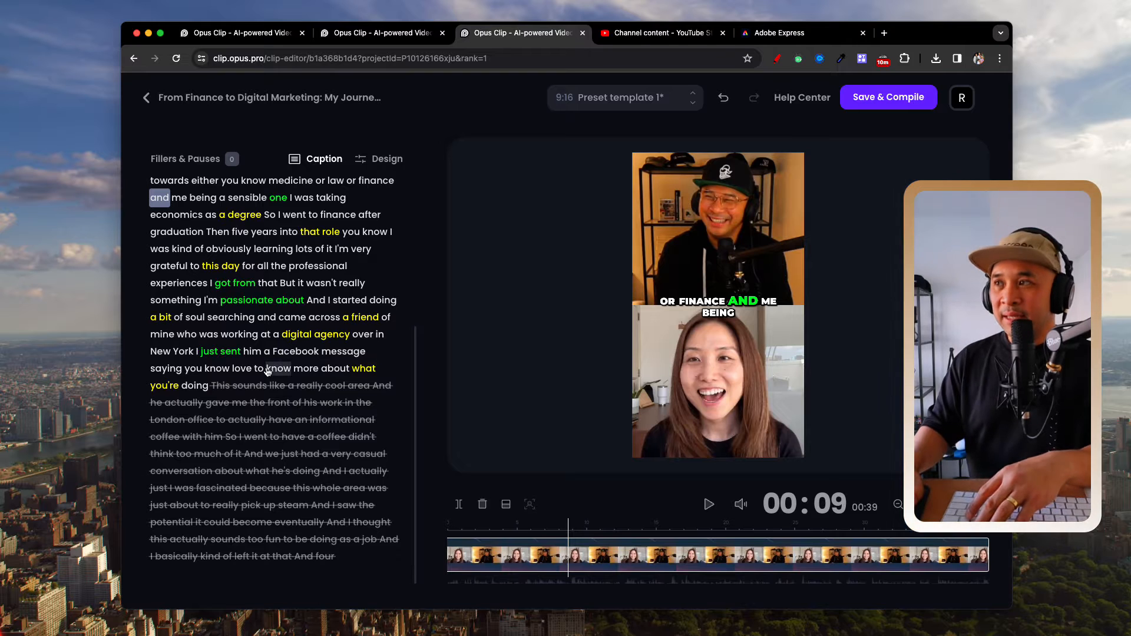
scroll(267, 370, "up", 5)
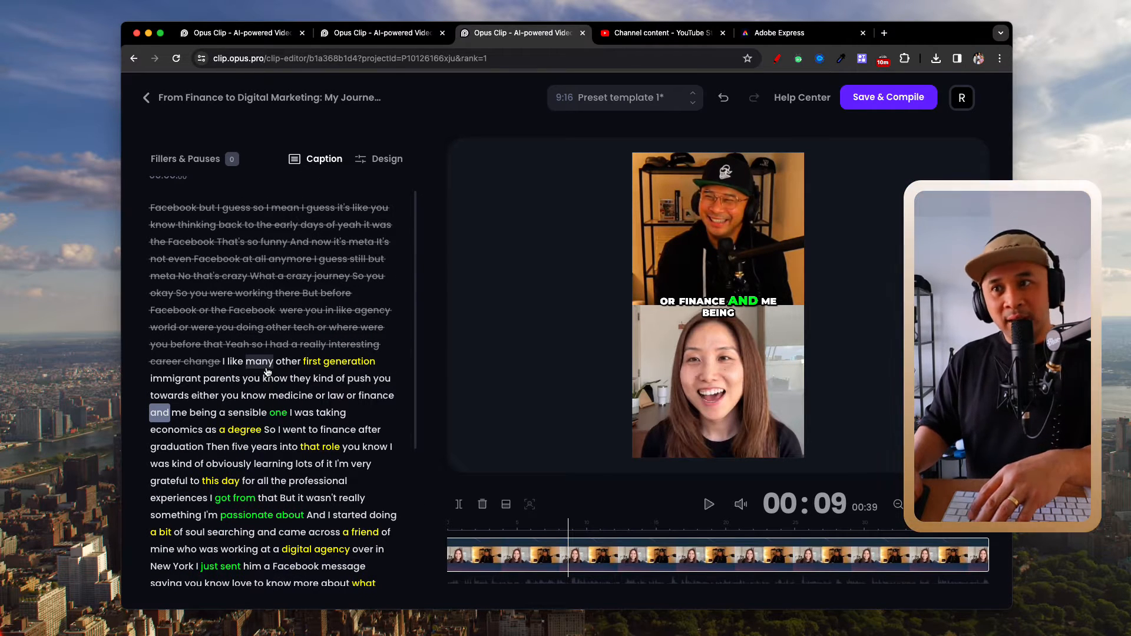
scroll(266, 372, "down", 5)
scroll(267, 372, "up", 2)
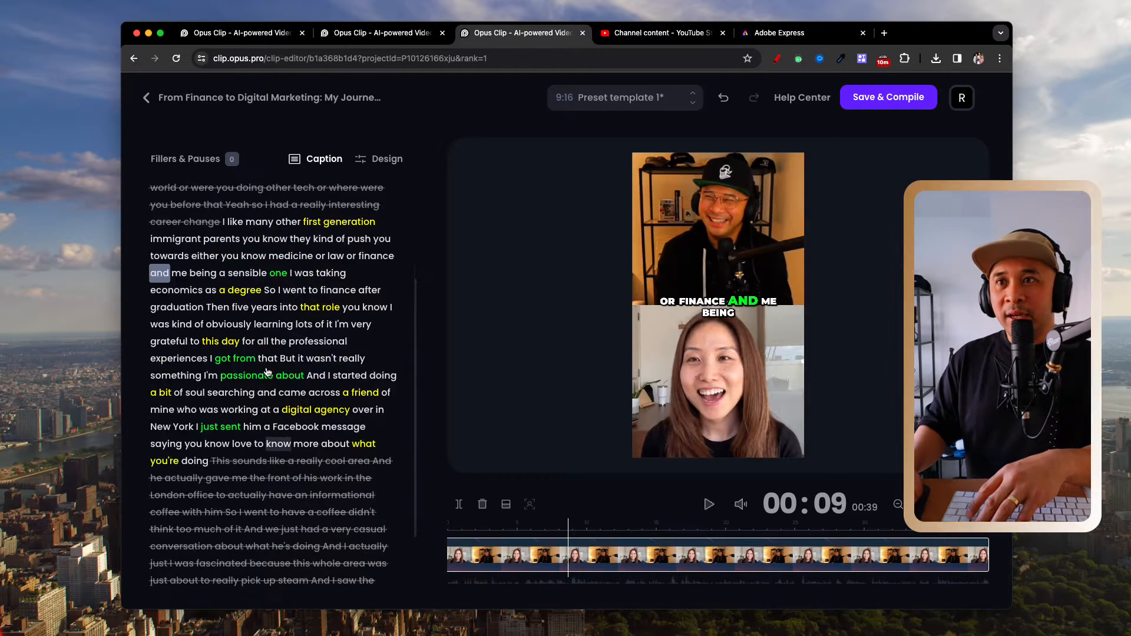
scroll(202, 260, "up", 5)
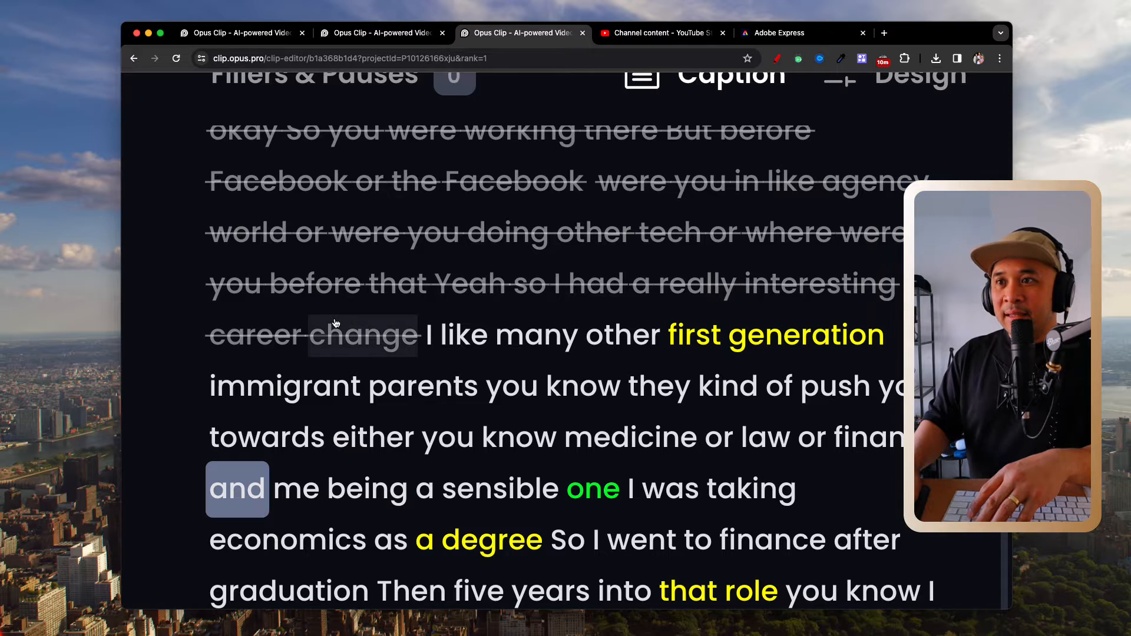
scroll(326, 386, "down", 5)
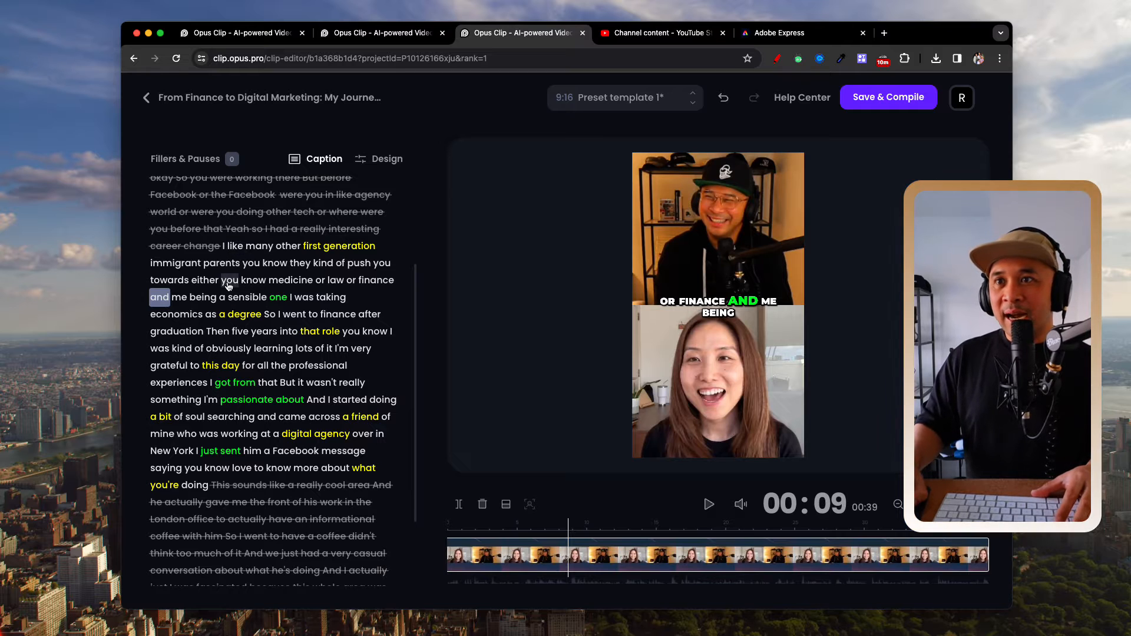
Remove the passage "you know medicine or law or finance and me being a" from the transcript and restore it
left_click_drag(228, 281, 230, 298)
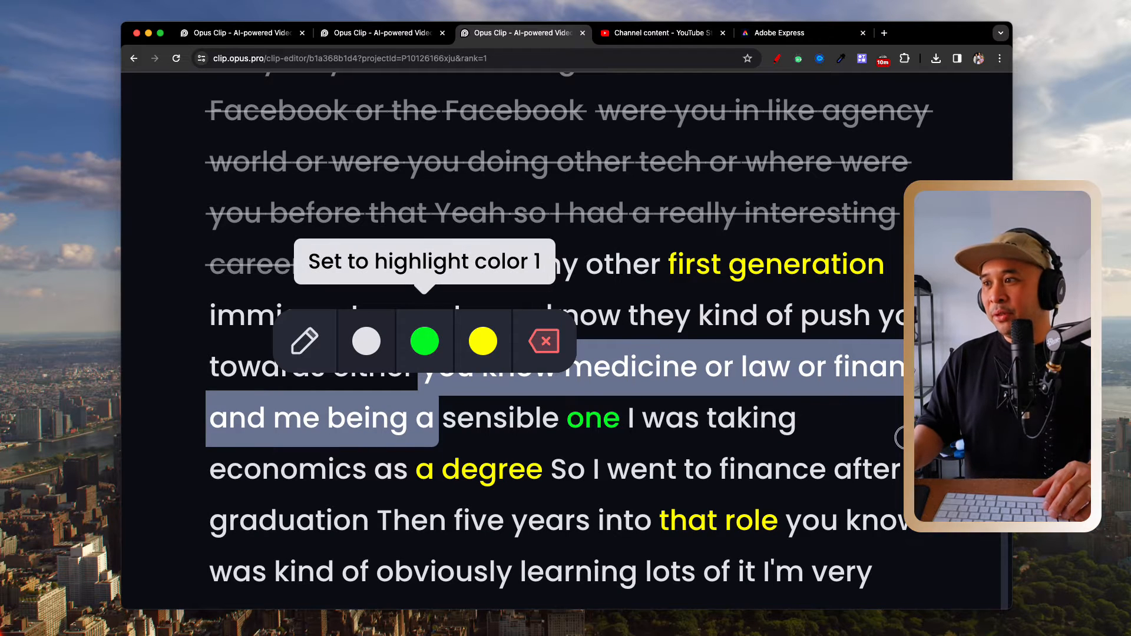
left_click(545, 347)
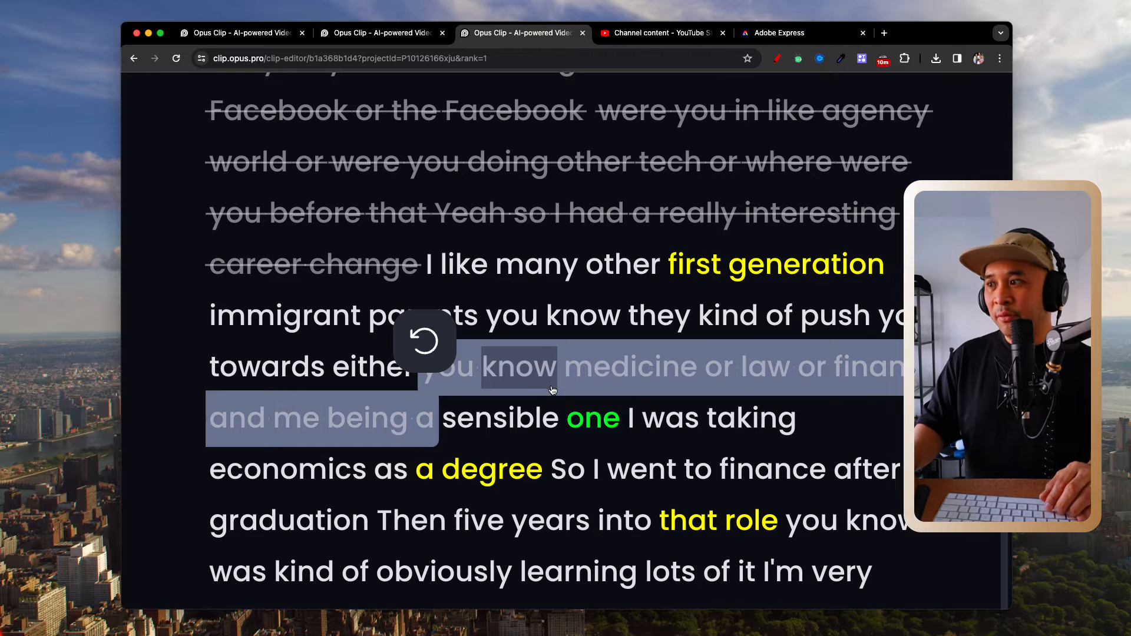
left_click(424, 341)
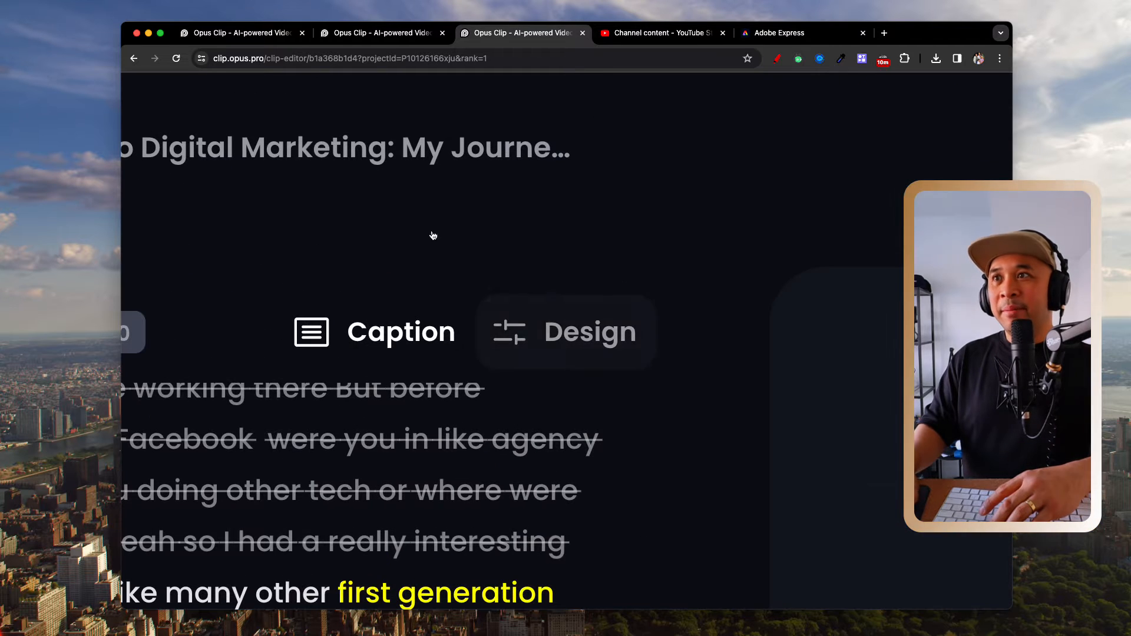
Switch the clip's aspect ratio to Landscape 16:9 in the design settings without saving, and change it to Square 1:1
left_click(550, 336)
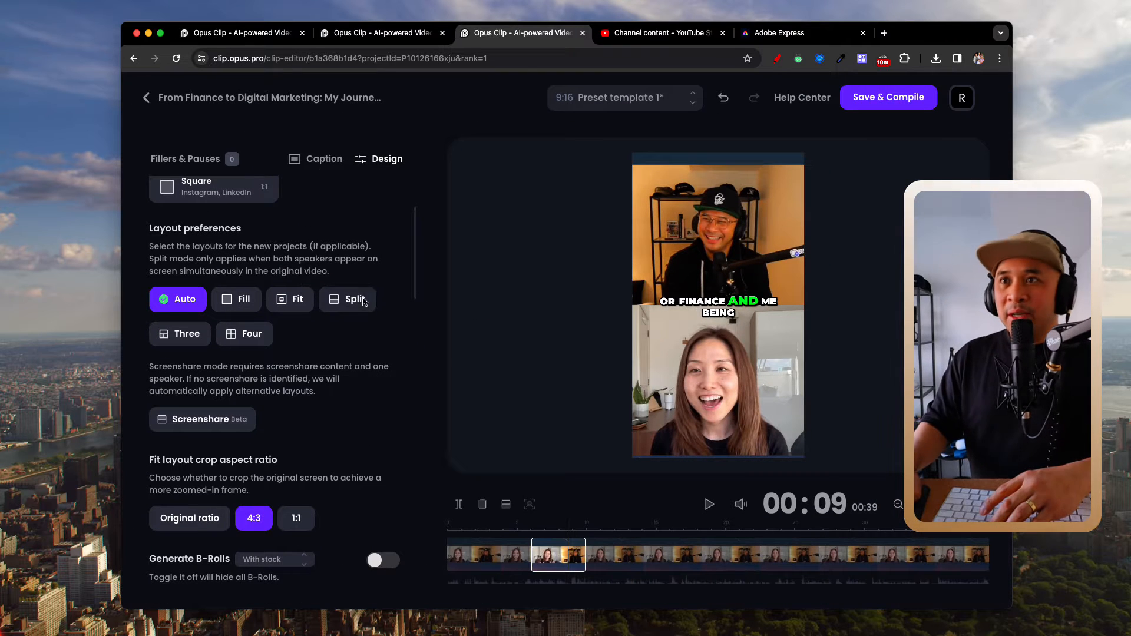
scroll(363, 302, "up", 3)
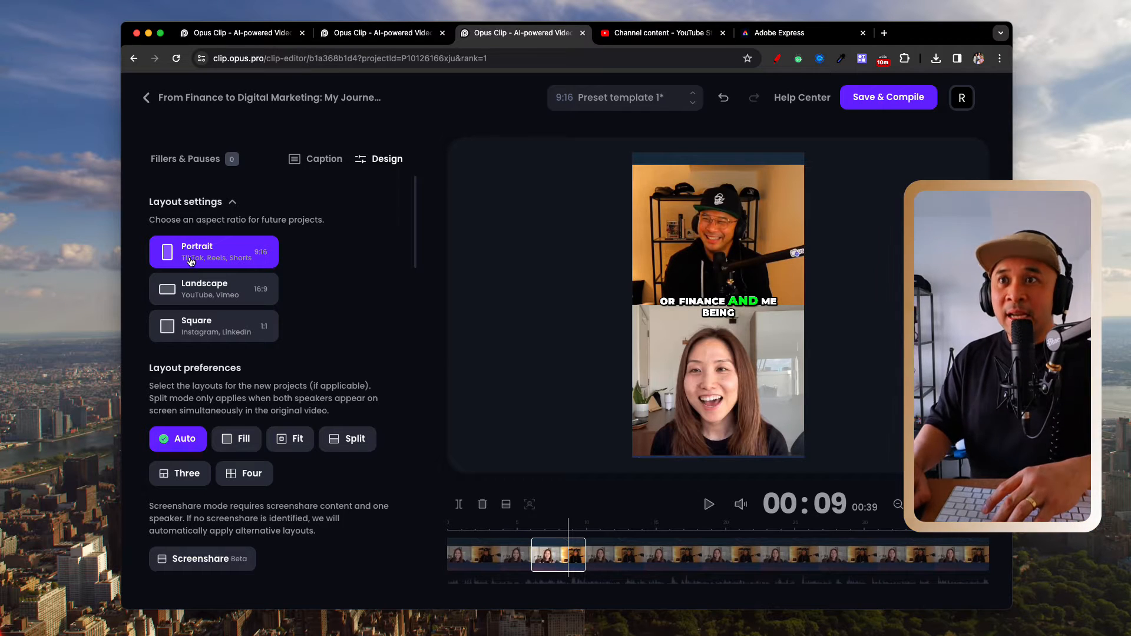
scroll(191, 262, "down", 1)
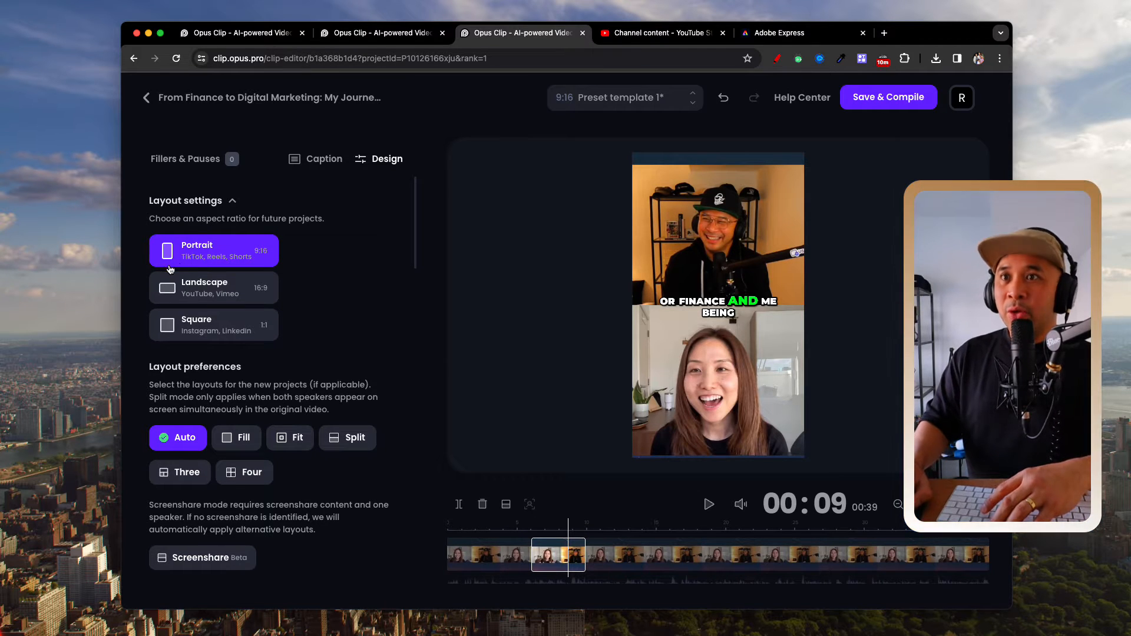
left_click(183, 284)
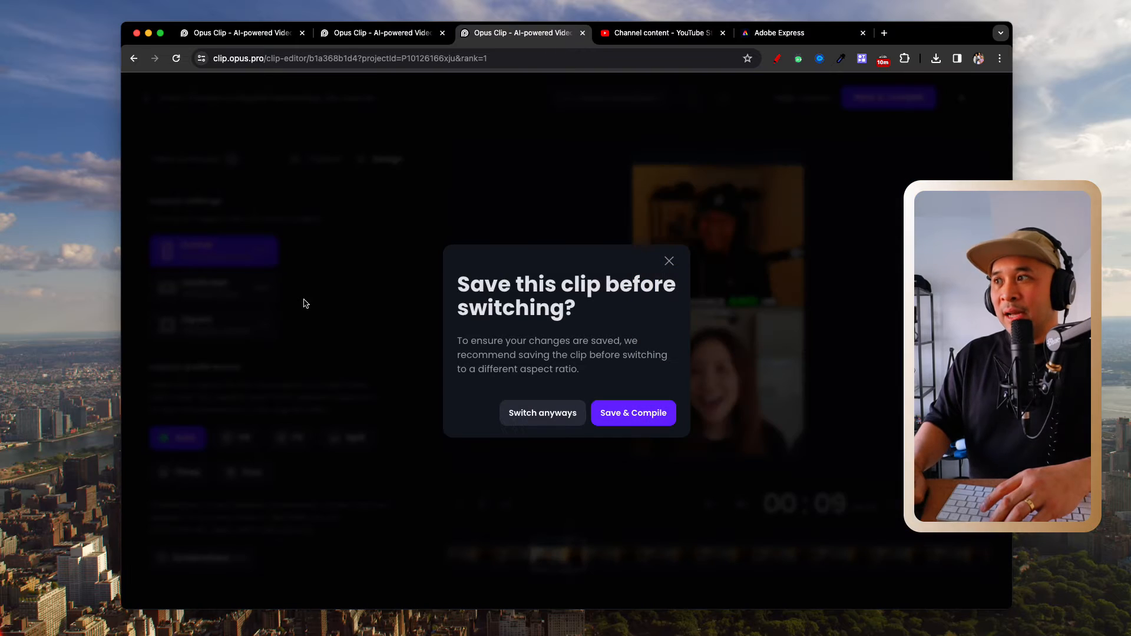
left_click(543, 419)
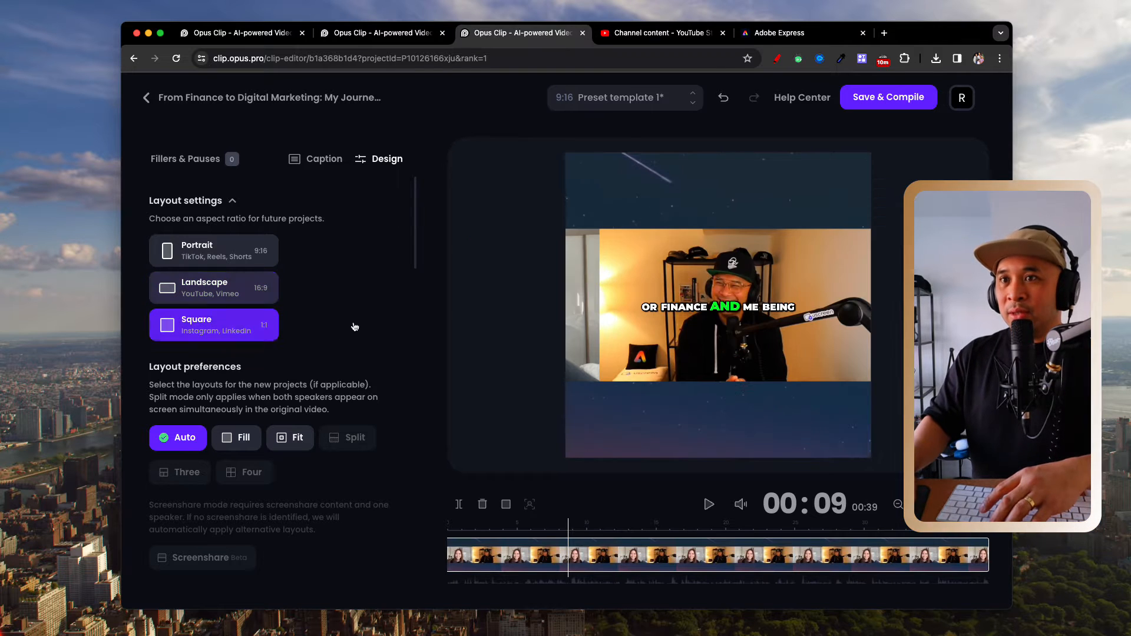
left_click(234, 334)
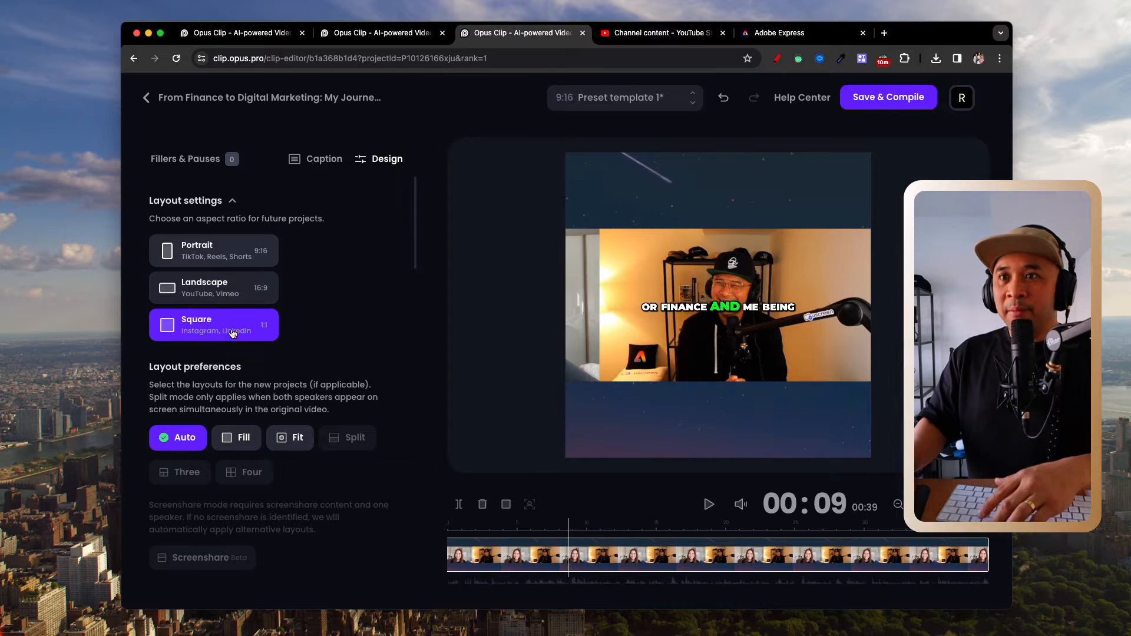
Change the clip's aspect ratio to Portrait 9:16 and look over the available layout preferences
left_click(217, 255)
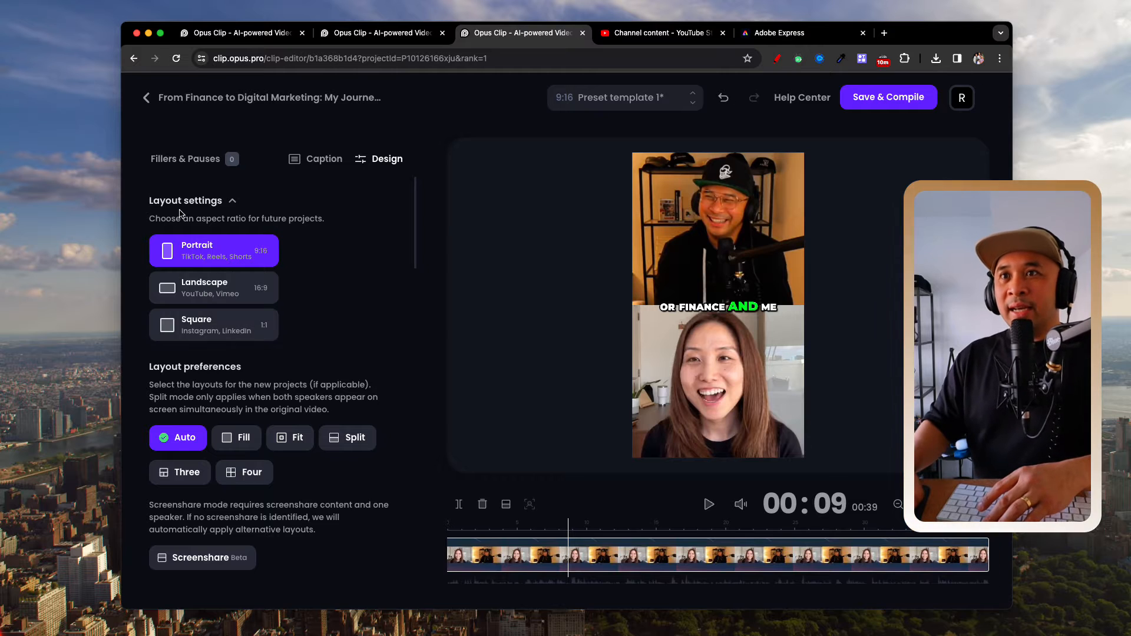
scroll(180, 214, "up", 5)
scroll(334, 308, "down", 5)
scroll(283, 307, "down", 4)
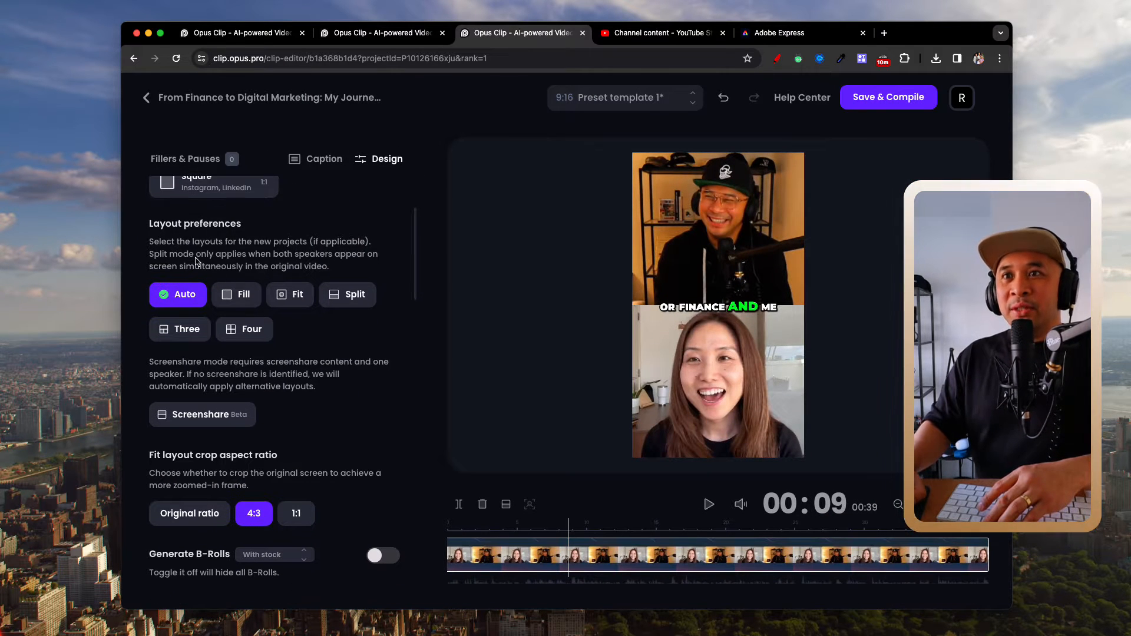
mouse_move(238, 294)
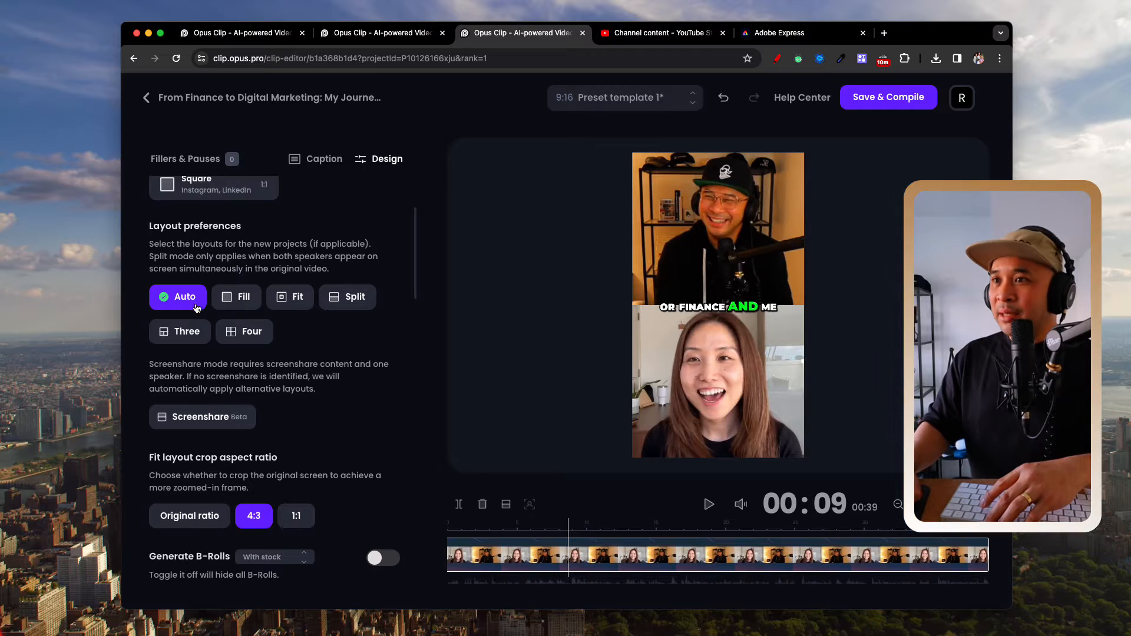
scroll(179, 306, "up", 5)
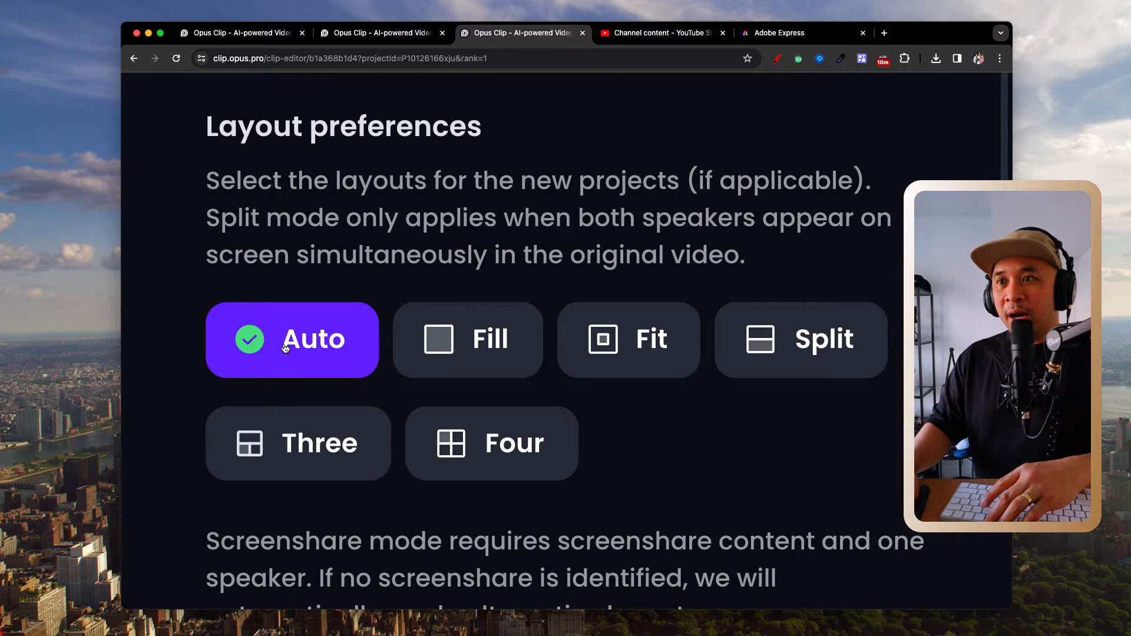
scroll(285, 349, "down", 5)
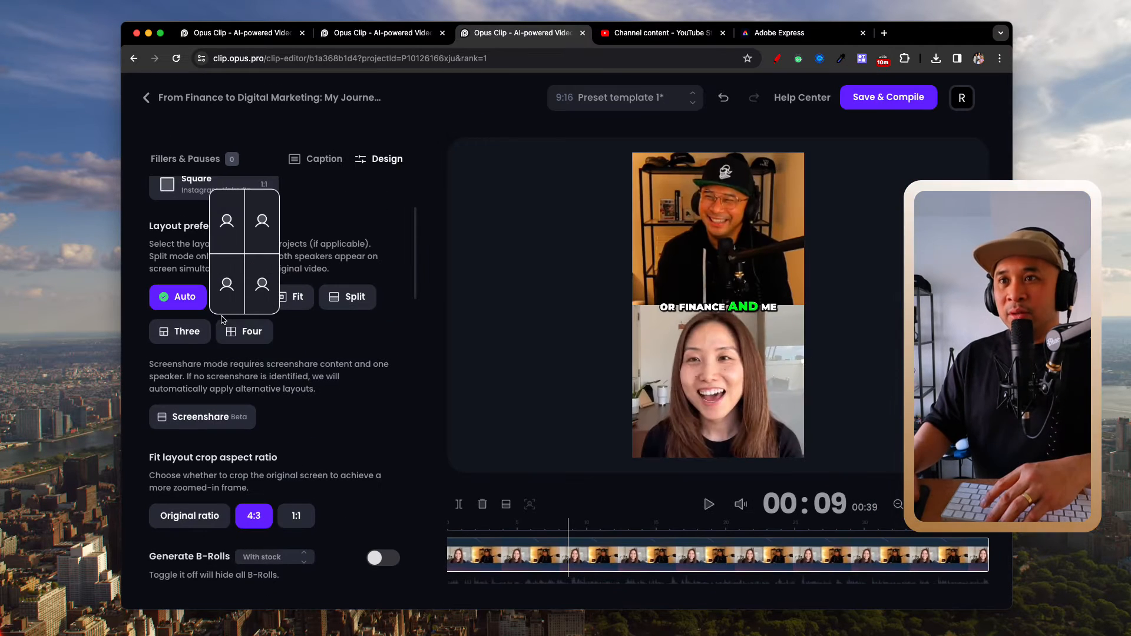
Replace the Auto layout preference with Split, then examine the Split and Three layout previews
left_click(341, 307)
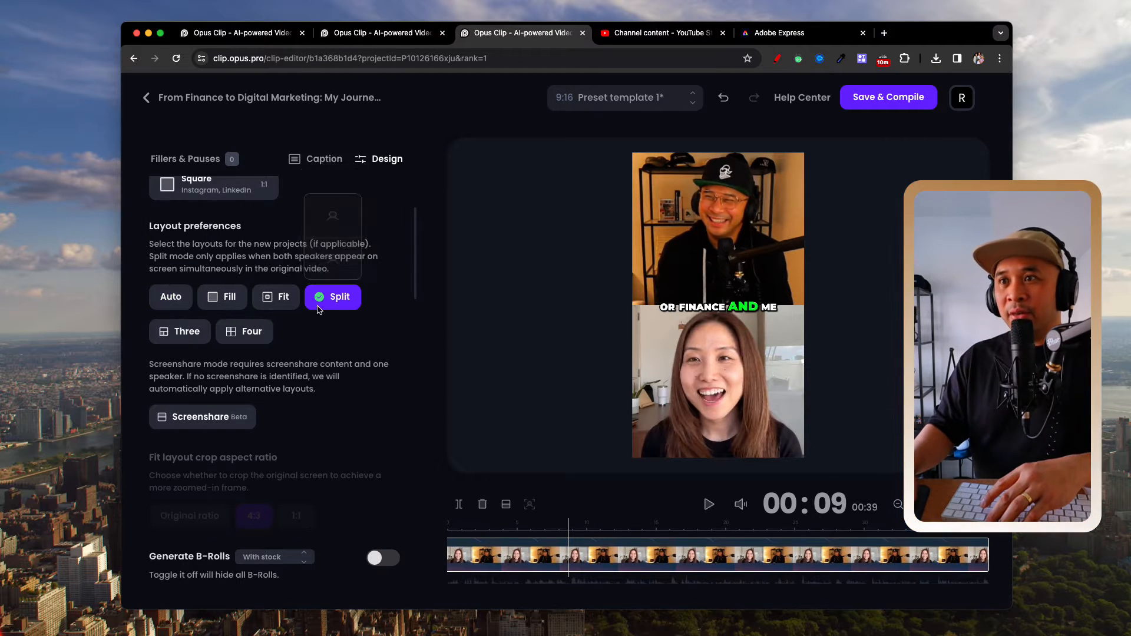
mouse_move(331, 313)
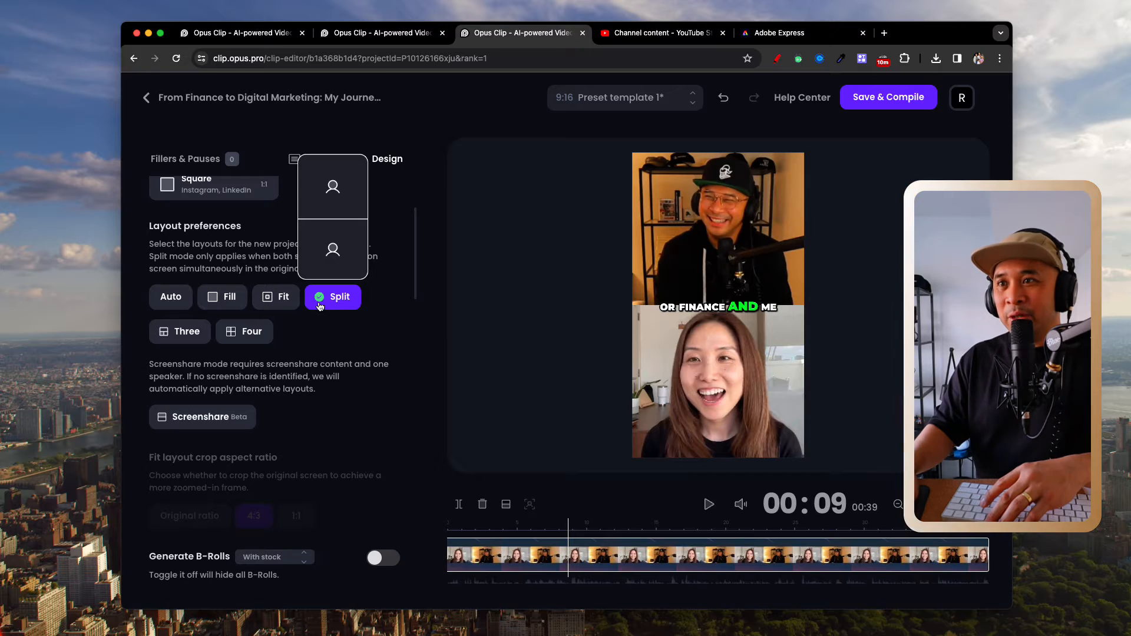
scroll(488, 349, "up", 5)
mouse_move(545, 345)
scroll(613, 367, "up", 2)
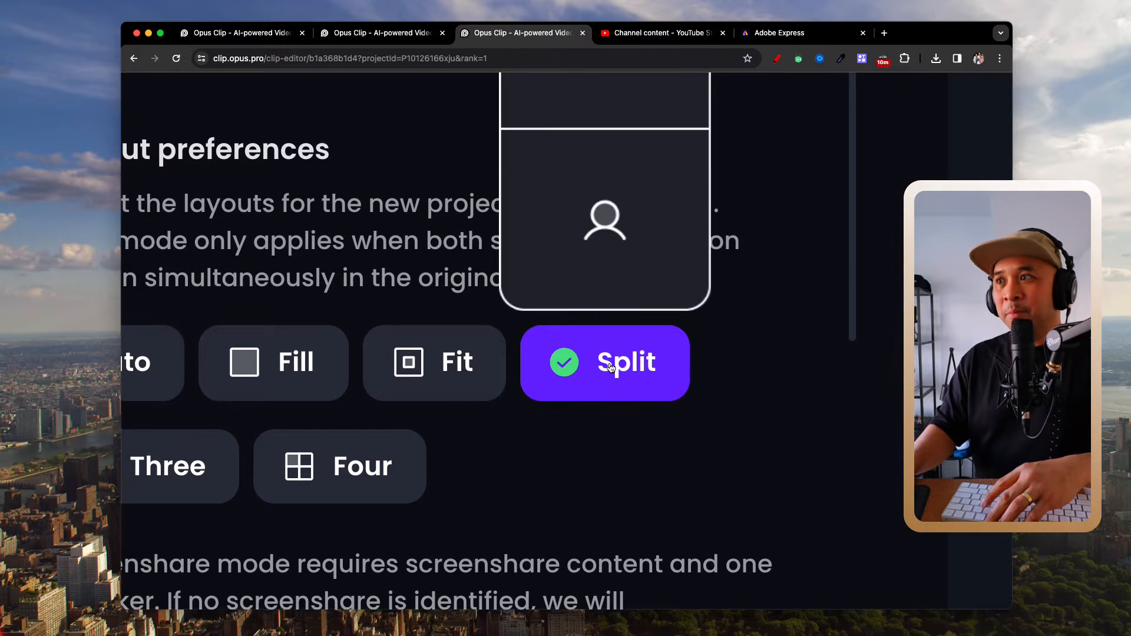
scroll(611, 367, "down", 5)
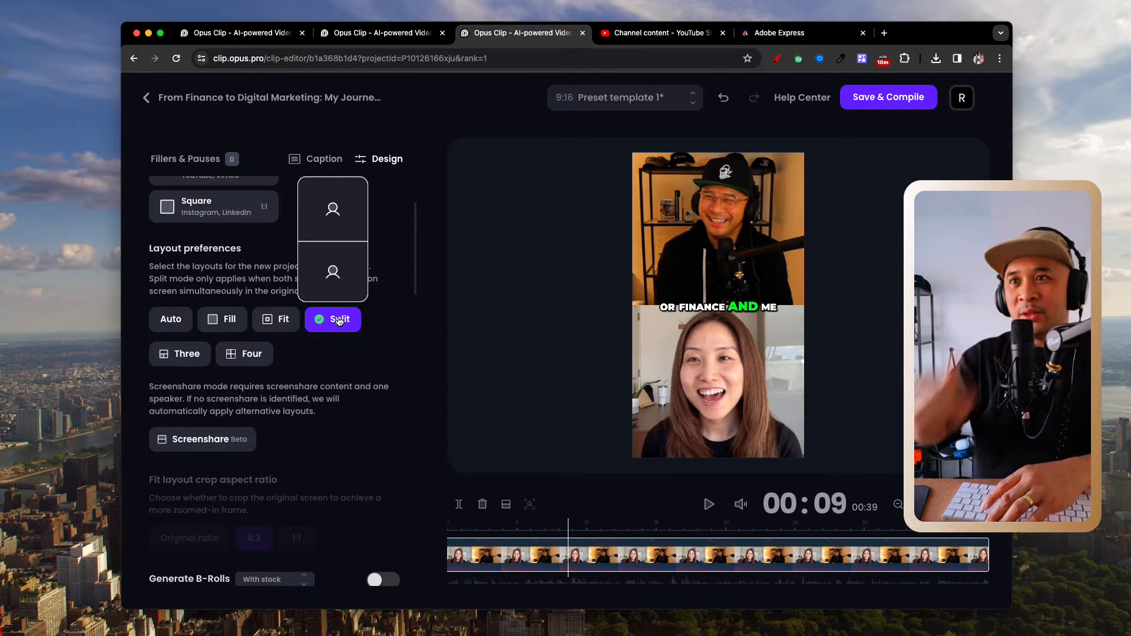
mouse_move(177, 359)
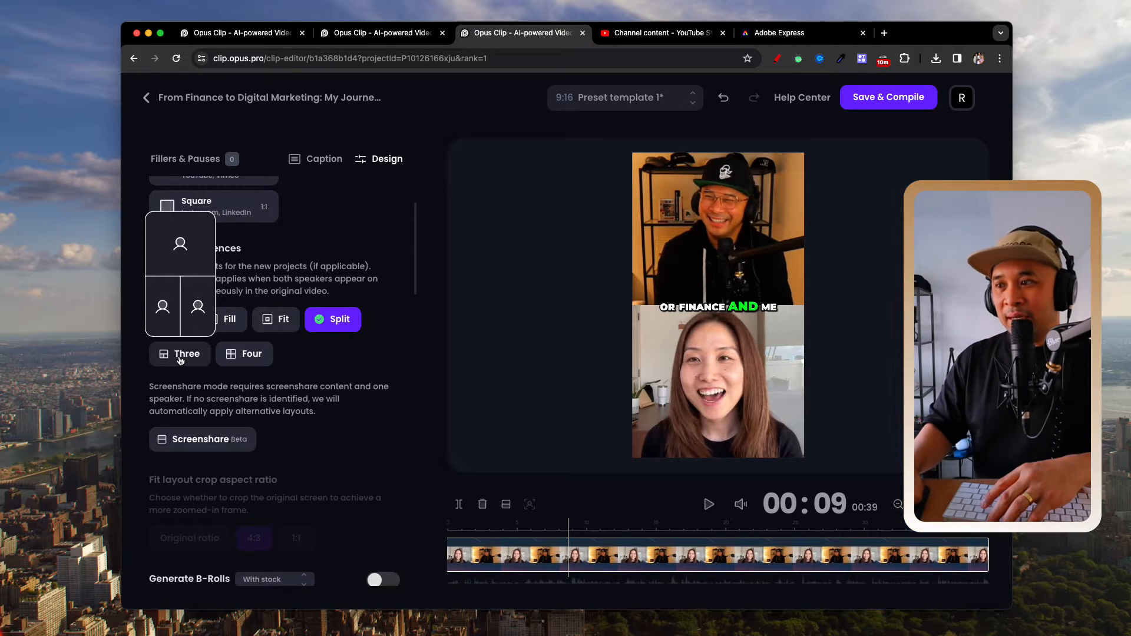
Try the Fit and Fill layouts individually, and enable Fill, Fit and Split together as layout preferences
left_click(279, 325)
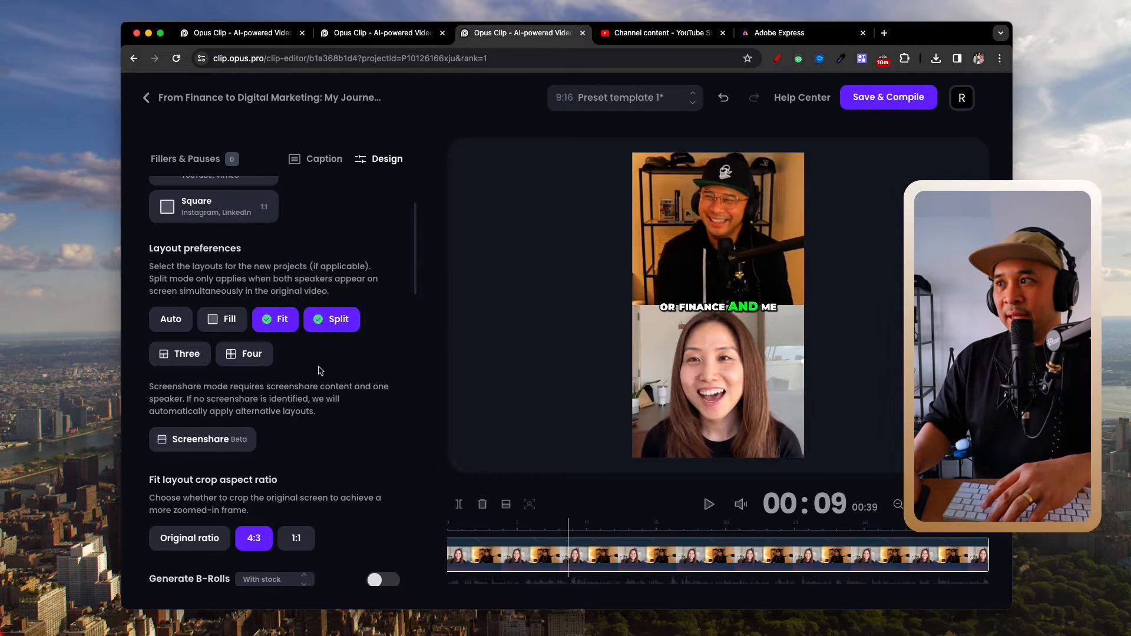
left_click(333, 329)
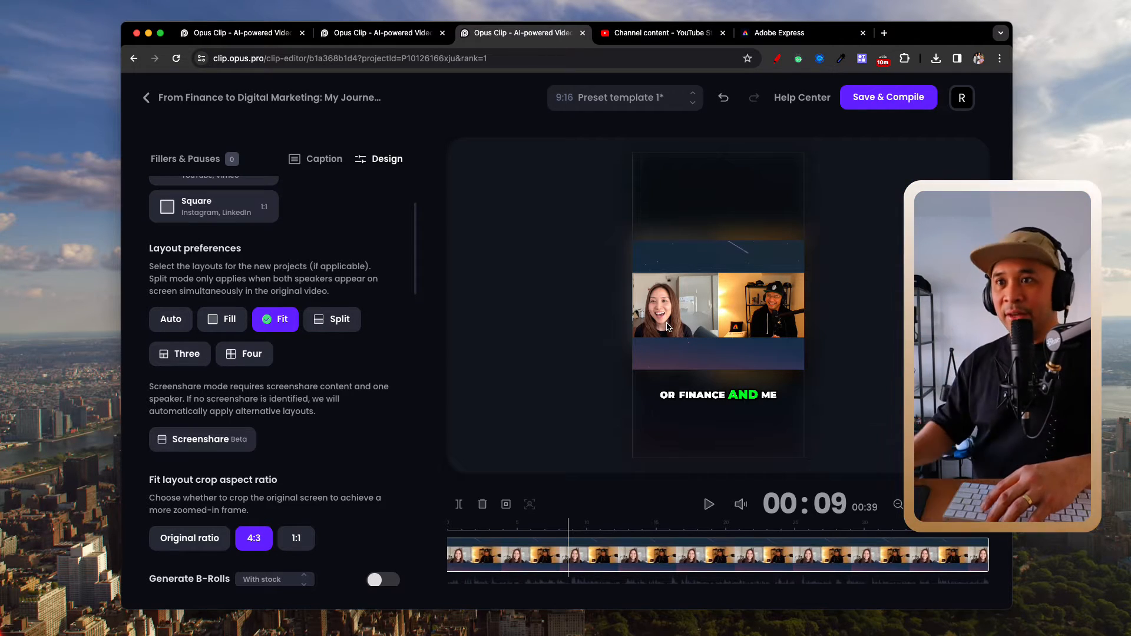
left_click(224, 322)
left_click(275, 319)
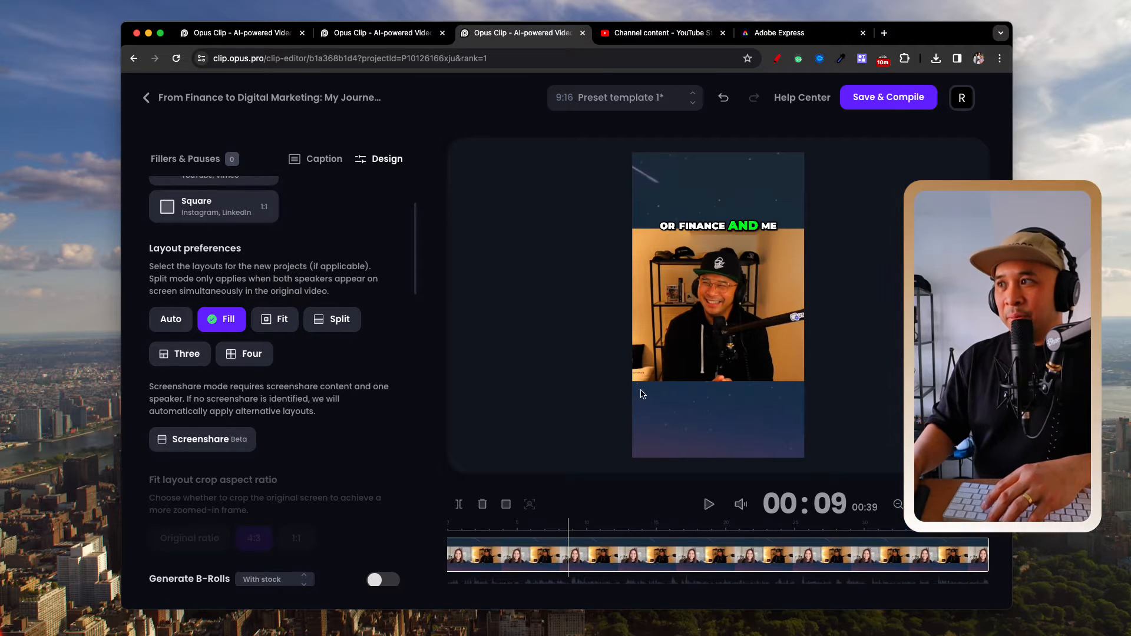
left_click(308, 327)
left_click(288, 326)
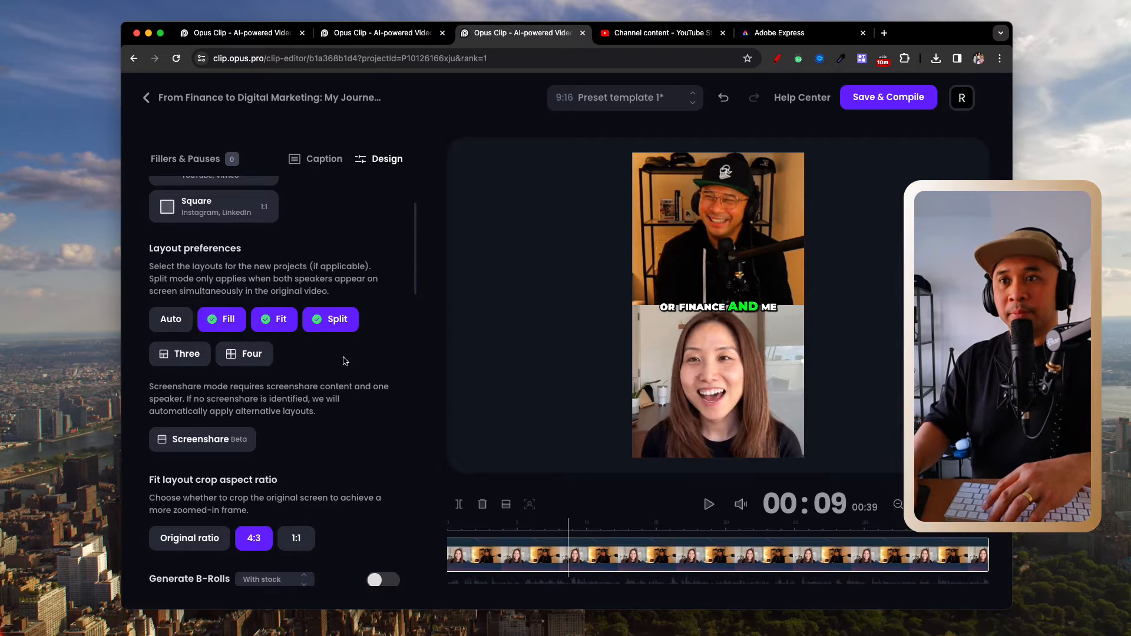
Read the description of Screenshare mode and its content requirements below the layout preferences
scroll(289, 398, "down", 1)
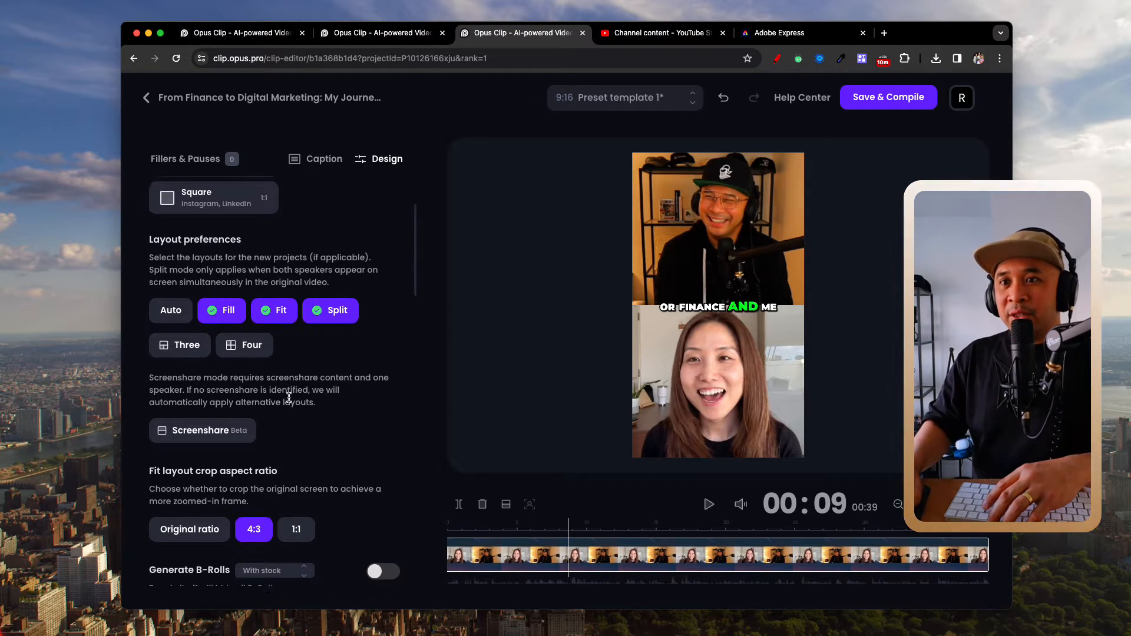
scroll(286, 394, "up", 2)
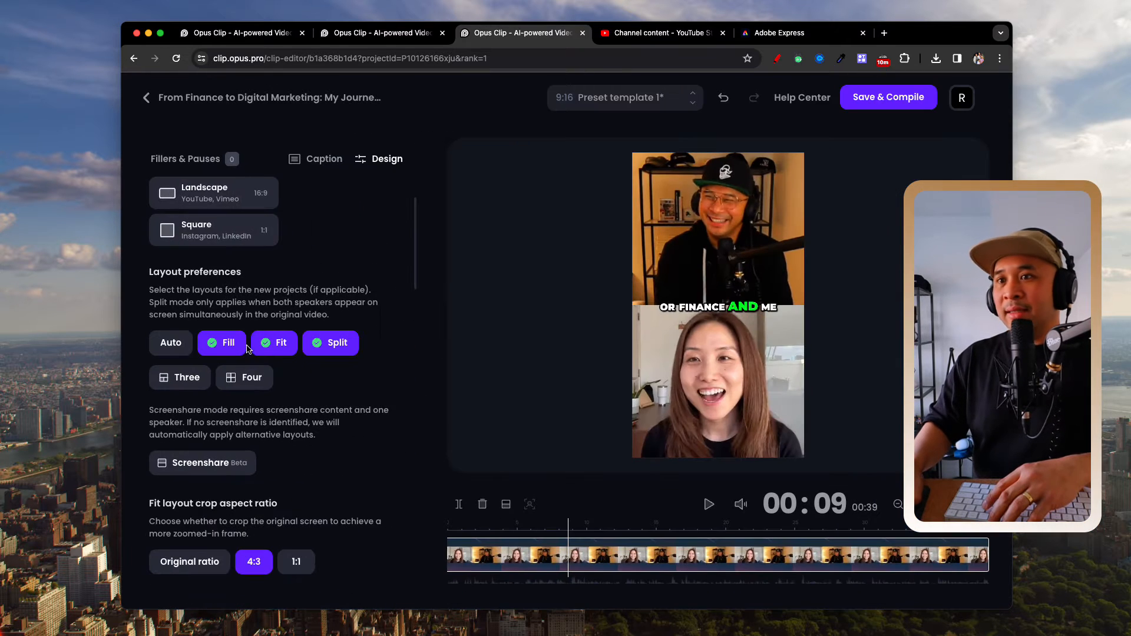
scroll(247, 349, "down", 4)
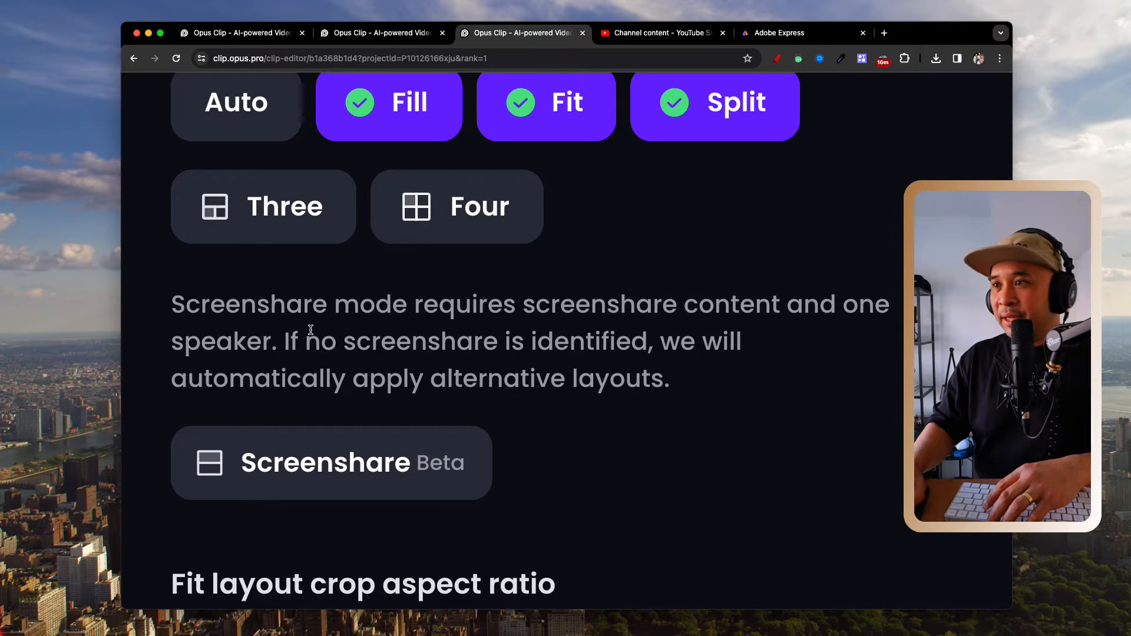
left_click_drag(169, 299, 664, 384)
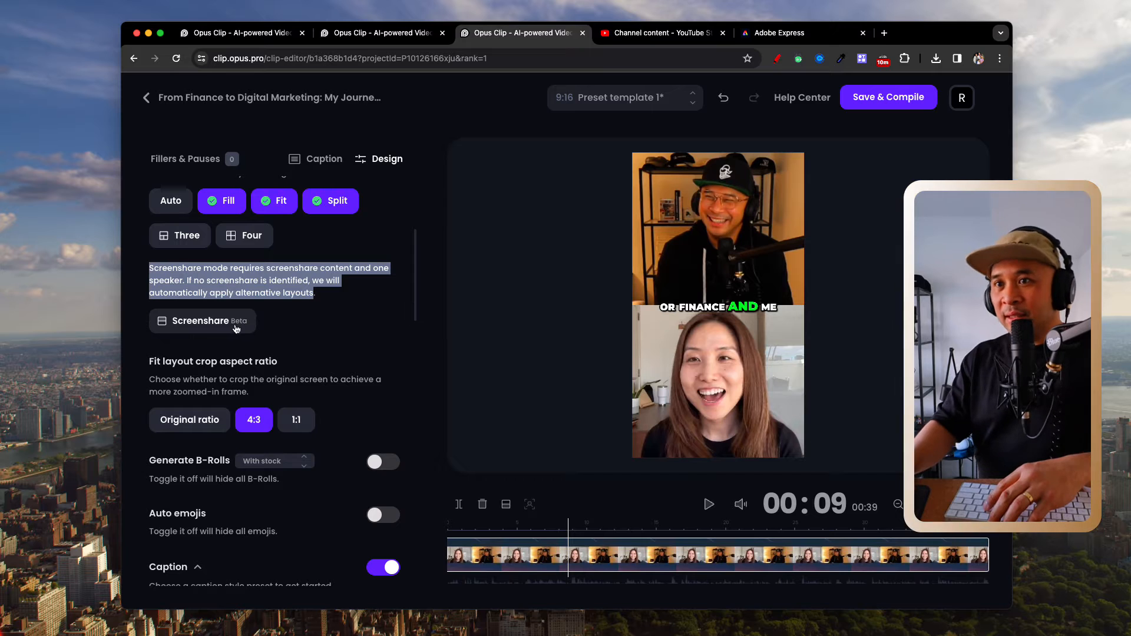
scroll(233, 328, "up", 1)
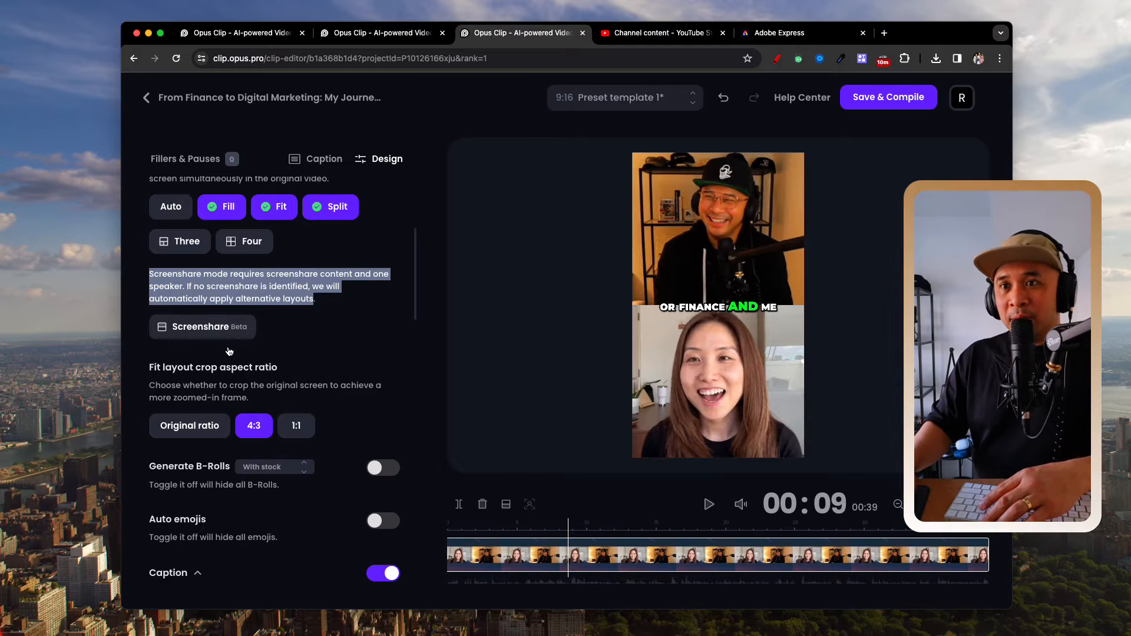
scroll(230, 350, "down", 3)
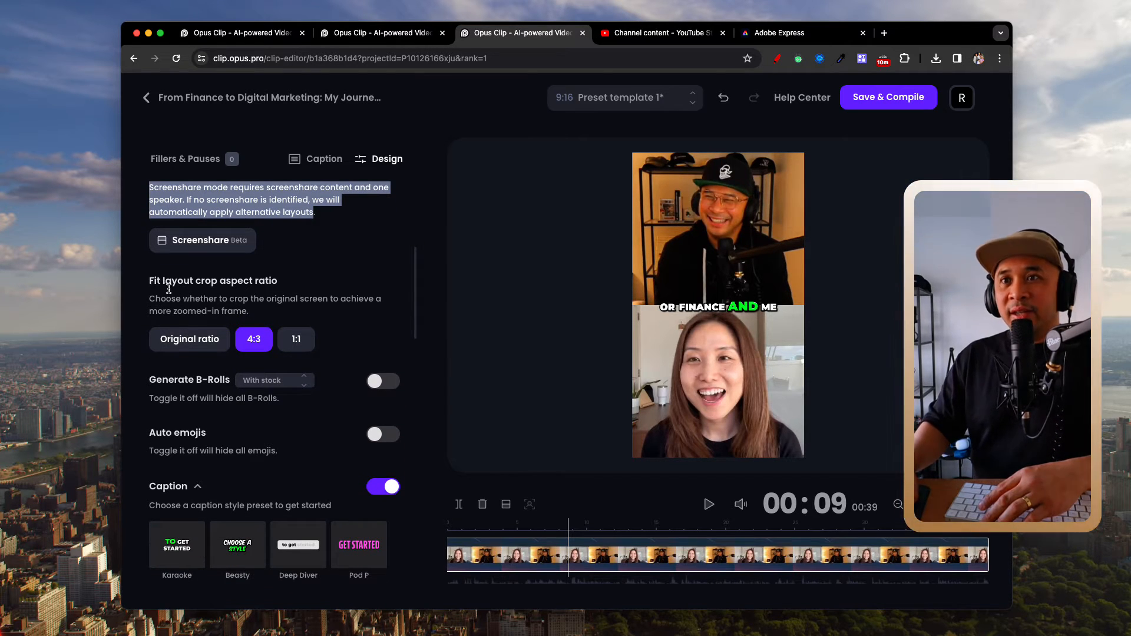
Read the Fit layout crop aspect ratio description, try the 1:1 crop, and set the crop to Original ratio
left_click(166, 285)
scroll(167, 285, "up", 5)
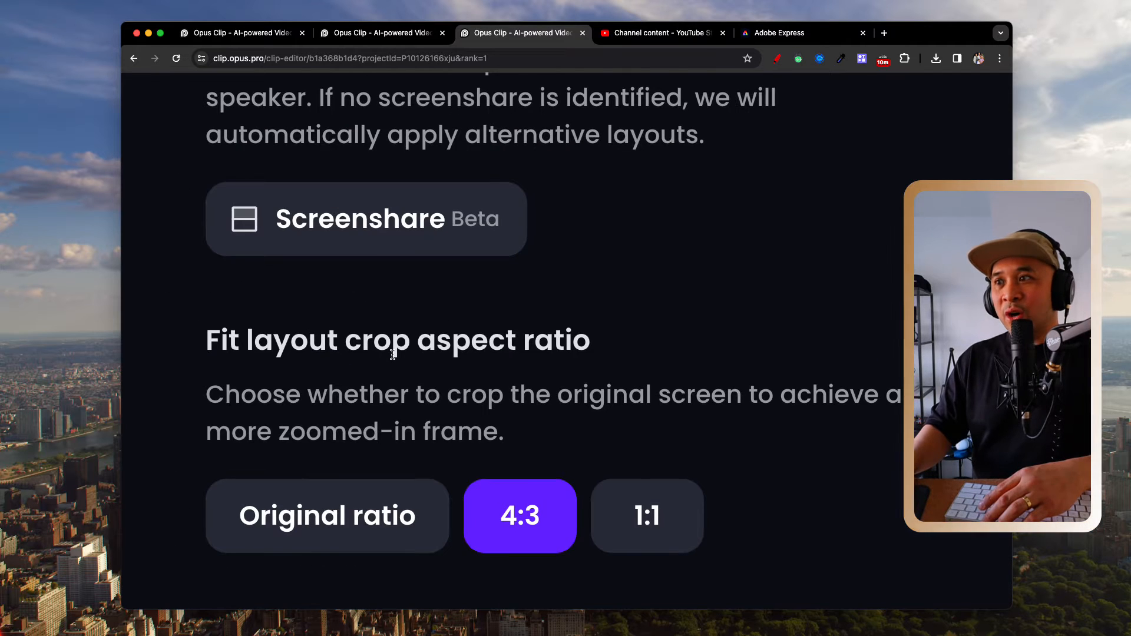
scroll(393, 355, "down", 3)
mouse_move(393, 359)
scroll(393, 358, "right", 2)
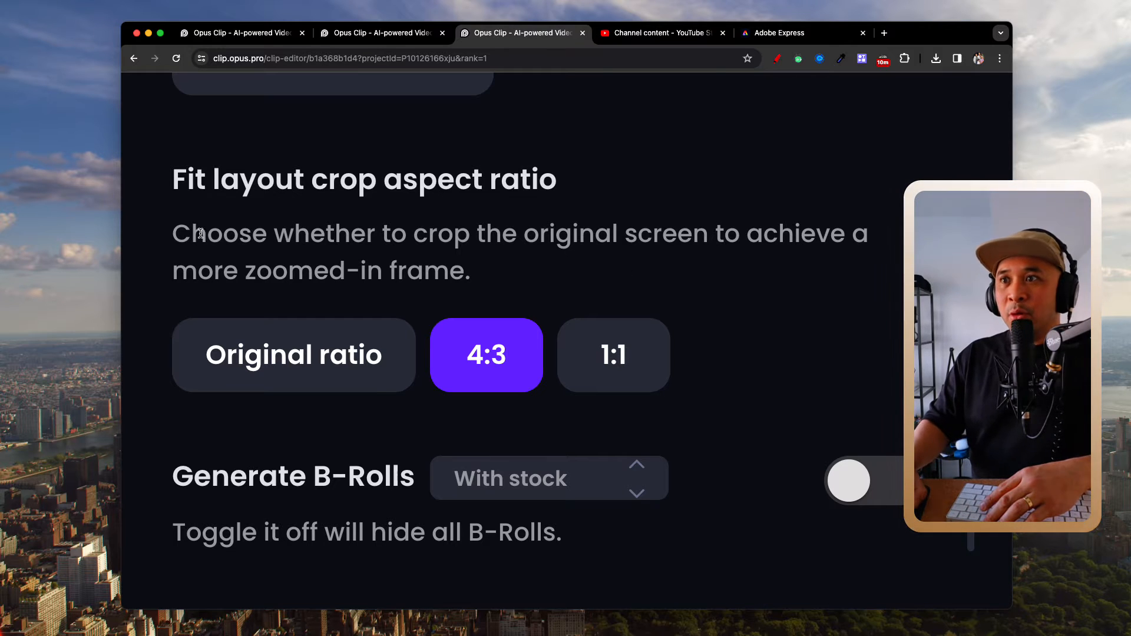
left_click_drag(175, 234, 462, 280)
scroll(450, 295, "down", 5)
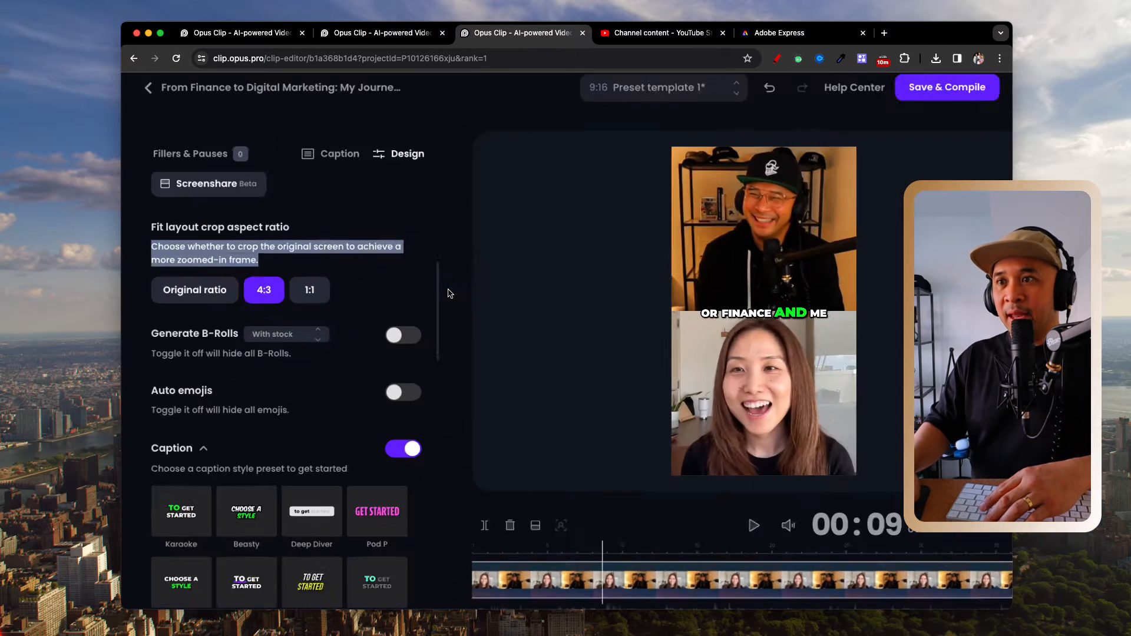
left_click(331, 269)
left_click(287, 290)
left_click(262, 292)
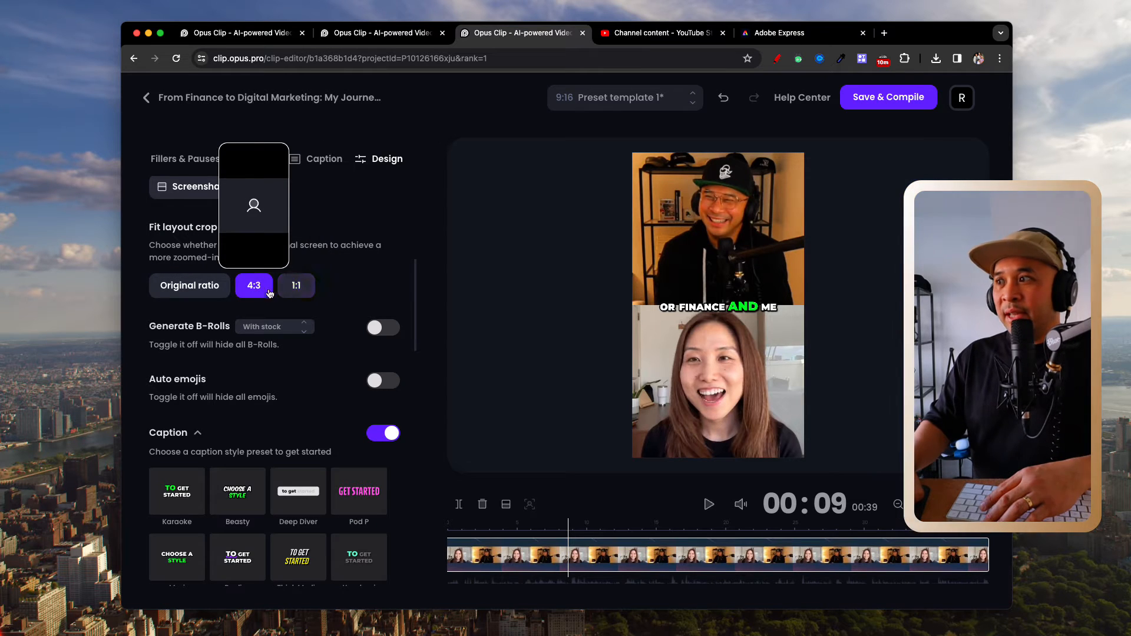
left_click(297, 293)
left_click(184, 293)
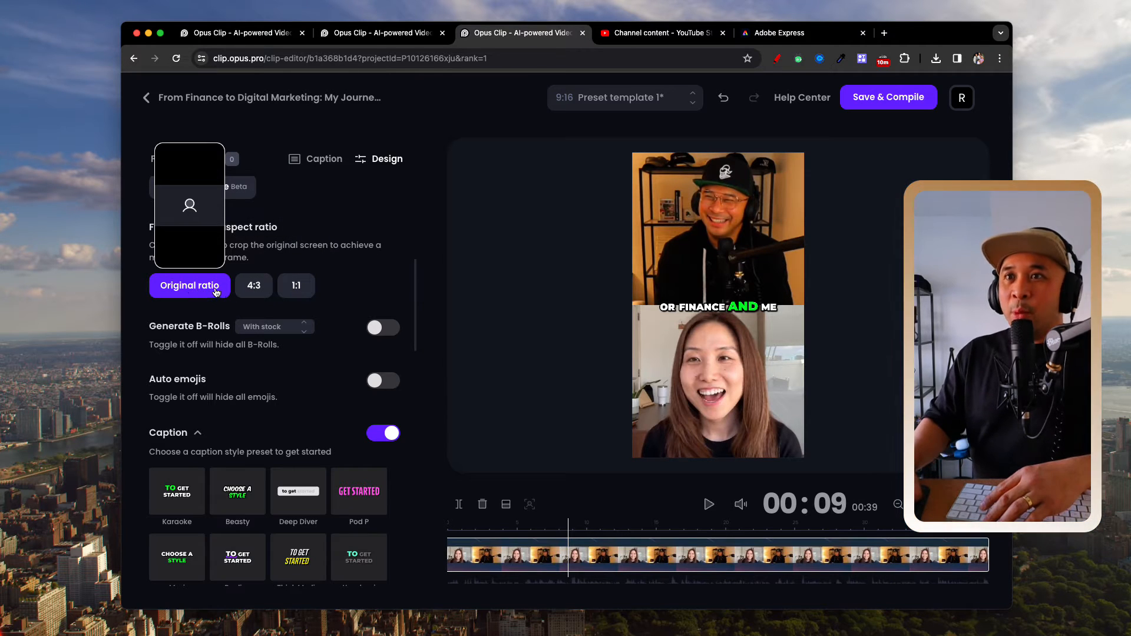
Review the Generate B-Rolls setting and turn it on with stock footage as the source
scroll(214, 297, "up", 2)
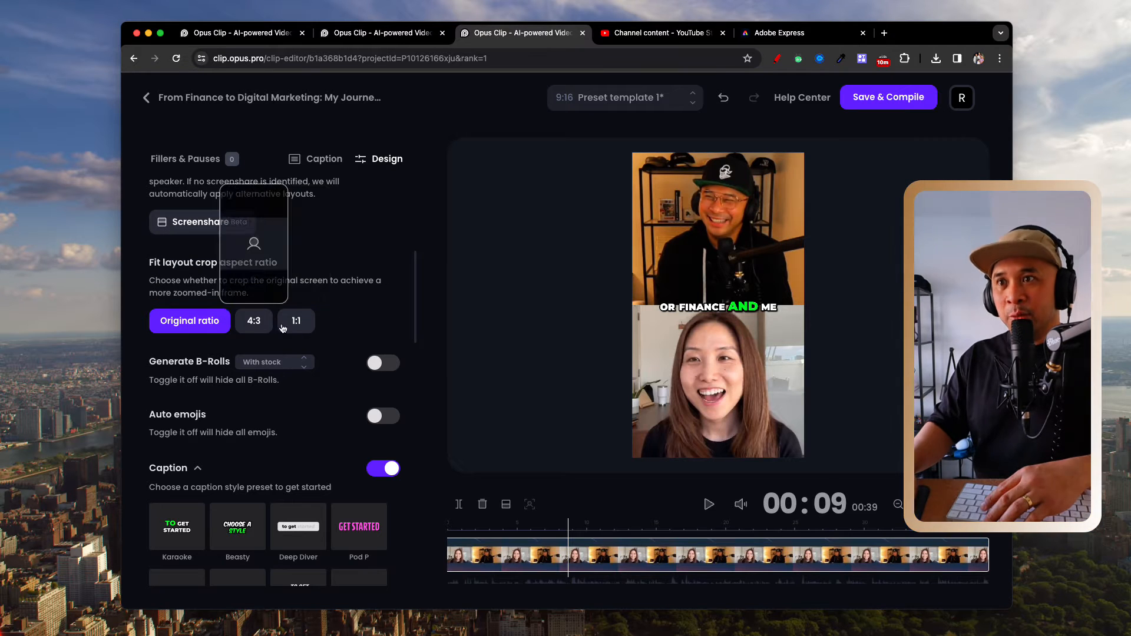
scroll(333, 313, "down", 2)
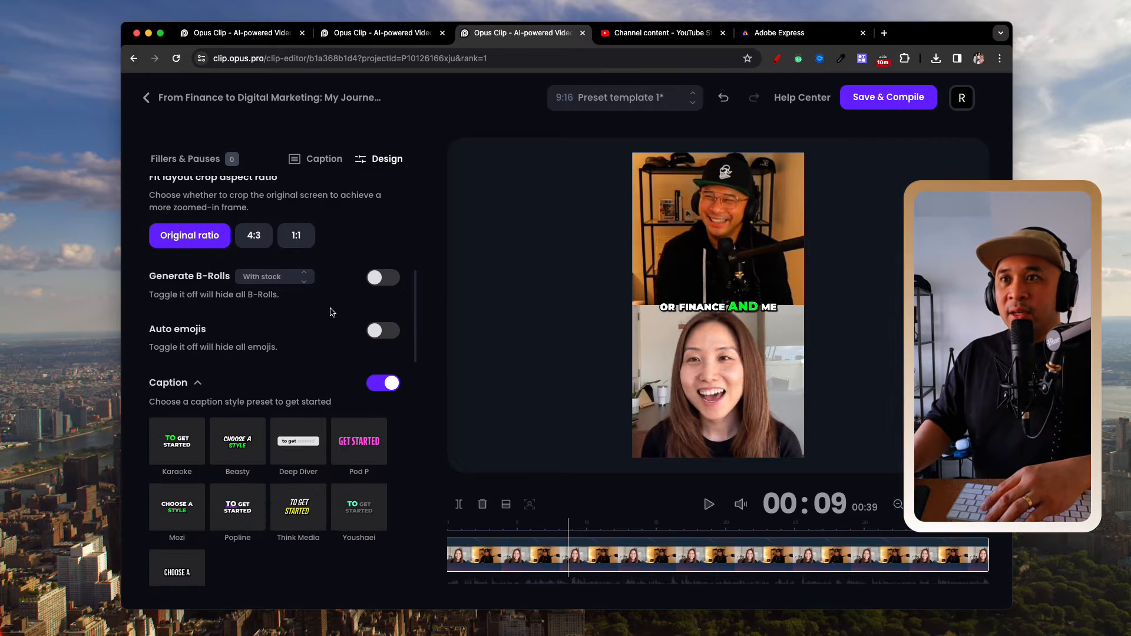
scroll(194, 290, "up", 1)
scroll(194, 290, "up", 5)
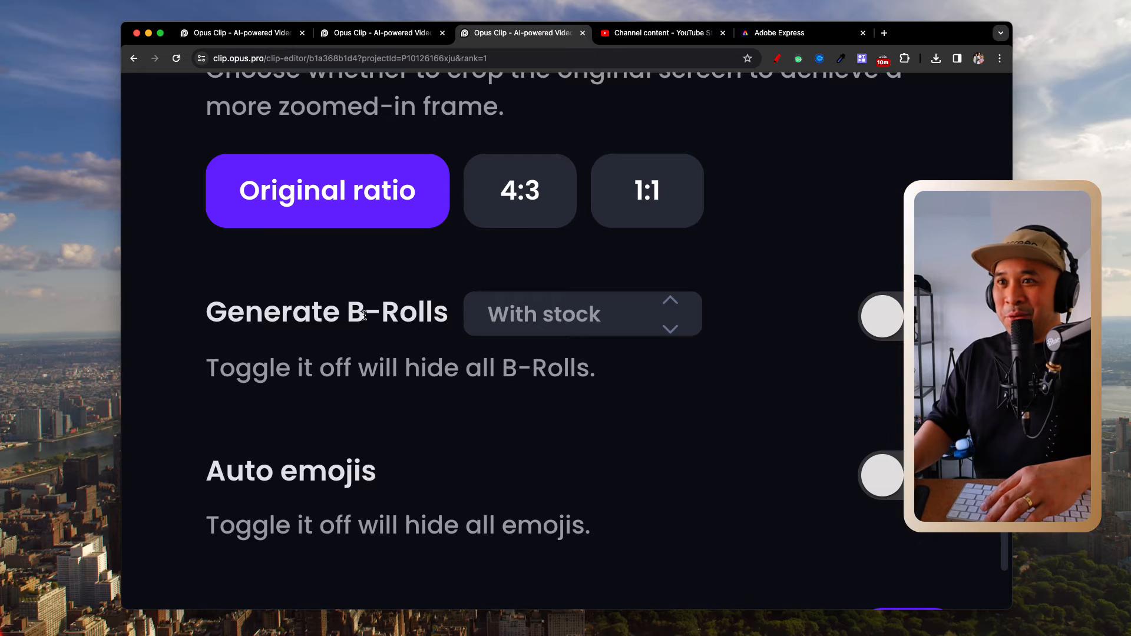
left_click_drag(206, 312, 446, 317)
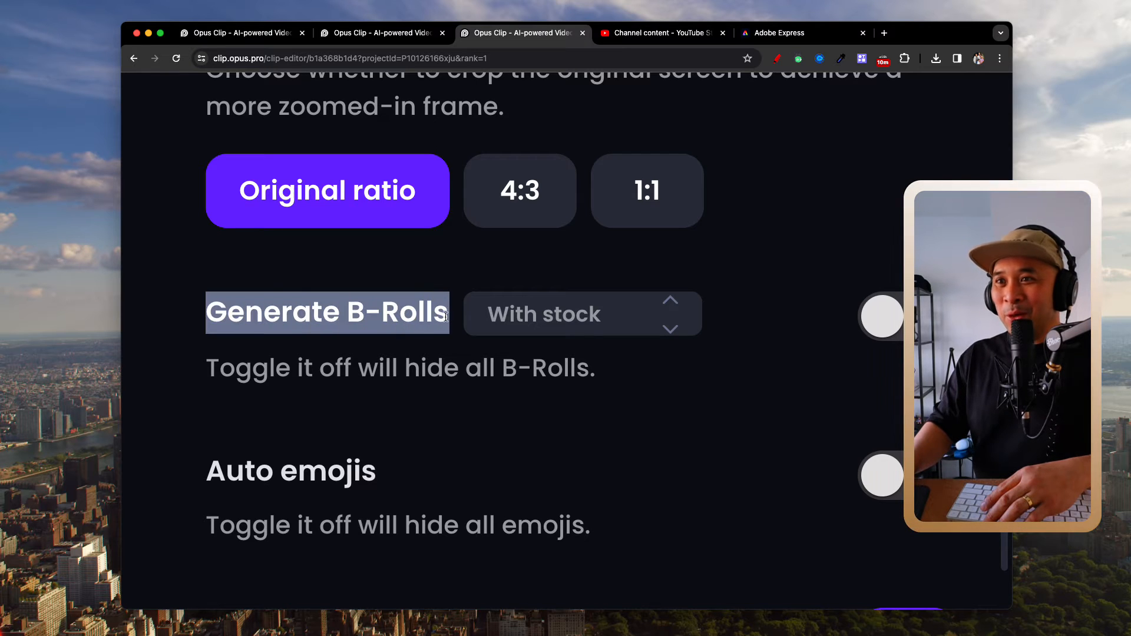
scroll(423, 319, "down", 5)
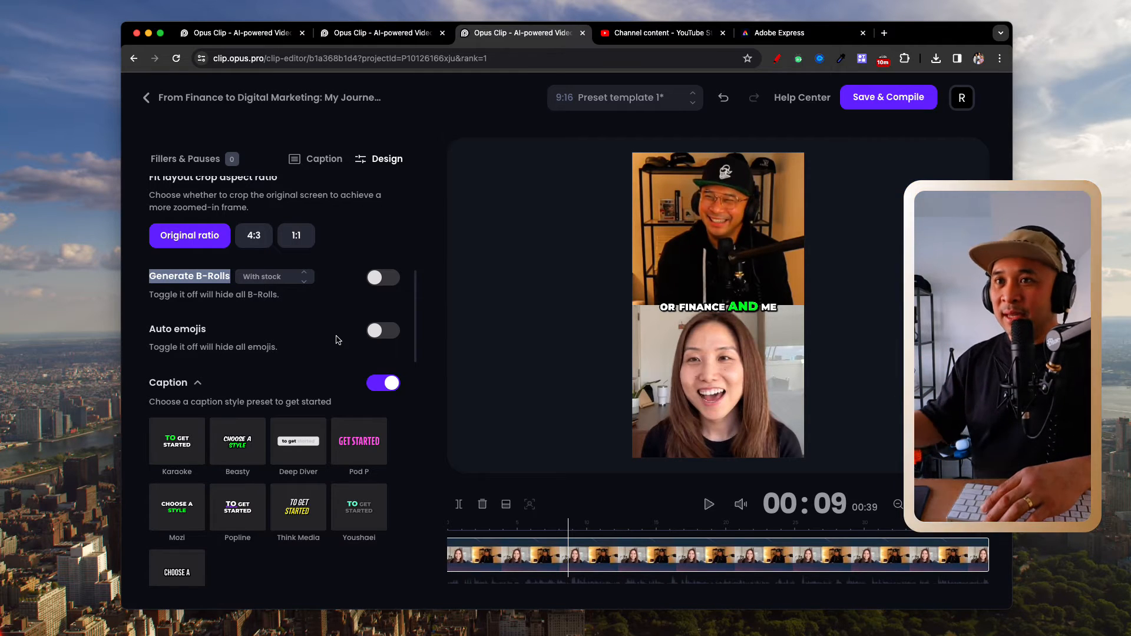
left_click(294, 279)
left_click(336, 299)
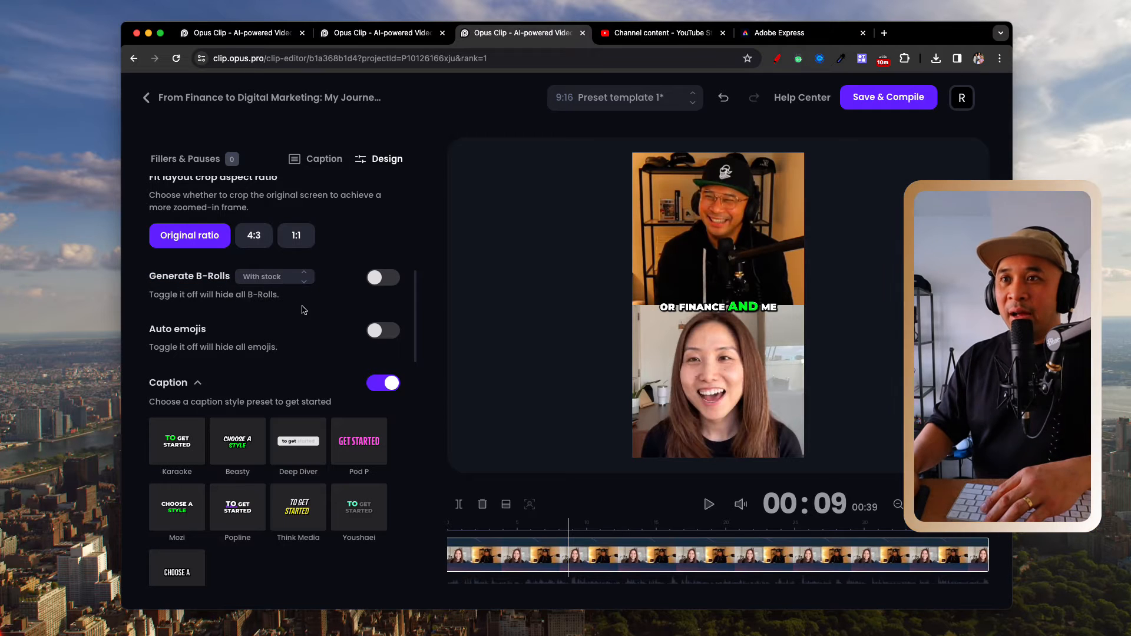
left_click_drag(154, 294, 268, 294)
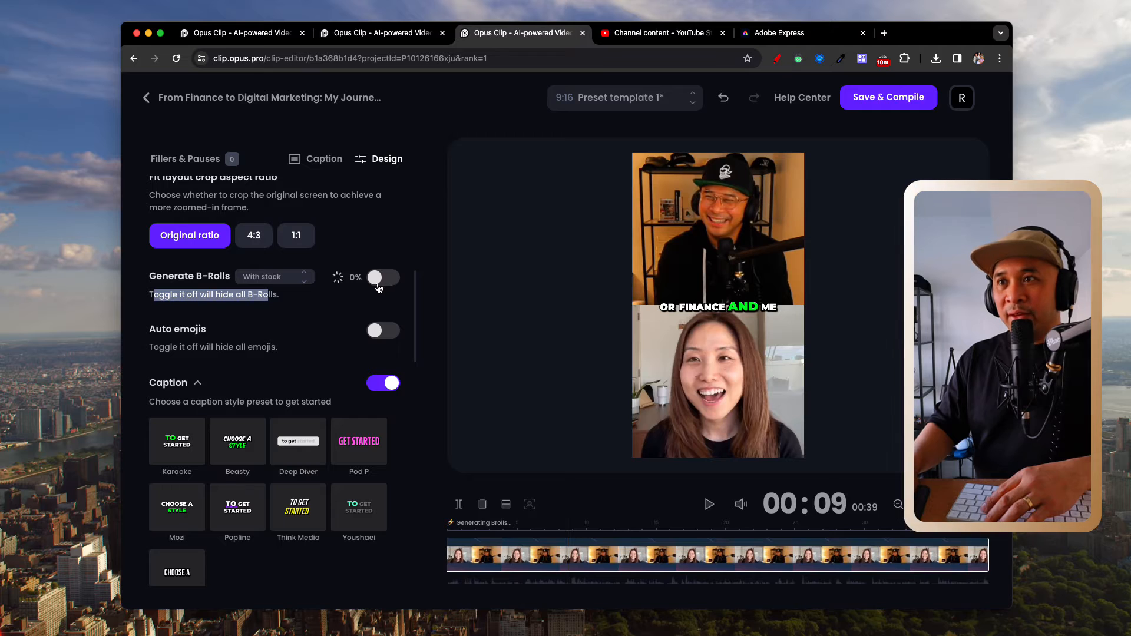
Read the Auto emojis description and turn on automatic emojis for the clip
scroll(264, 304, "down", 3)
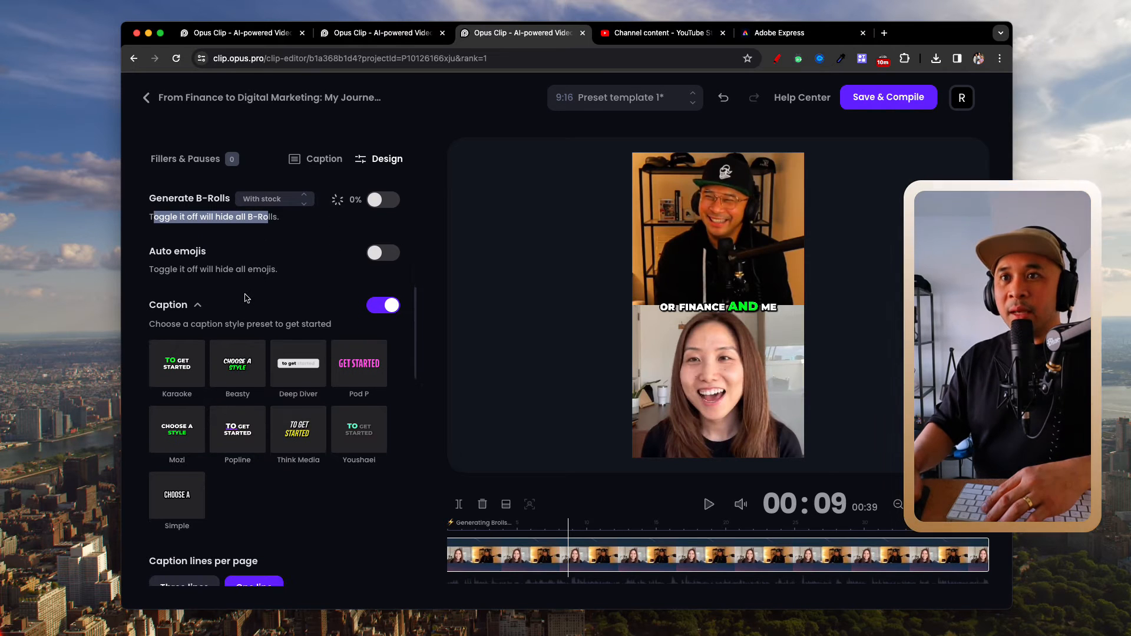
left_click_drag(149, 252, 268, 289)
left_click(278, 274)
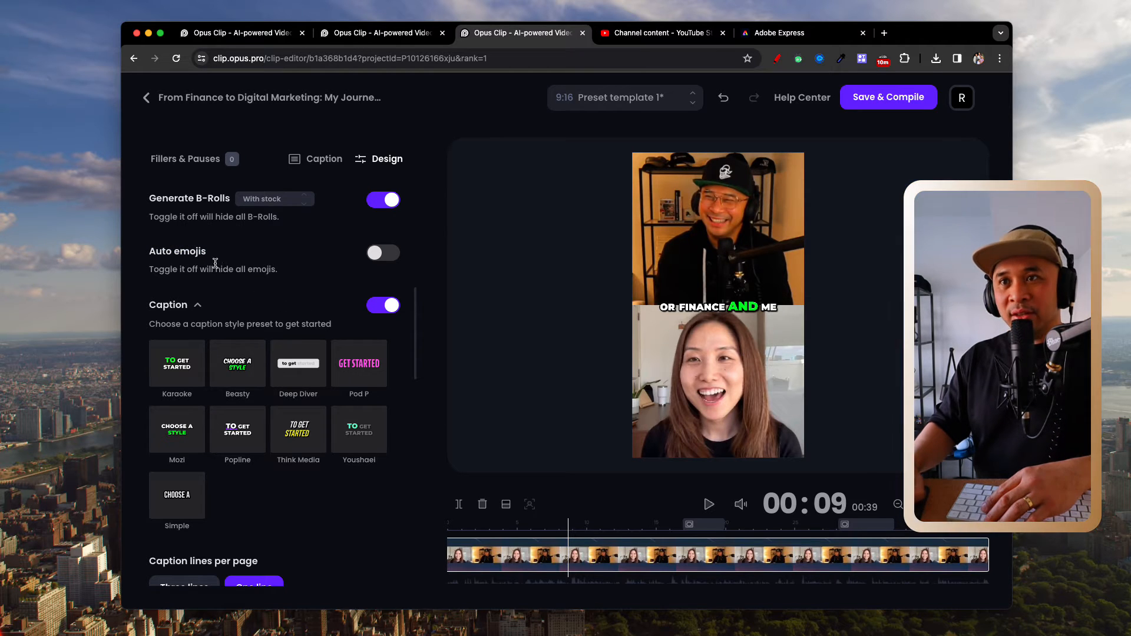
left_click(379, 255)
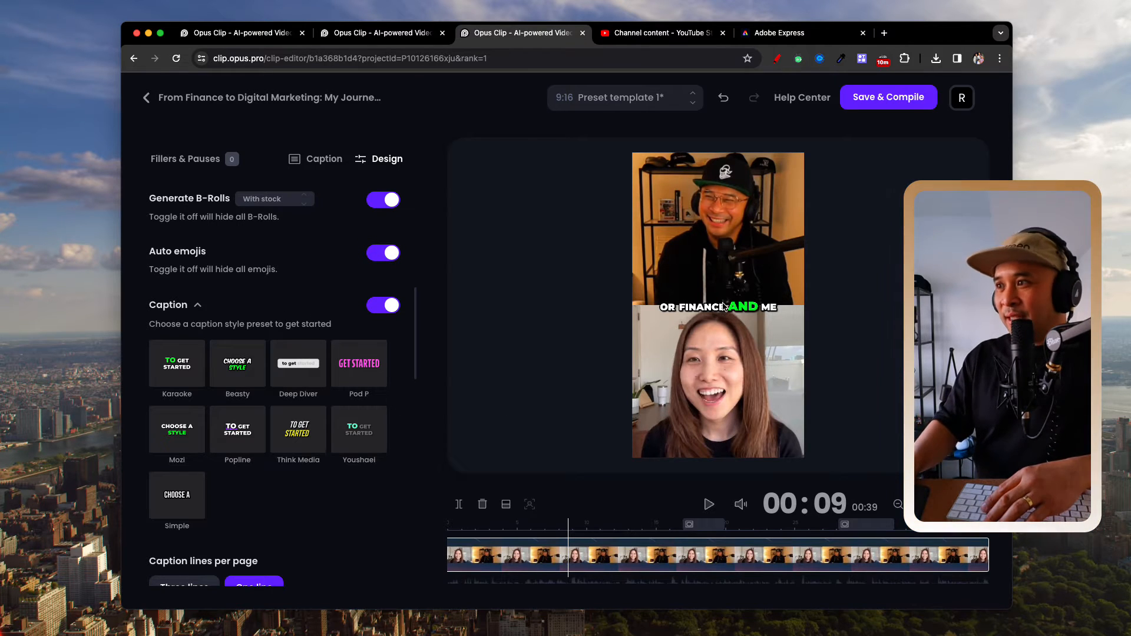
Inspect the clip's current caption in the preview and look through the caption style presets from Karaoke to Simple
scroll(713, 315, "up", 5)
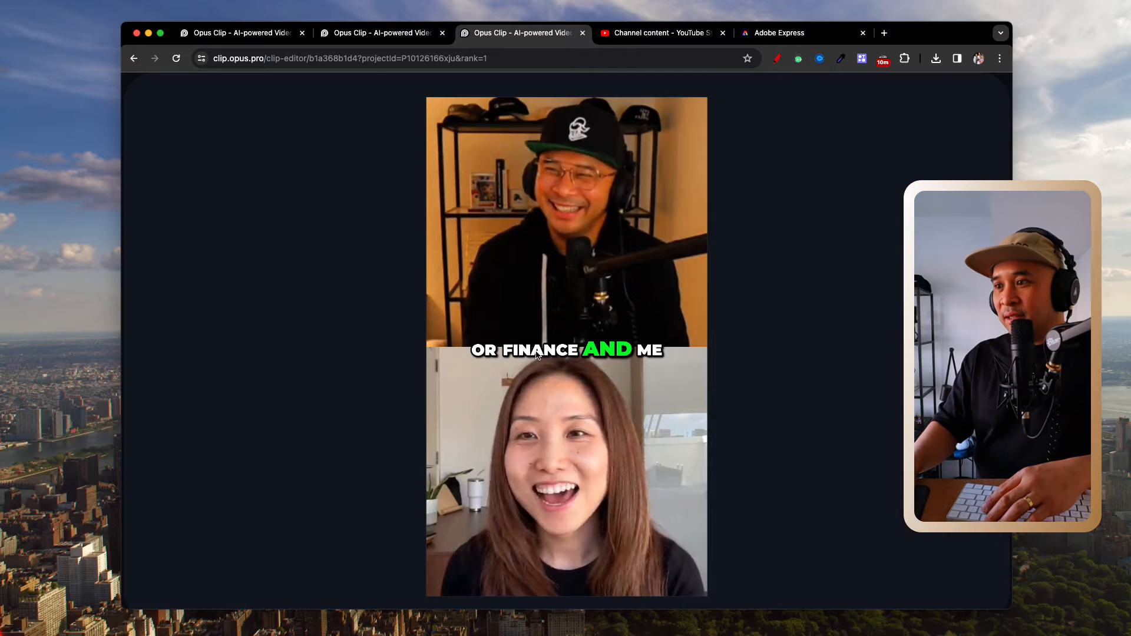
scroll(538, 354, "down", 5)
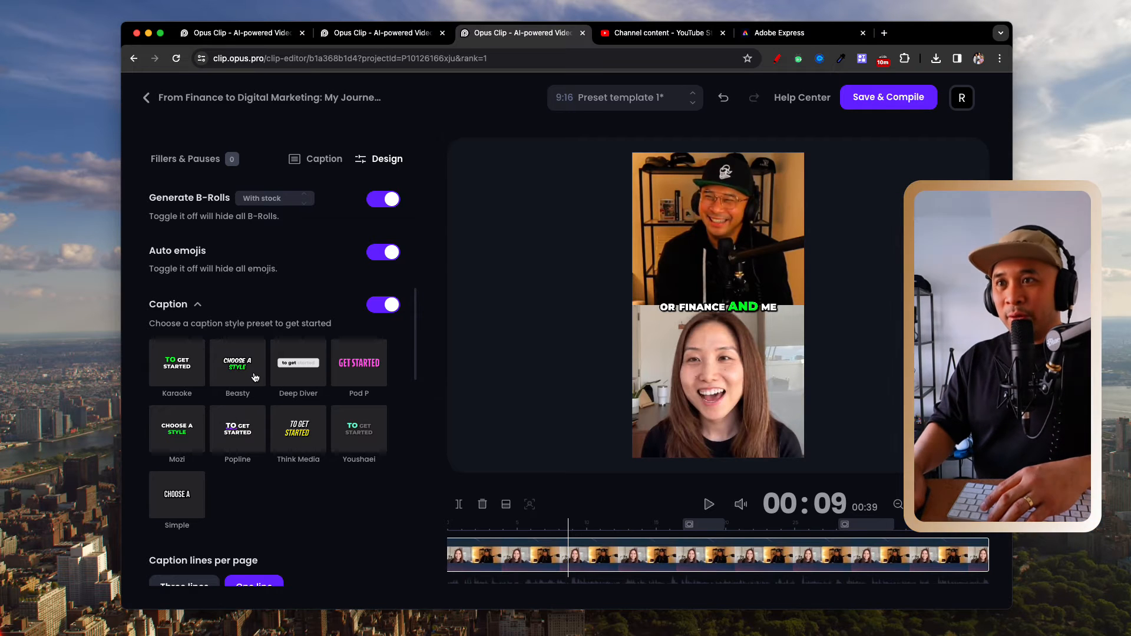
scroll(255, 377, "down", 2)
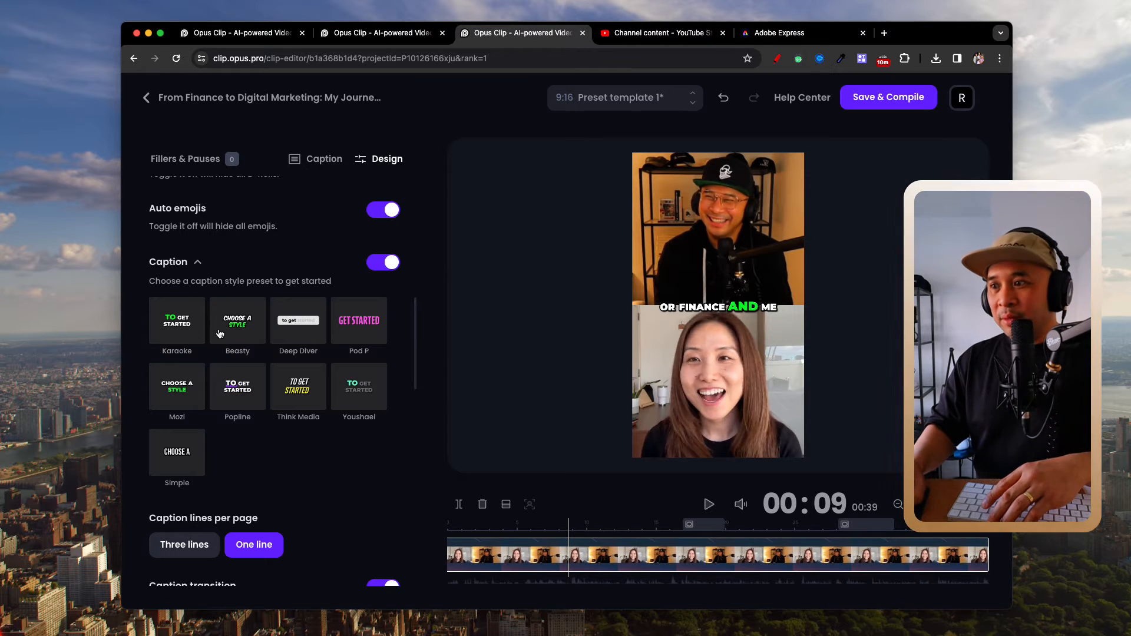
scroll(220, 333, "up", 5)
scroll(392, 354, "down", 2)
scroll(391, 355, "down", 4)
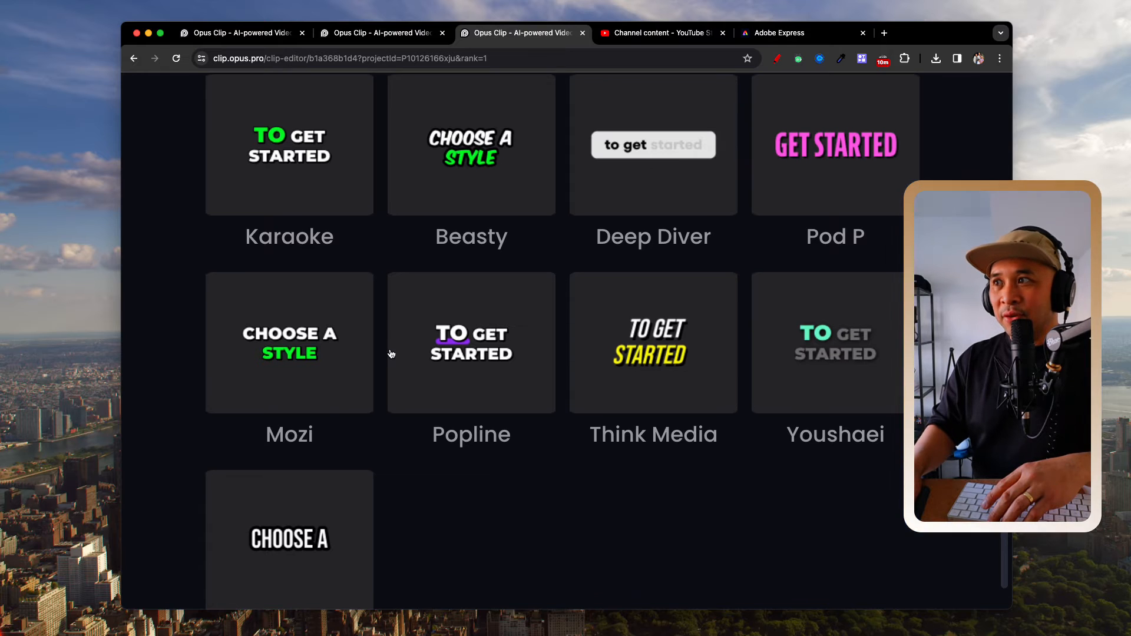
scroll(391, 354, "down", 5)
scroll(213, 313, "up", 5)
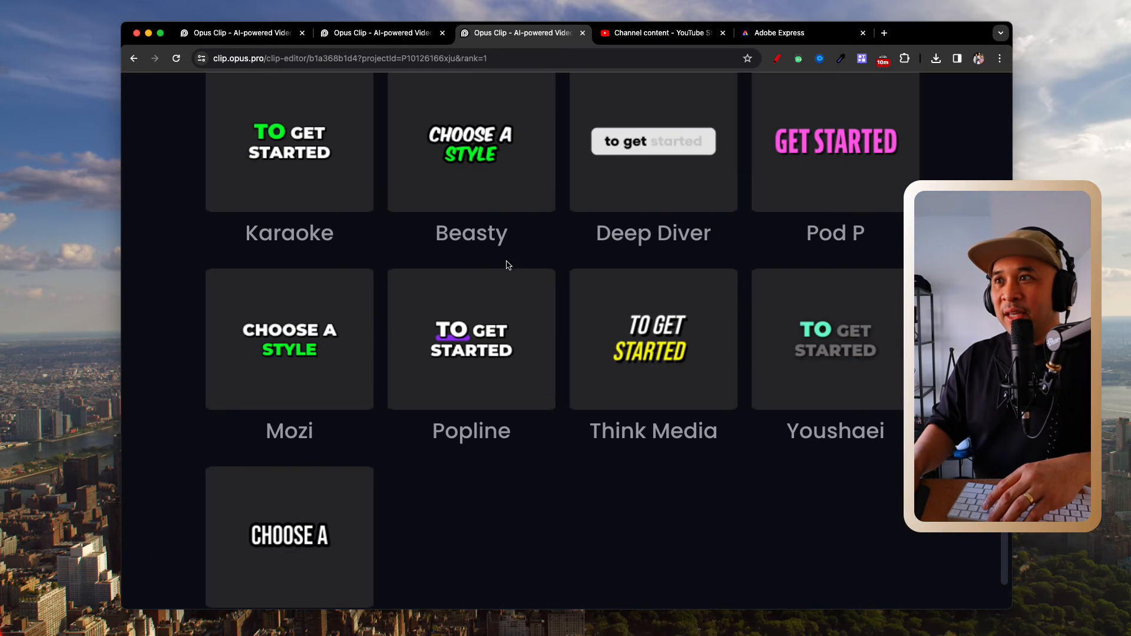
scroll(487, 279, "up", 2)
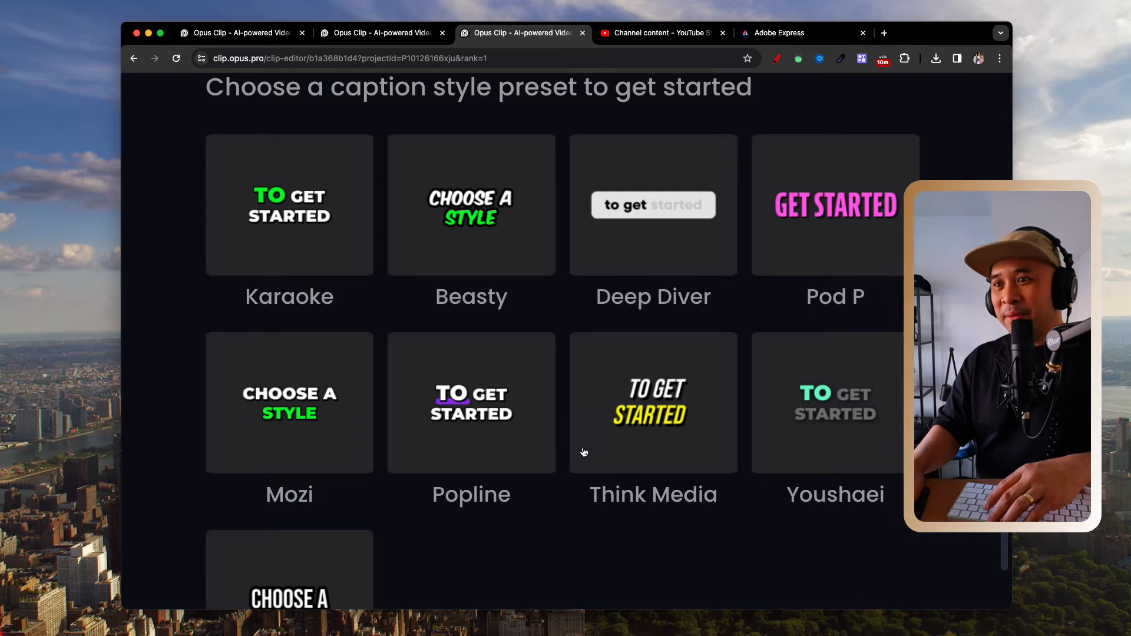
scroll(299, 469, "down", 5)
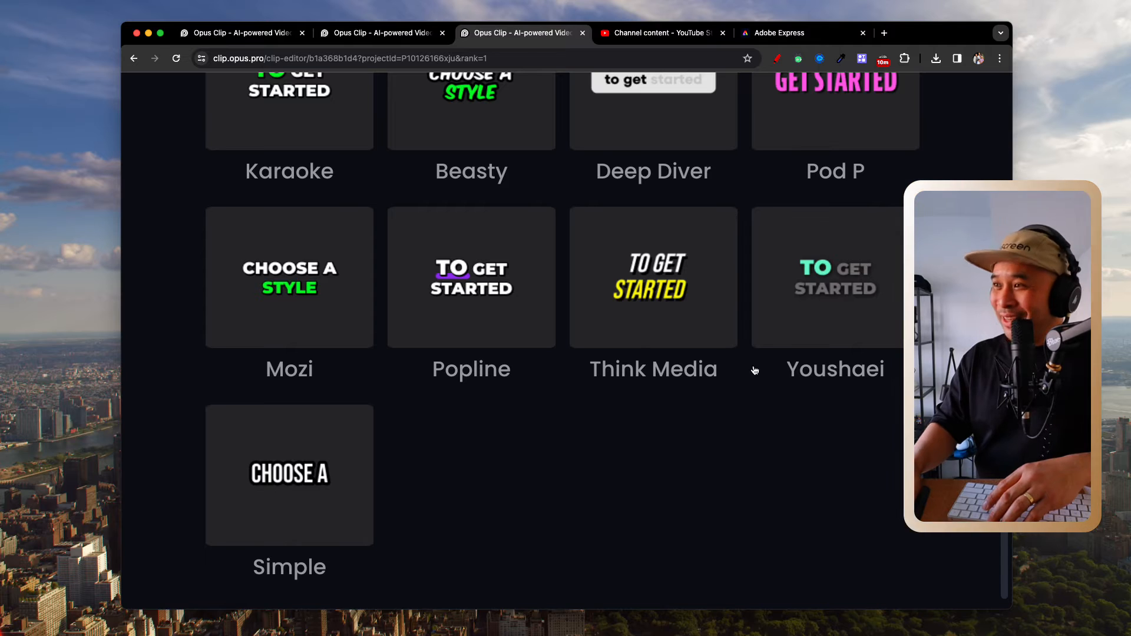
scroll(334, 465, "down", 1)
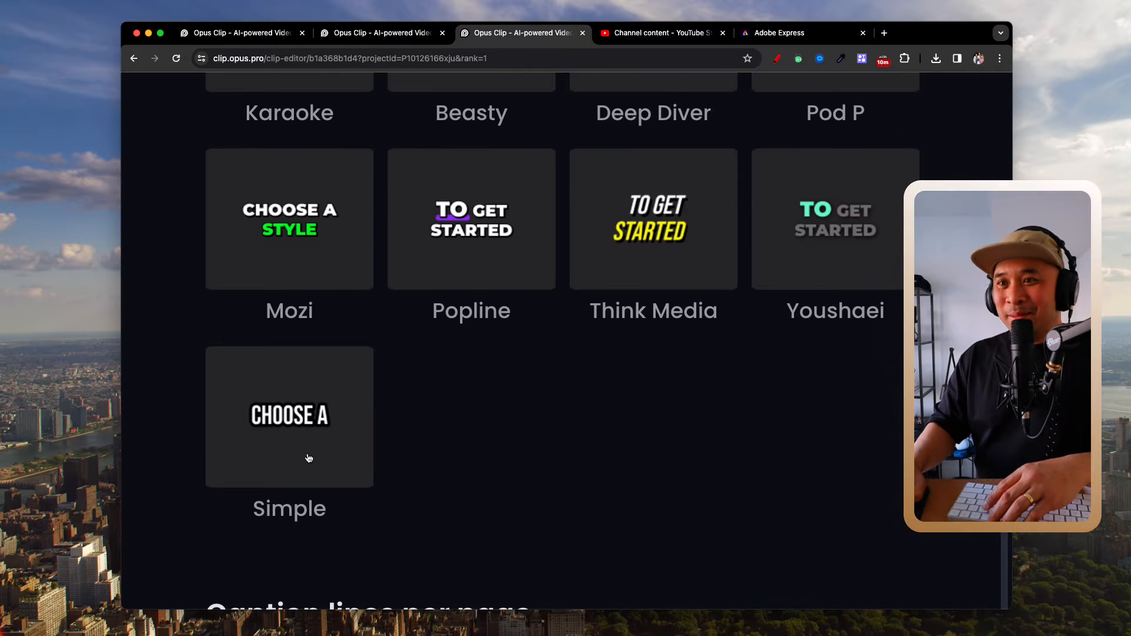
key("super+0")
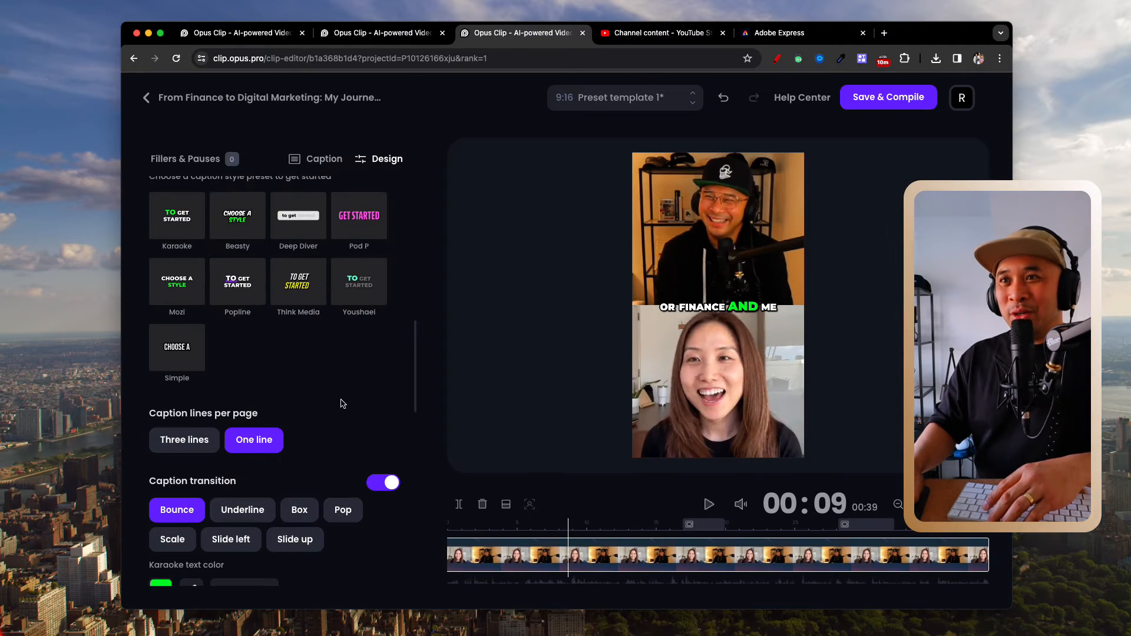
Try the Mozi and Think Media caption style presets on the clip
left_click(176, 288)
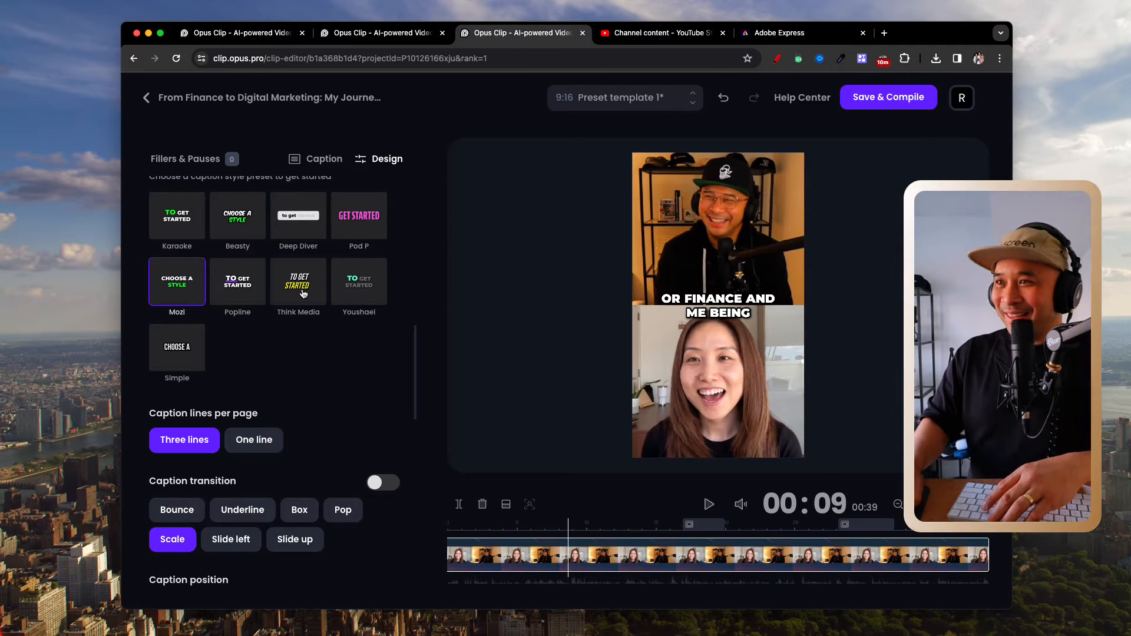
left_click(315, 303)
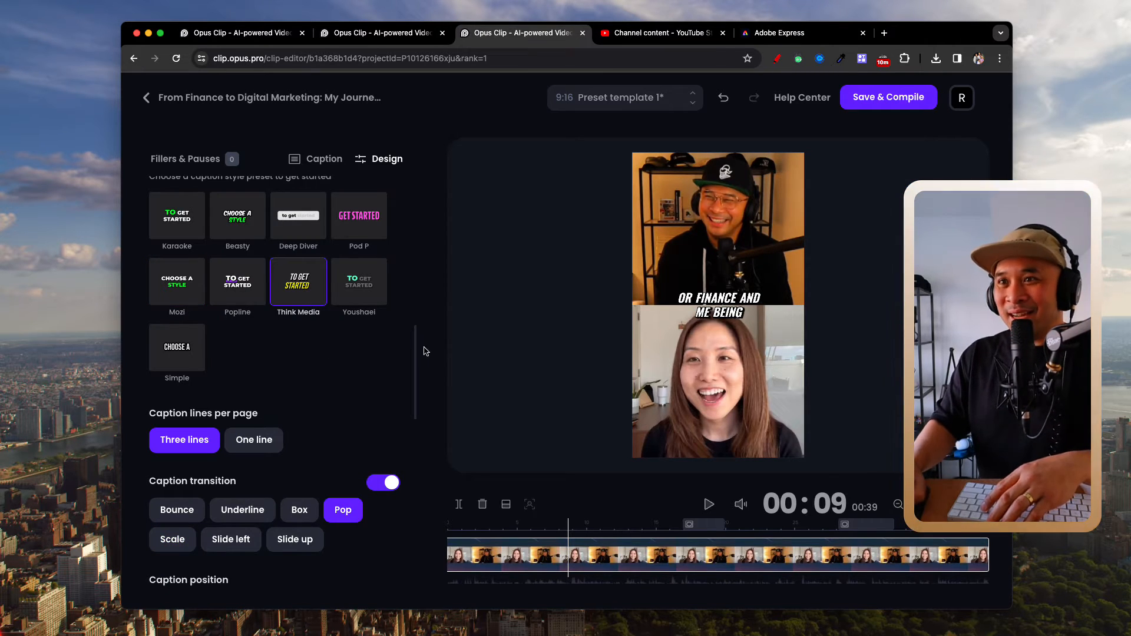
scroll(192, 436, "up", 5)
scroll(342, 368, "down", 5)
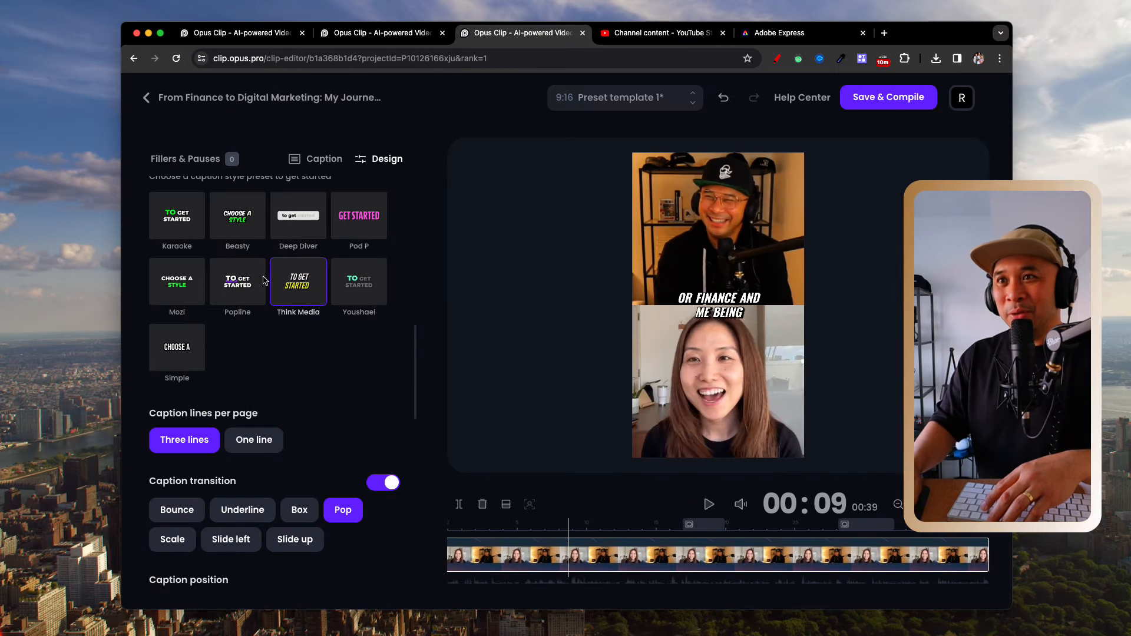
Compare the Beasty, Deep Diver, Pod P, Youshaei, Think Media, Popline, Karaoke and Simple caption presets, and apply Mozi to the clip
left_click(269, 230)
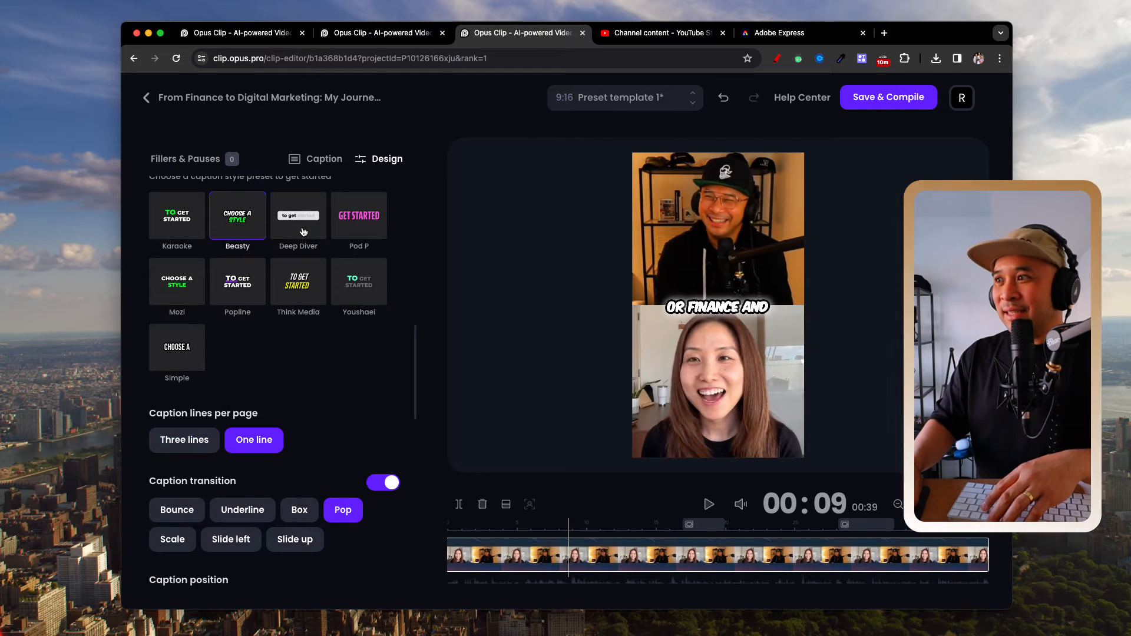
left_click(305, 232)
left_click(353, 232)
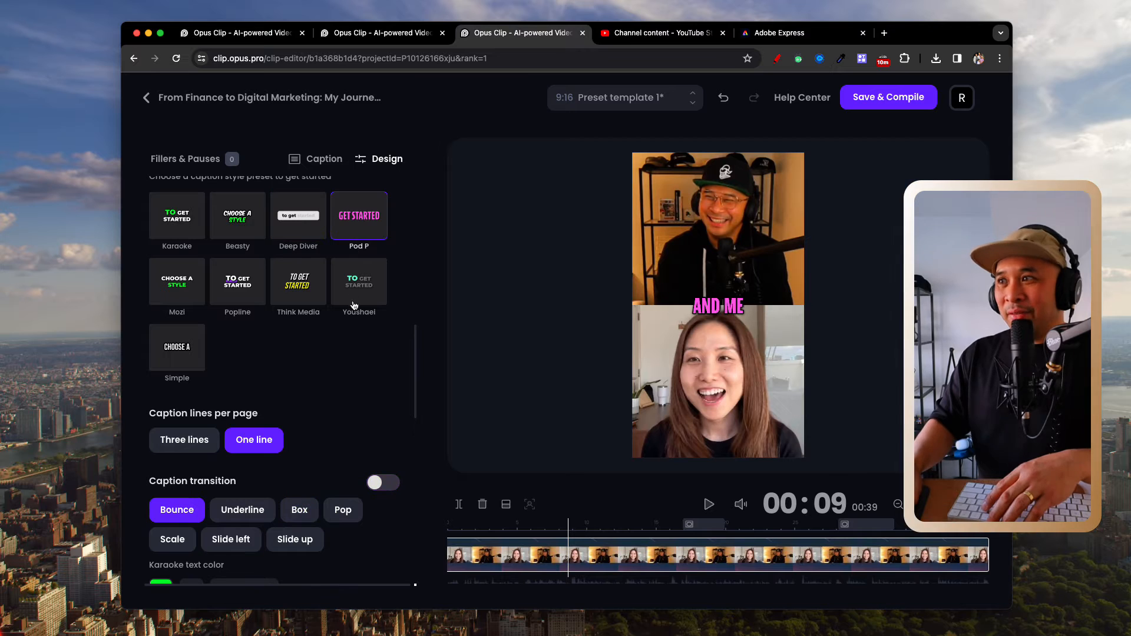
left_click(353, 301)
left_click(303, 295)
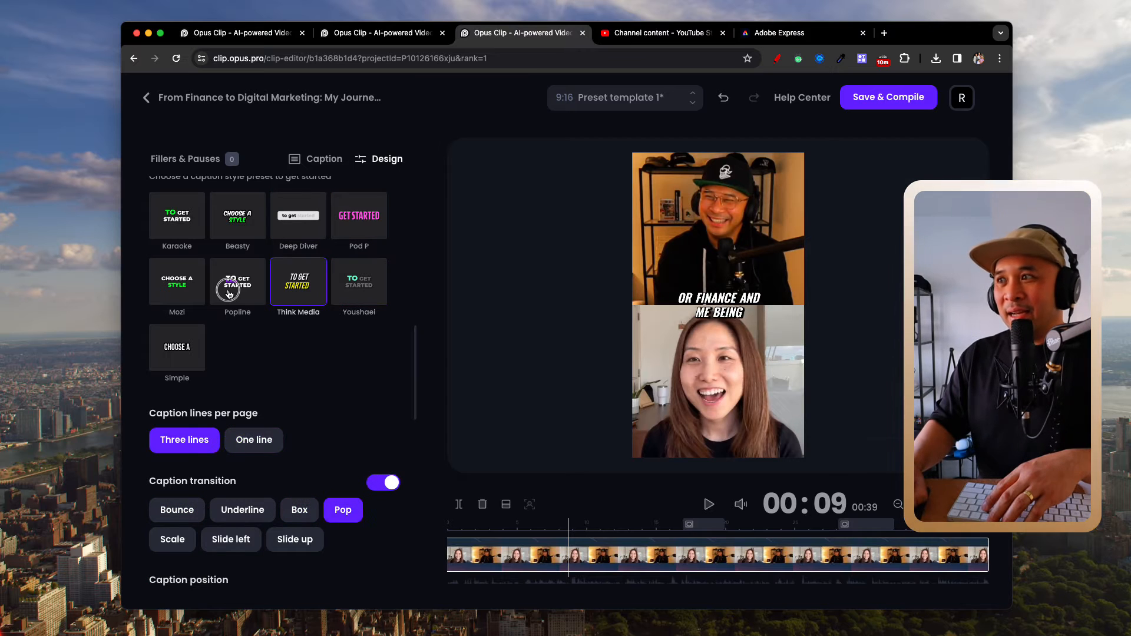
left_click(235, 287)
left_click(186, 291)
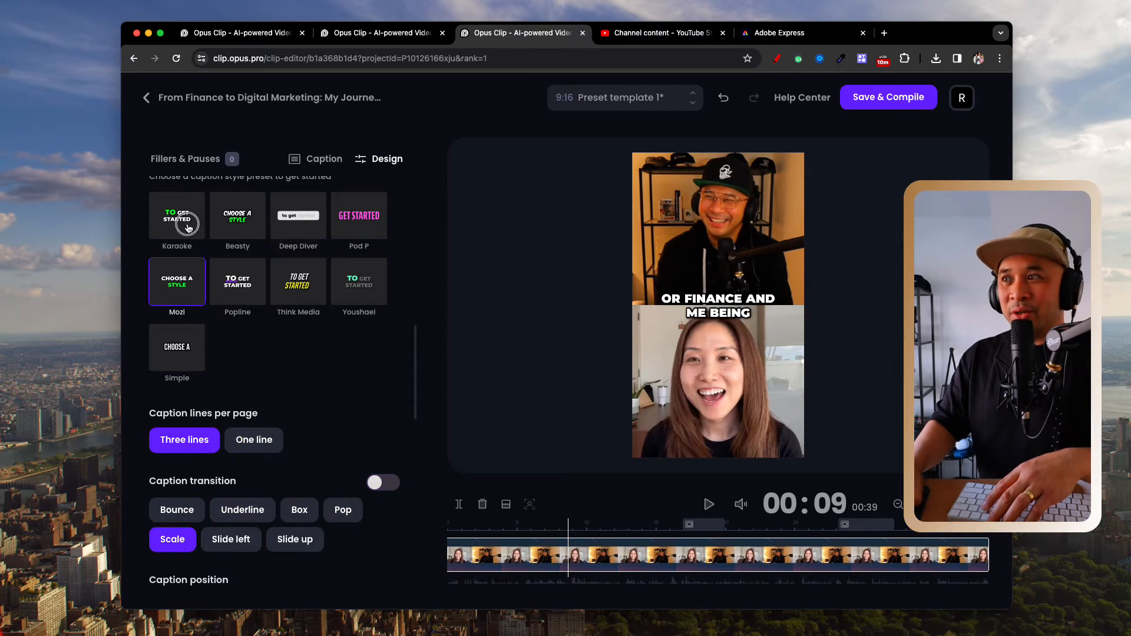
left_click(182, 221)
left_click(175, 348)
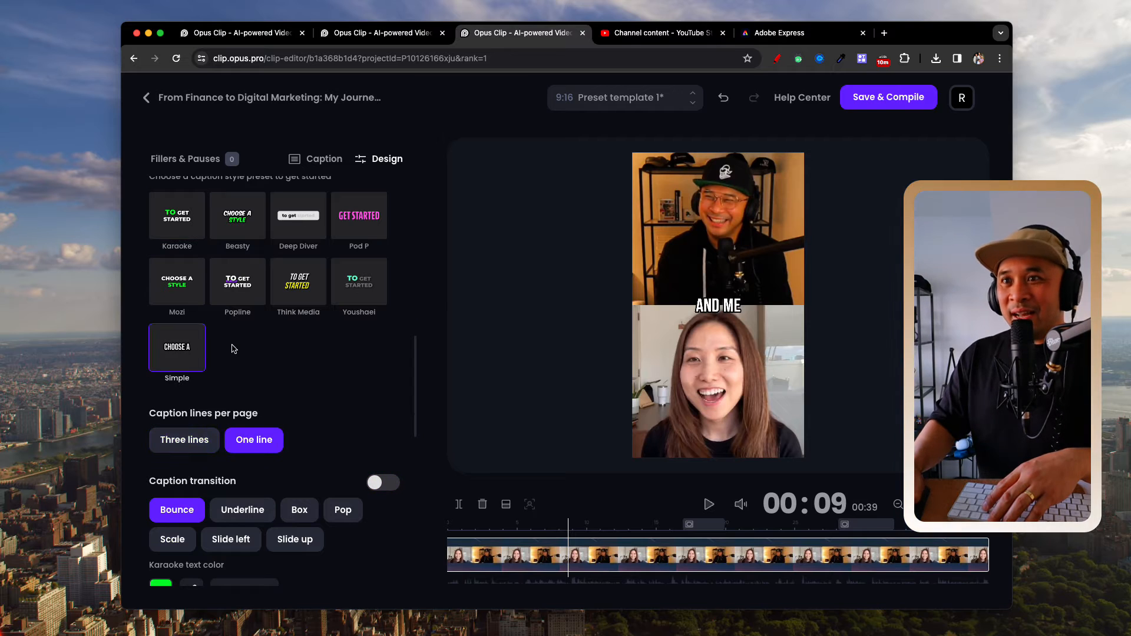
left_click(172, 297)
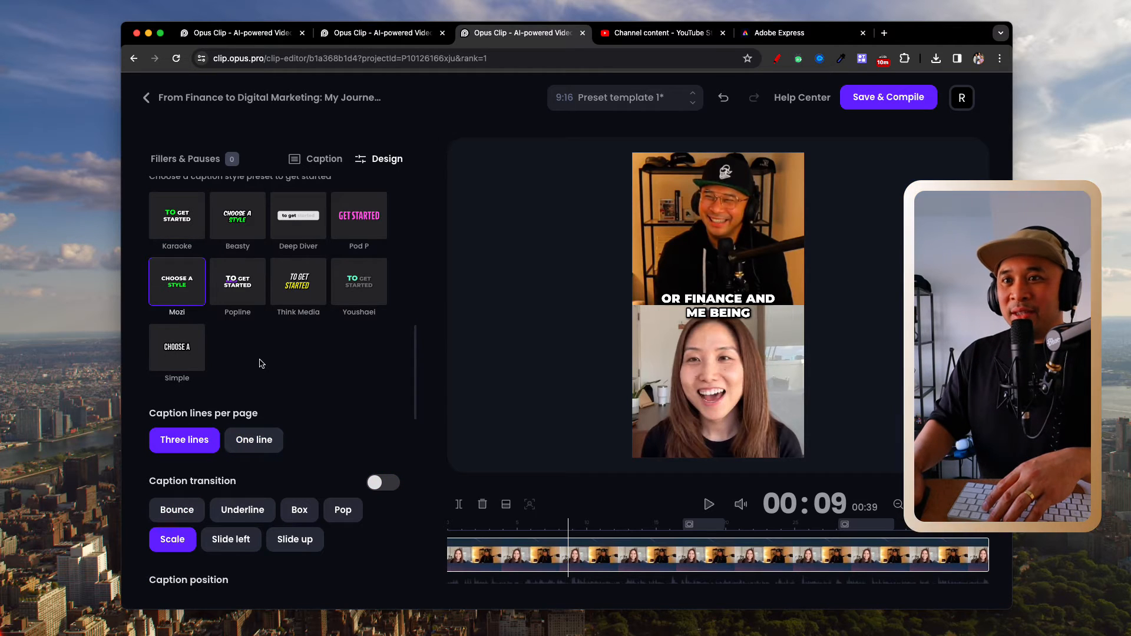
Try one caption line per page, return to three lines, and inspect the caption in the preview
scroll(262, 364, "down", 3)
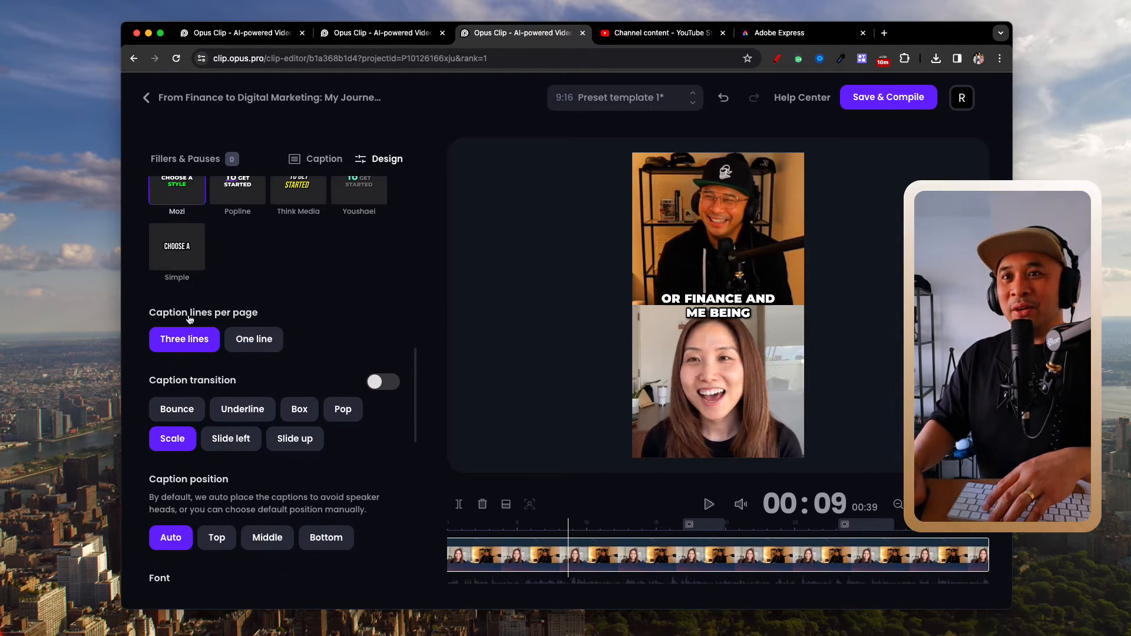
scroll(186, 314, "up", 5)
scroll(355, 356, "down", 2)
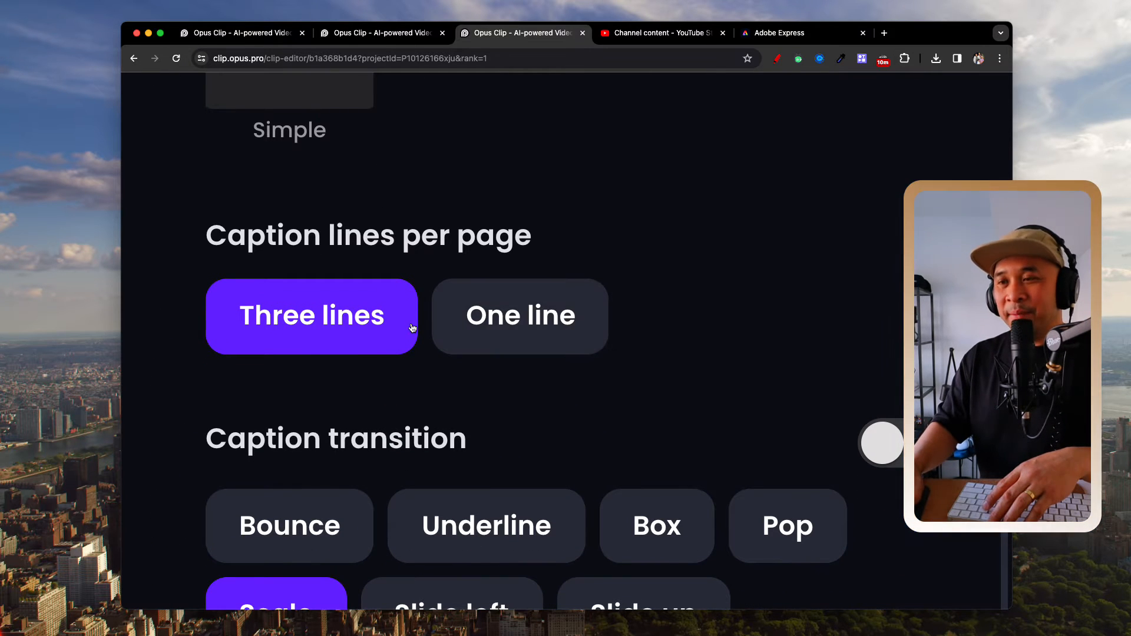
scroll(471, 328, "down", 5)
left_click(255, 314)
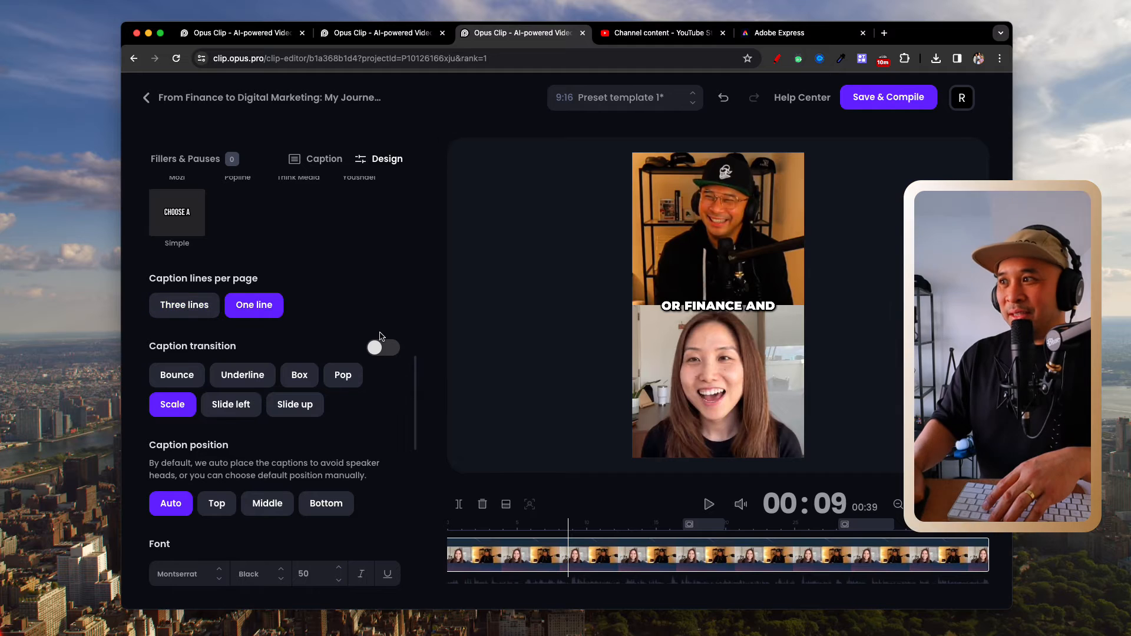
left_click(191, 314)
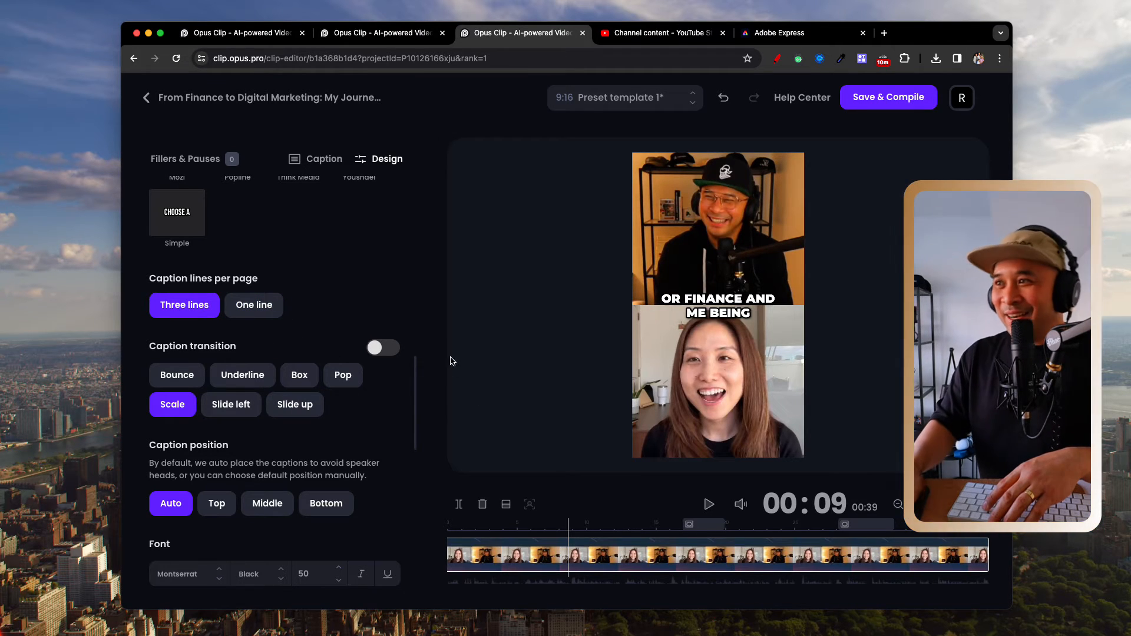
scroll(731, 306, "up", 5)
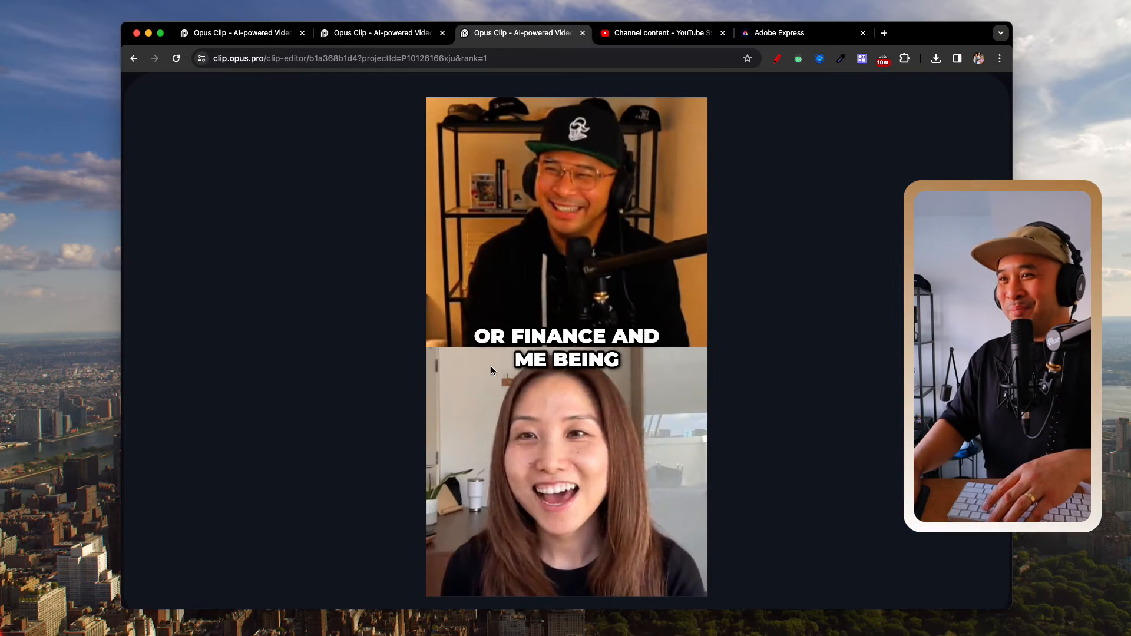
scroll(512, 368, "down", 5)
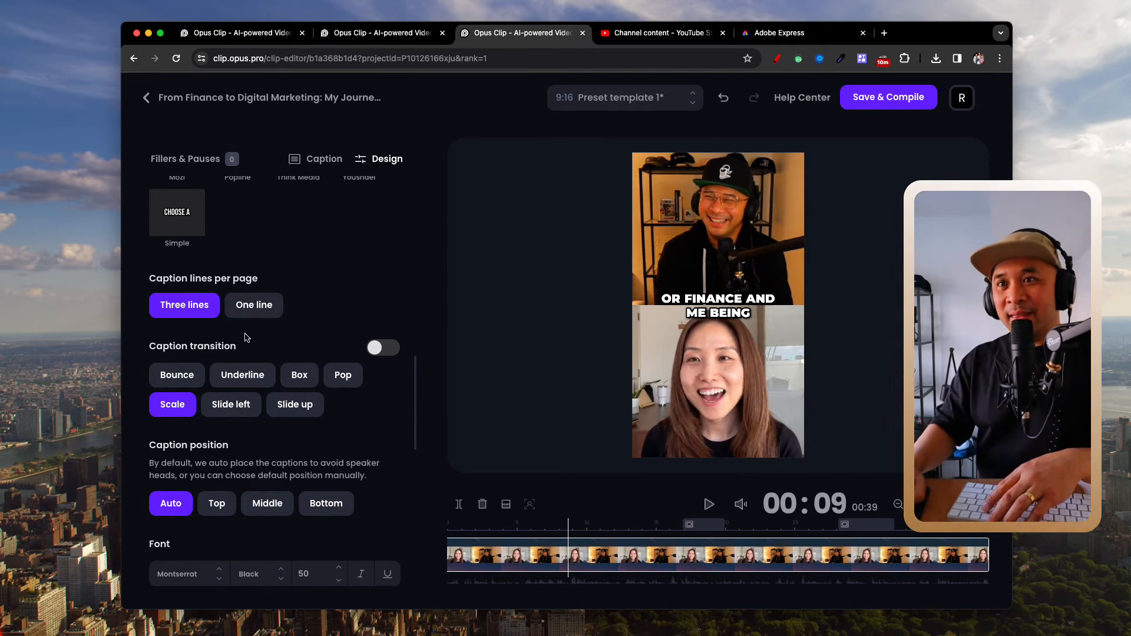
Mute the preview audio and play the clip from about the 3-second mark
scroll(245, 337, "down", 2)
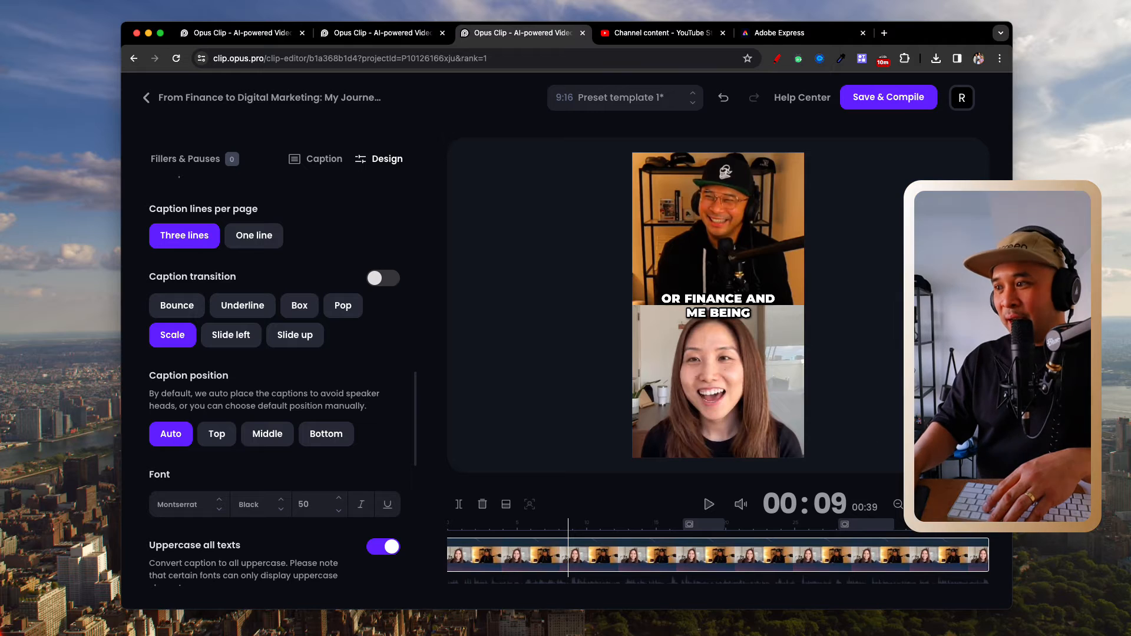
left_click(746, 505)
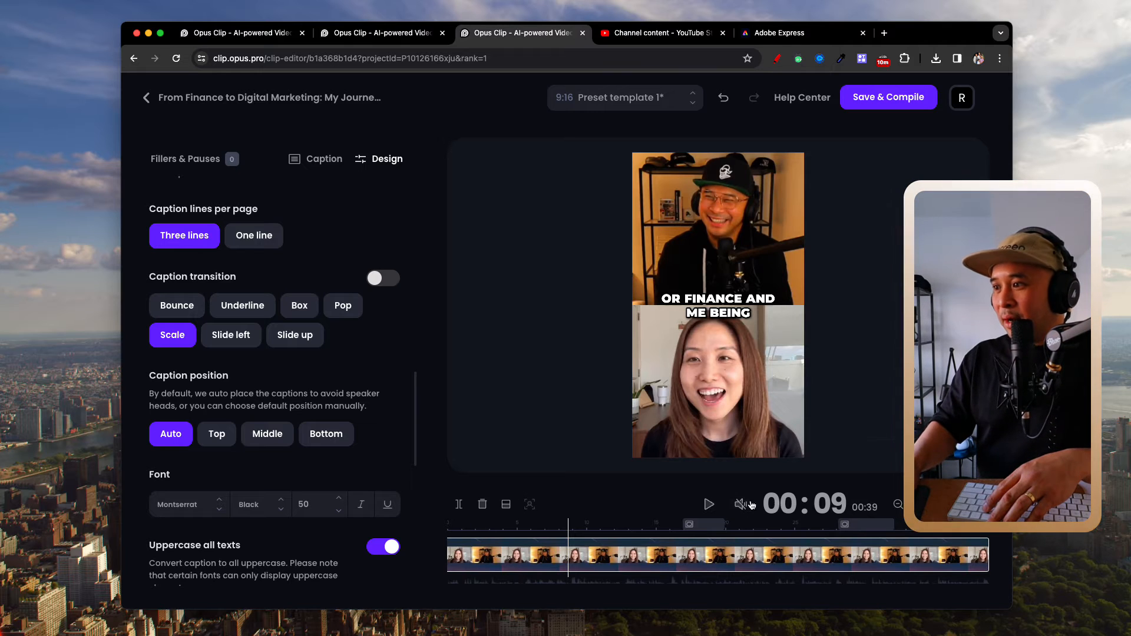
left_click(493, 533)
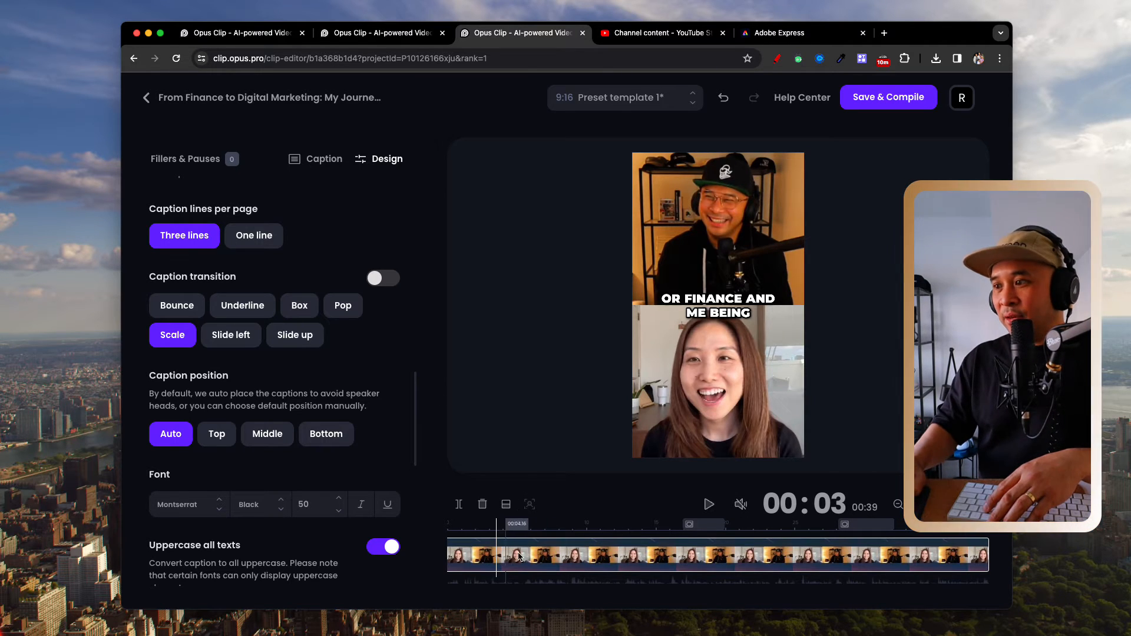
key("space")
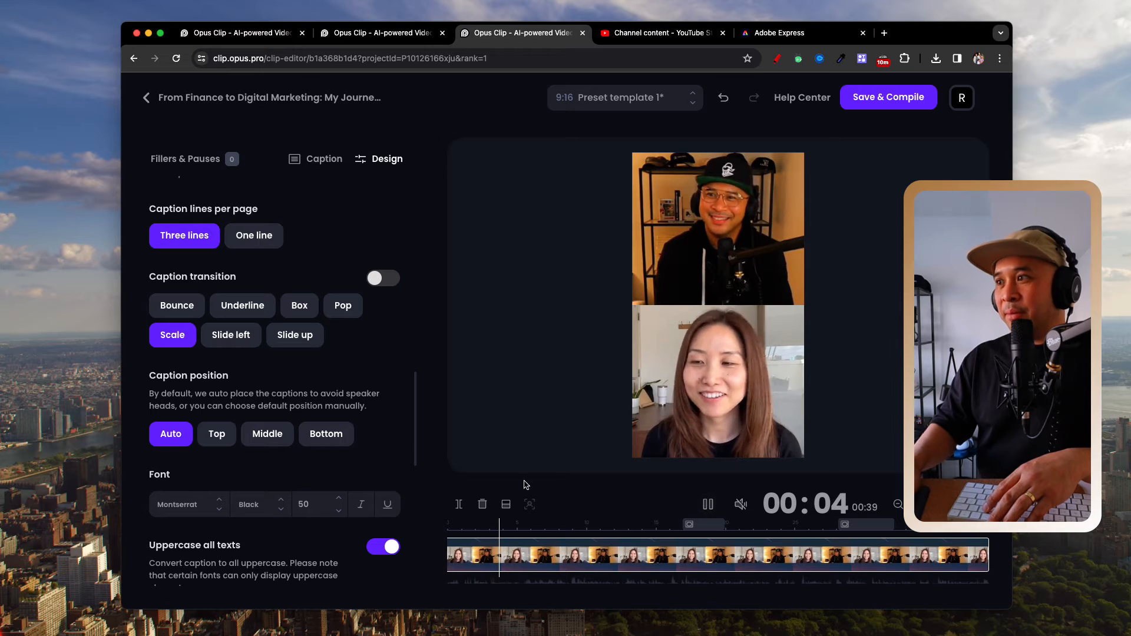
Turn on the caption transition, try Bounce, Underline, Box, Pop, Slide up and Slide left during playback, and set it to Scale
left_click(184, 311)
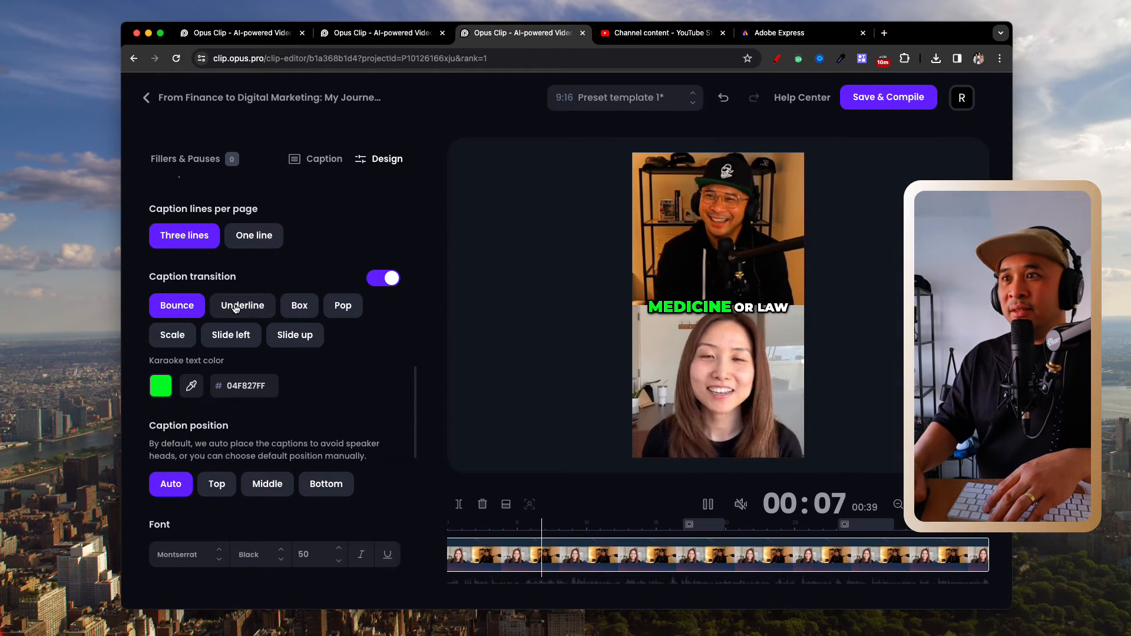
left_click(231, 307)
left_click(297, 312)
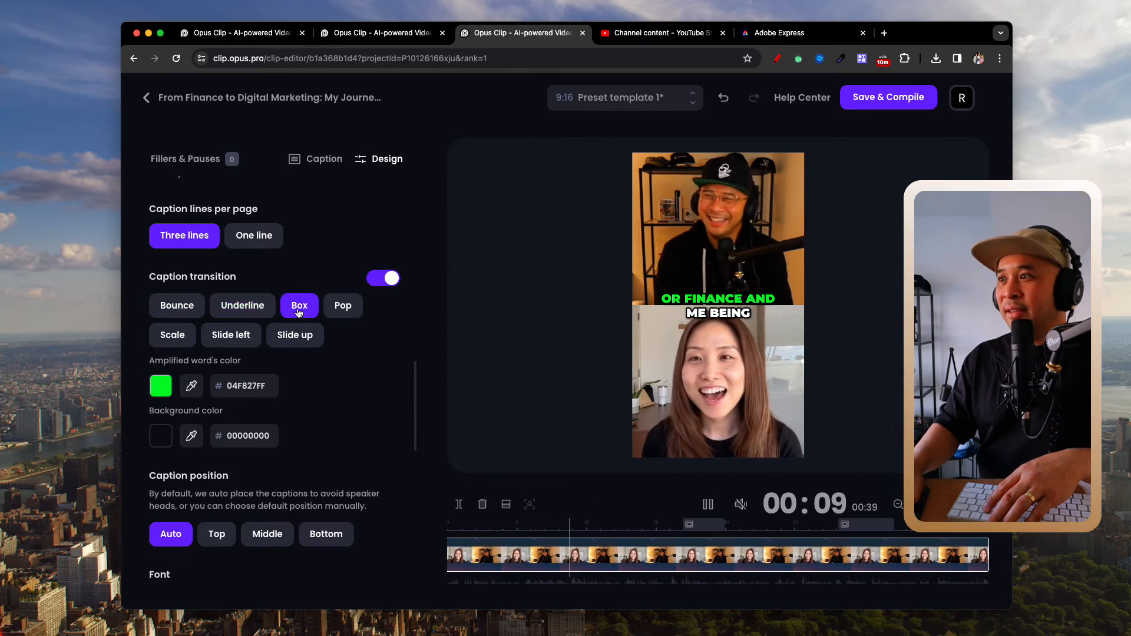
left_click(344, 312)
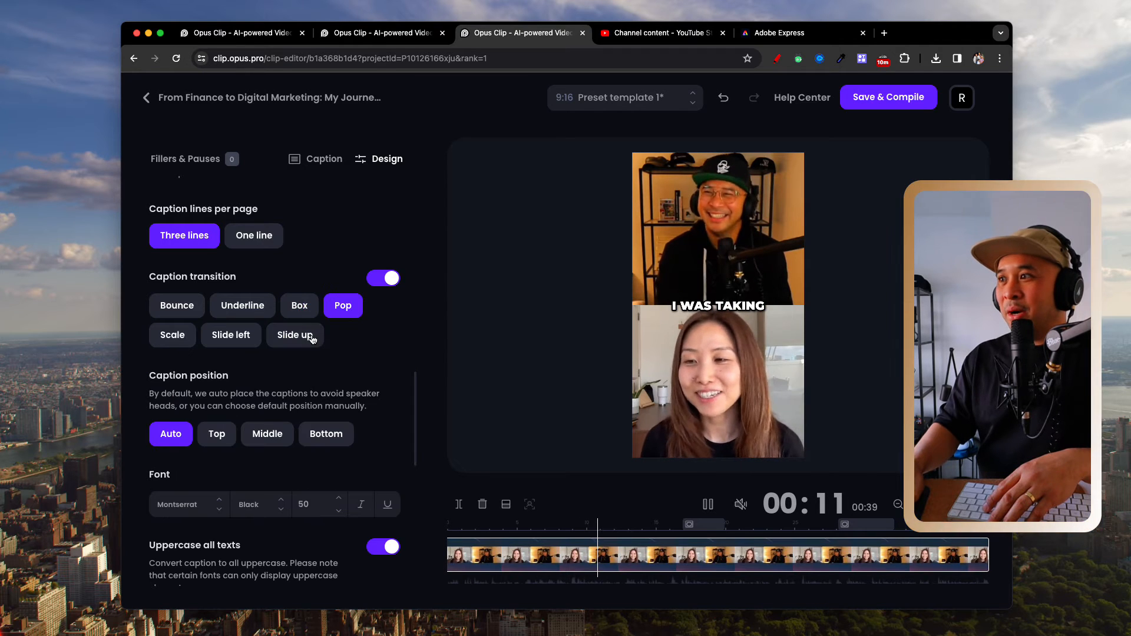
left_click(293, 337)
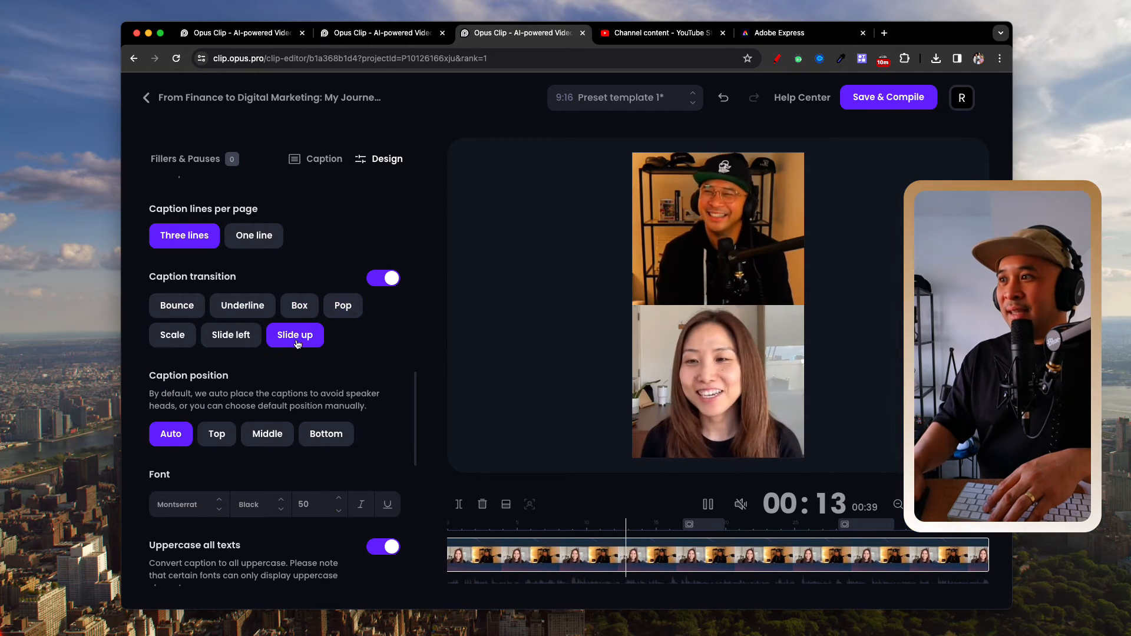
left_click(244, 345)
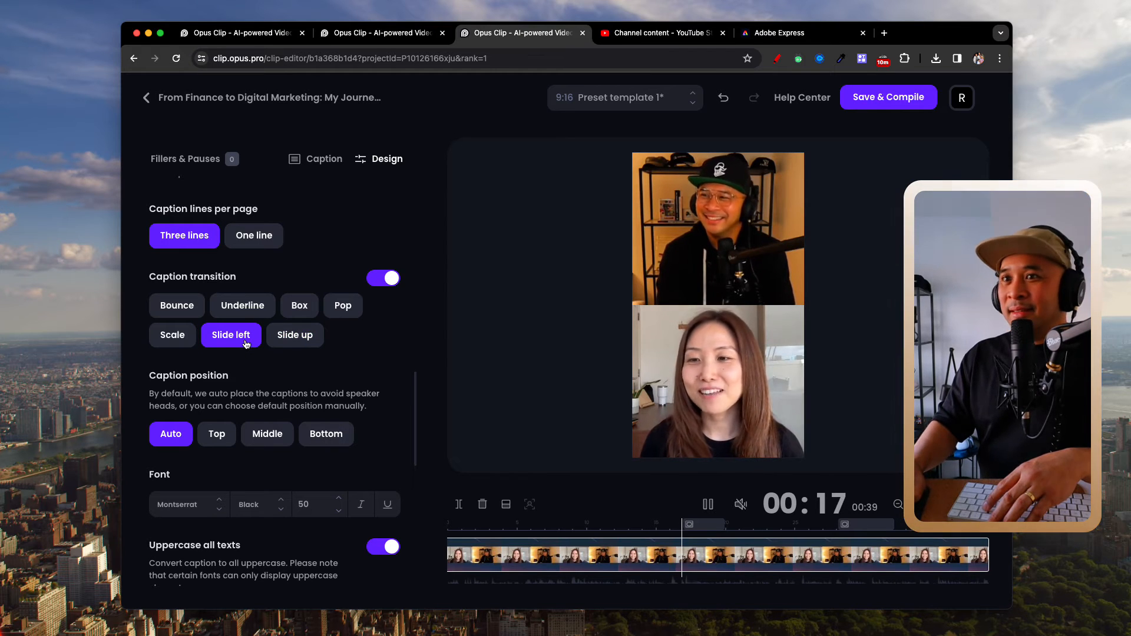
left_click(171, 338)
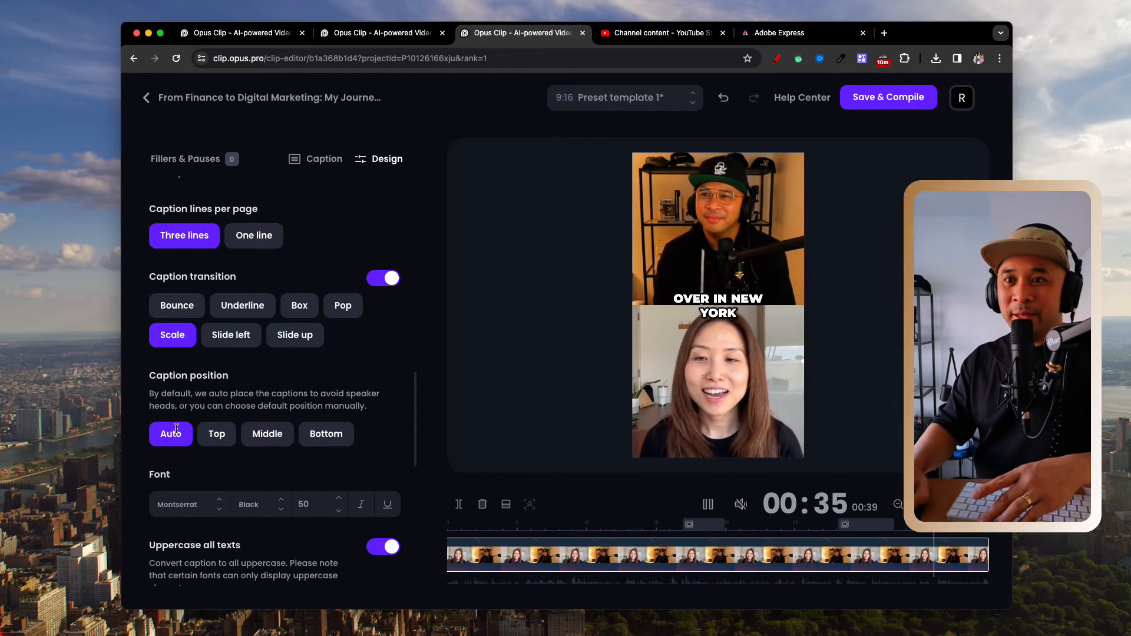
scroll(176, 389, "down", 1)
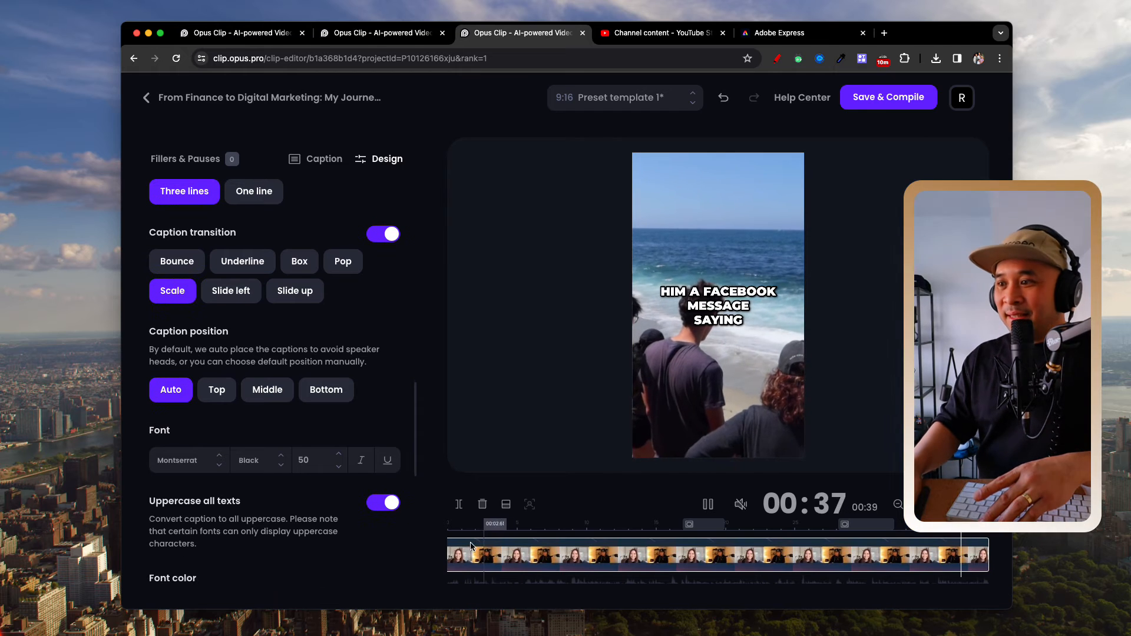
Replay the clip from about the 3-second mark, pause it, and read the description of the caption position options
left_click(485, 559)
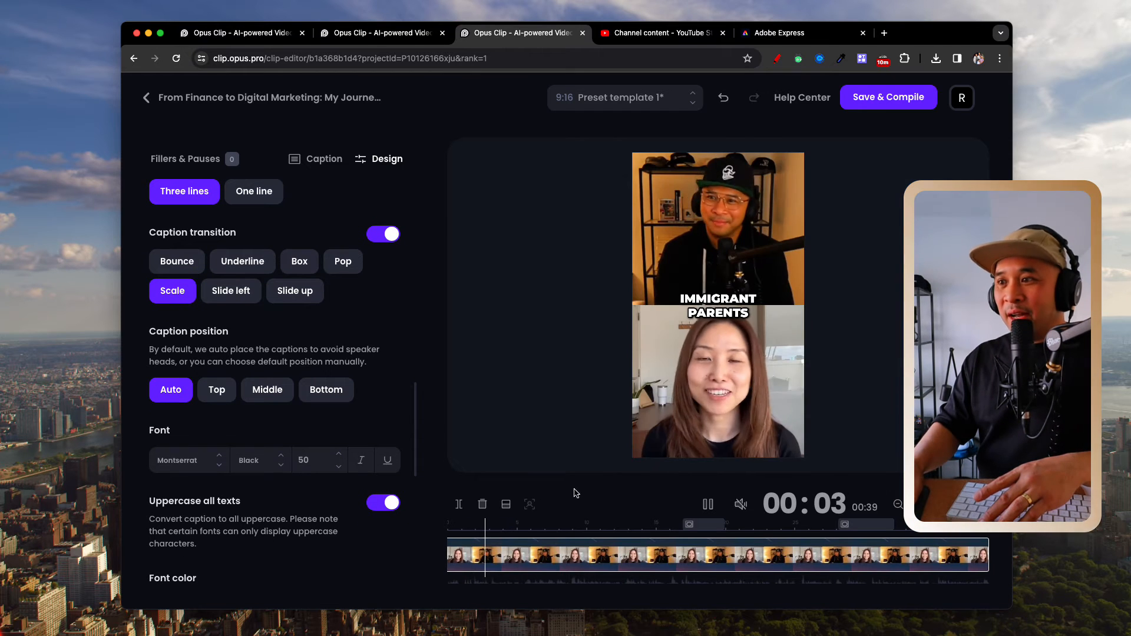
left_click(709, 508)
scroll(187, 361, "down", 1)
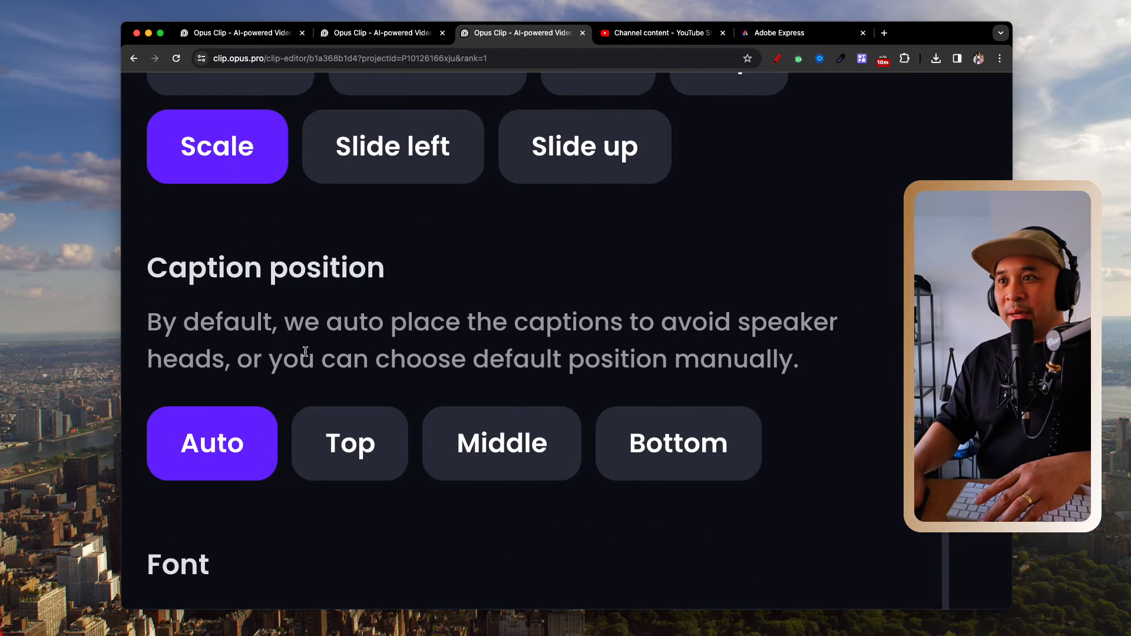
left_click_drag(272, 323, 766, 362)
scroll(362, 395, "left", 1)
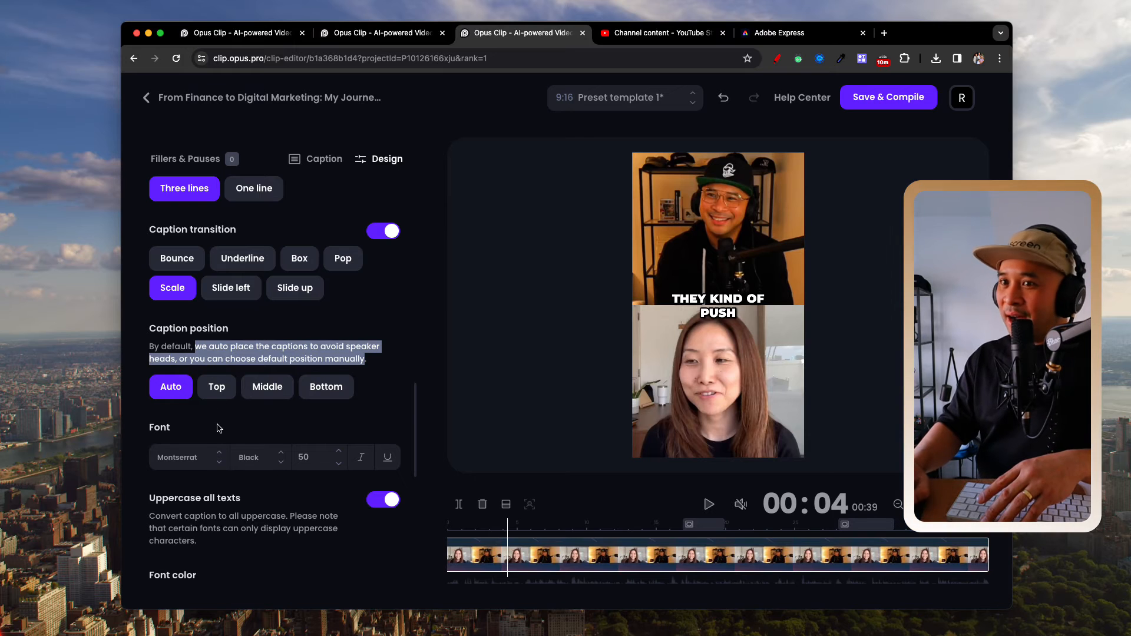
left_click(219, 428)
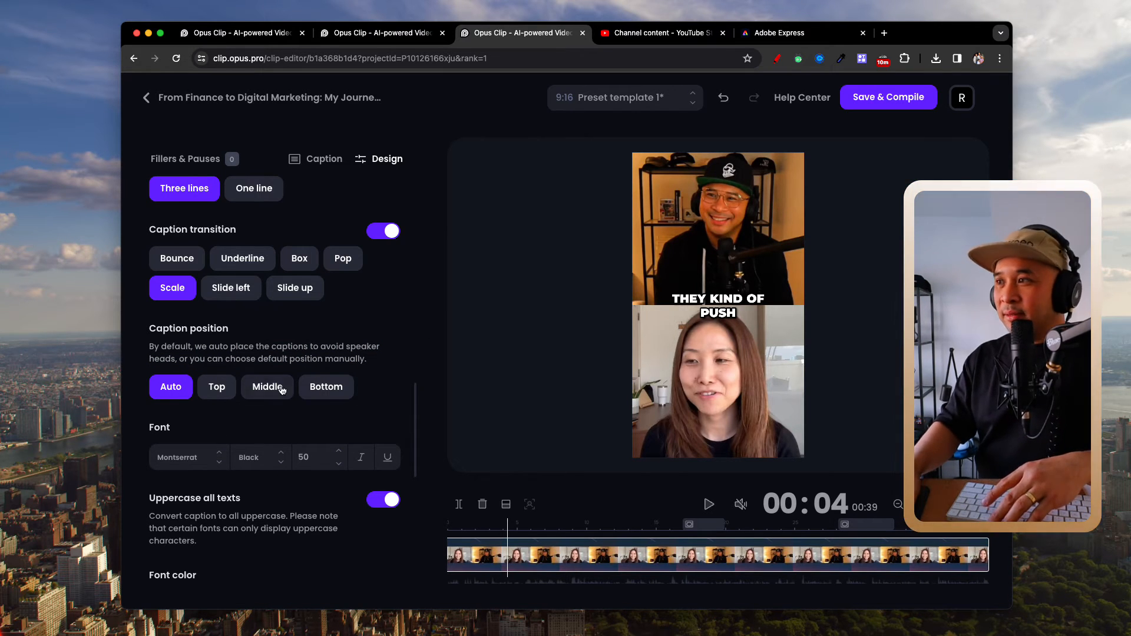
Try the Top, Middle and Bottom caption positions on the paused clip, and return the position to Auto
left_click(216, 389)
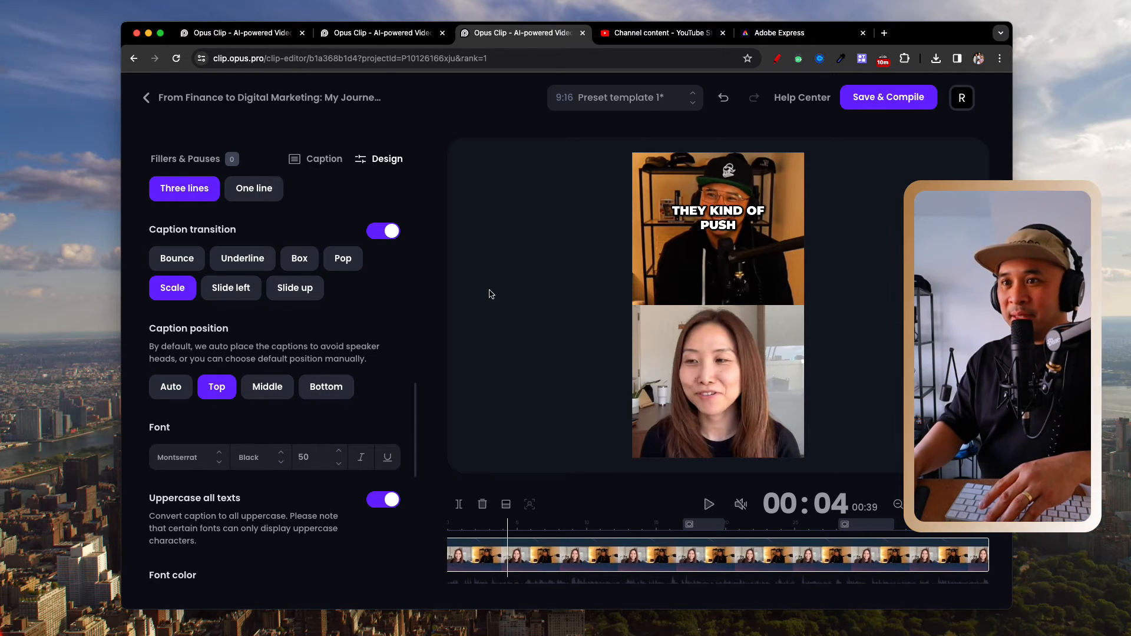
left_click(268, 390)
left_click(329, 387)
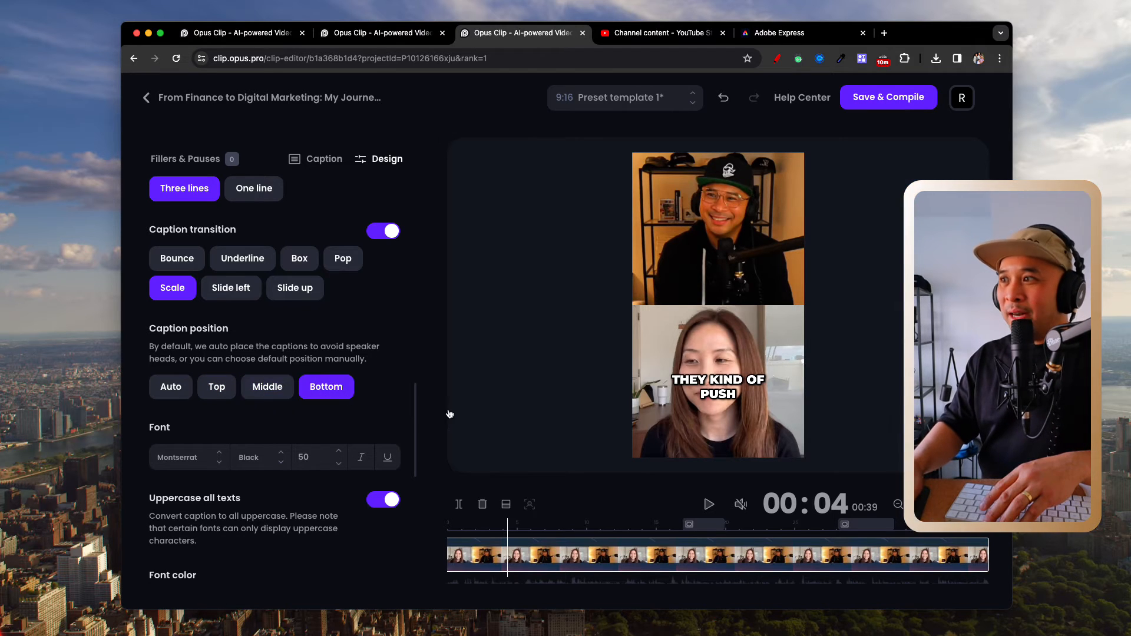
left_click(184, 392)
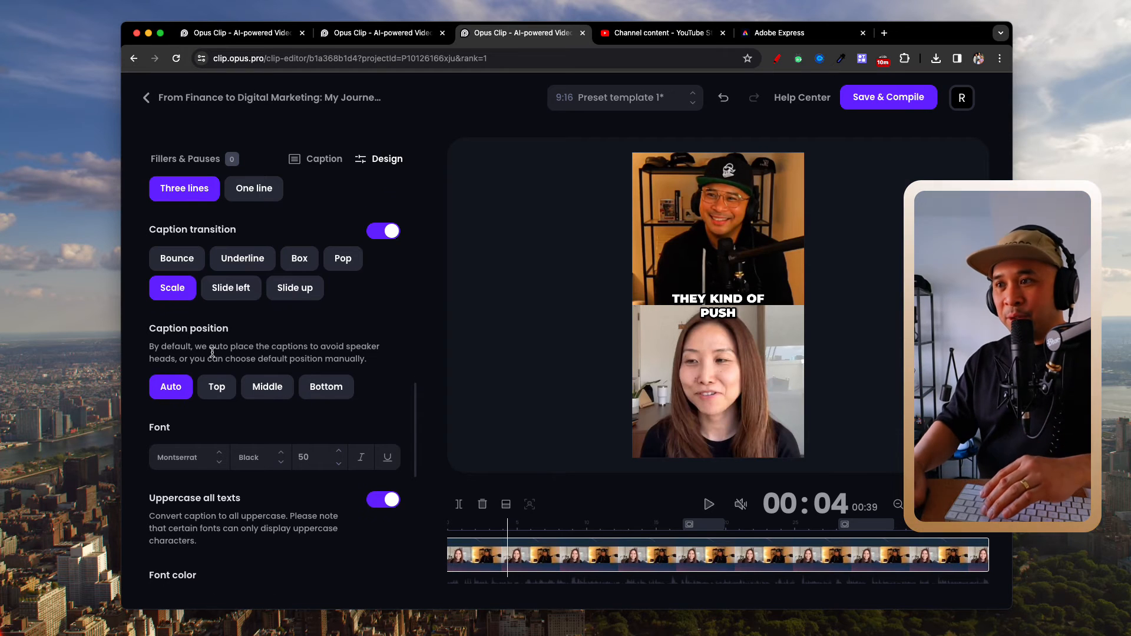
Set the caption font size to 70
scroll(213, 353, "down", 3)
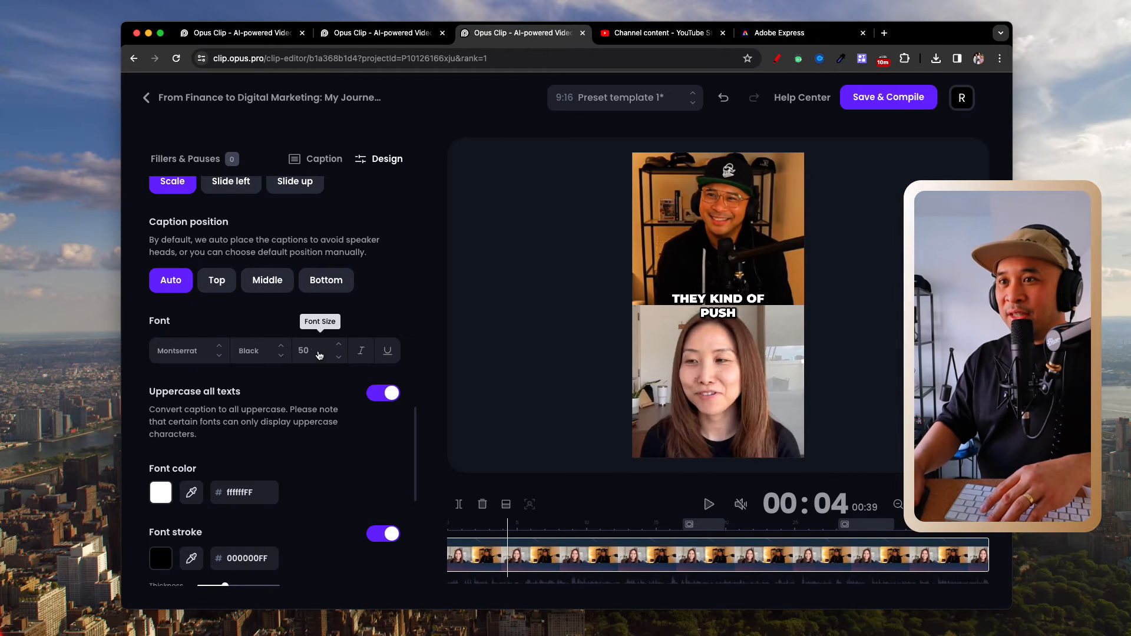
left_click(338, 347)
left_click(337, 346)
left_click(337, 346)
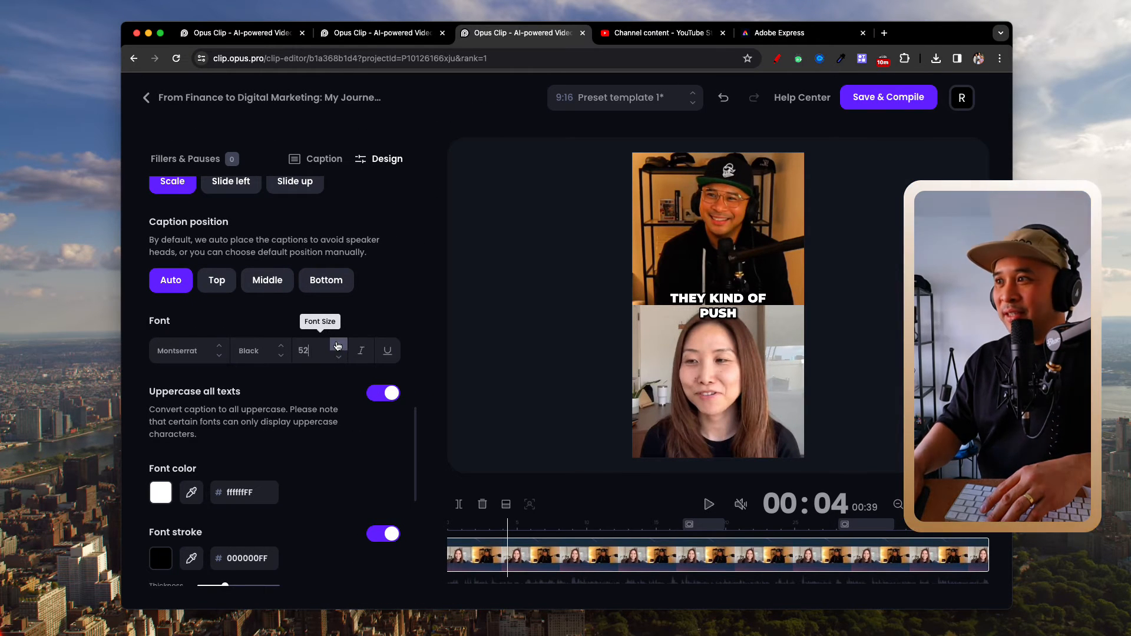
left_click(337, 347)
double_click(302, 354)
type("70")
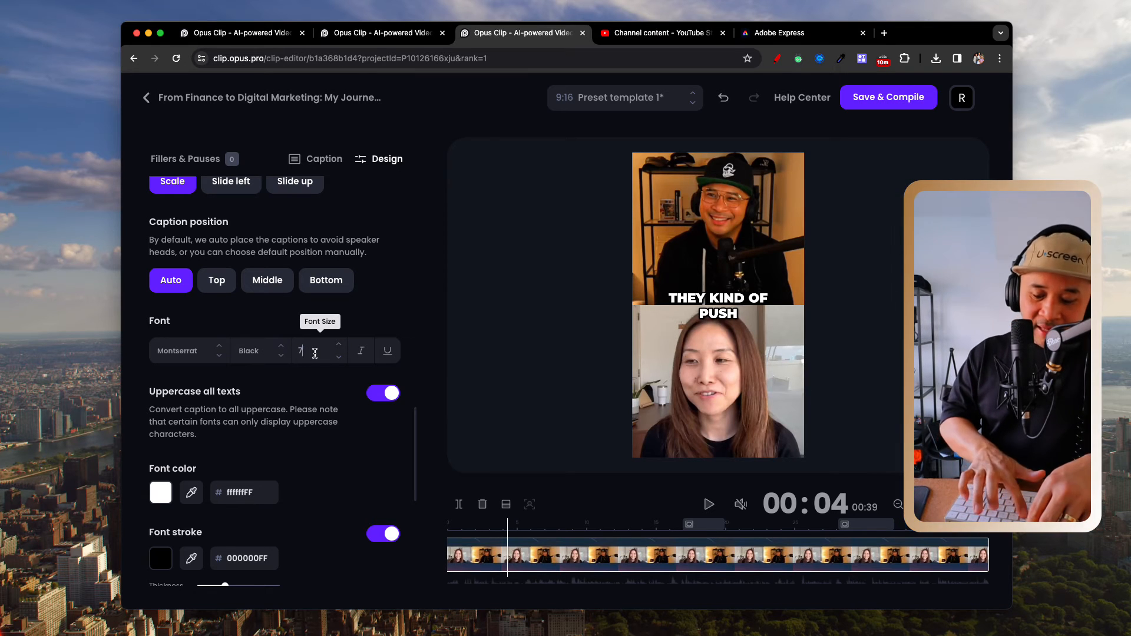
Try italic and underline on the caption text, and turn both off again
left_click(362, 352)
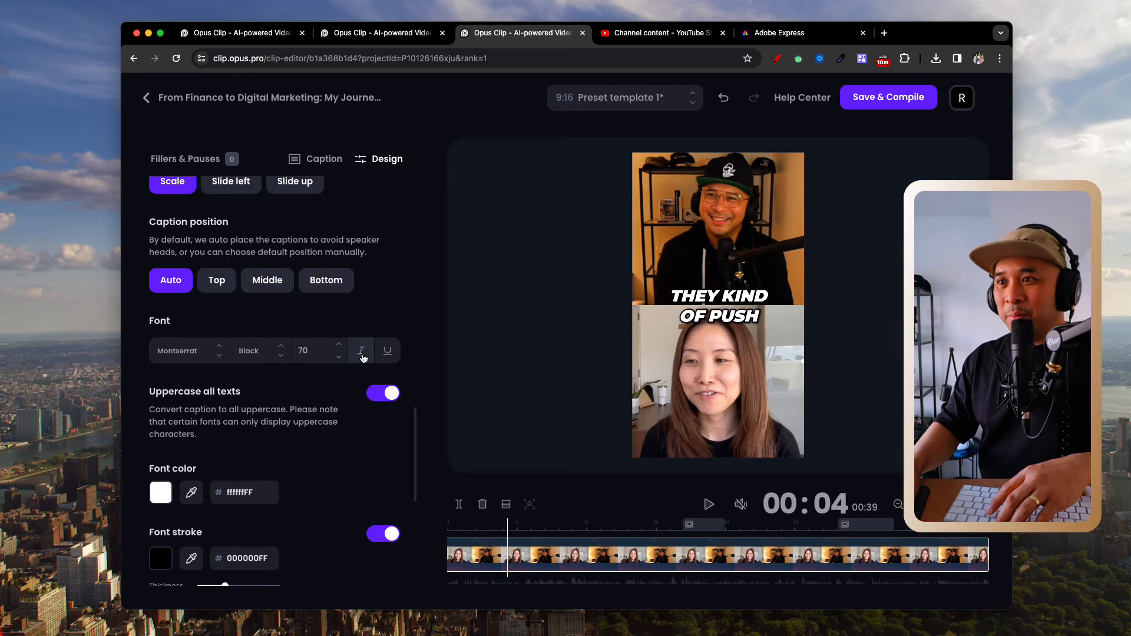
left_click(387, 352)
left_click(387, 352)
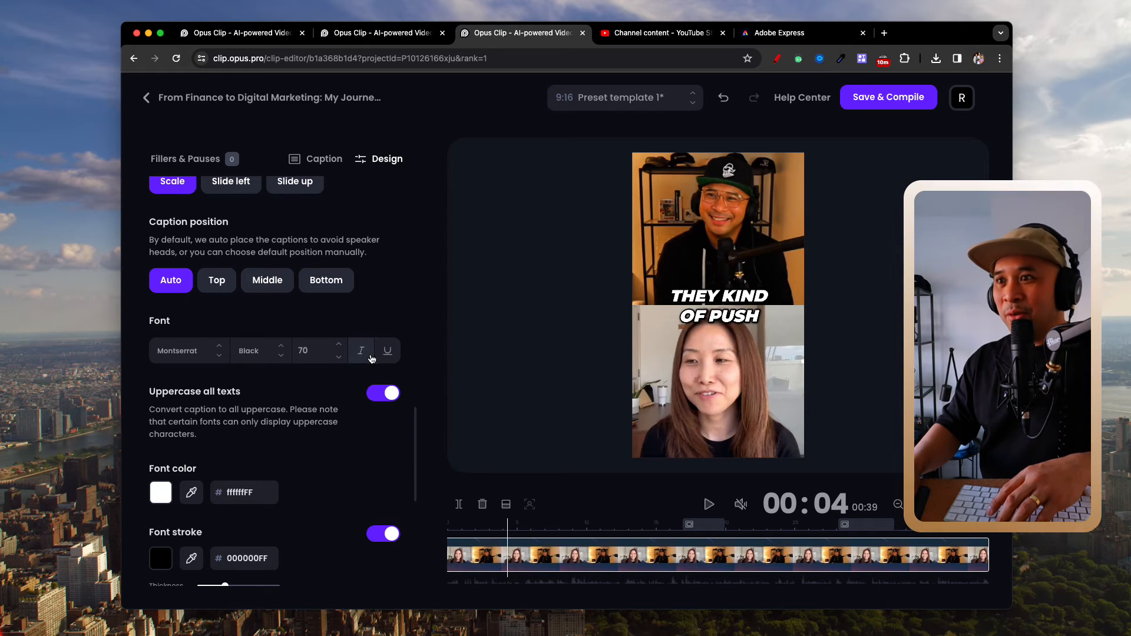
left_click(361, 352)
Try the SemiBold weight on the caption font, and set the weight to Bold
left_click(265, 355)
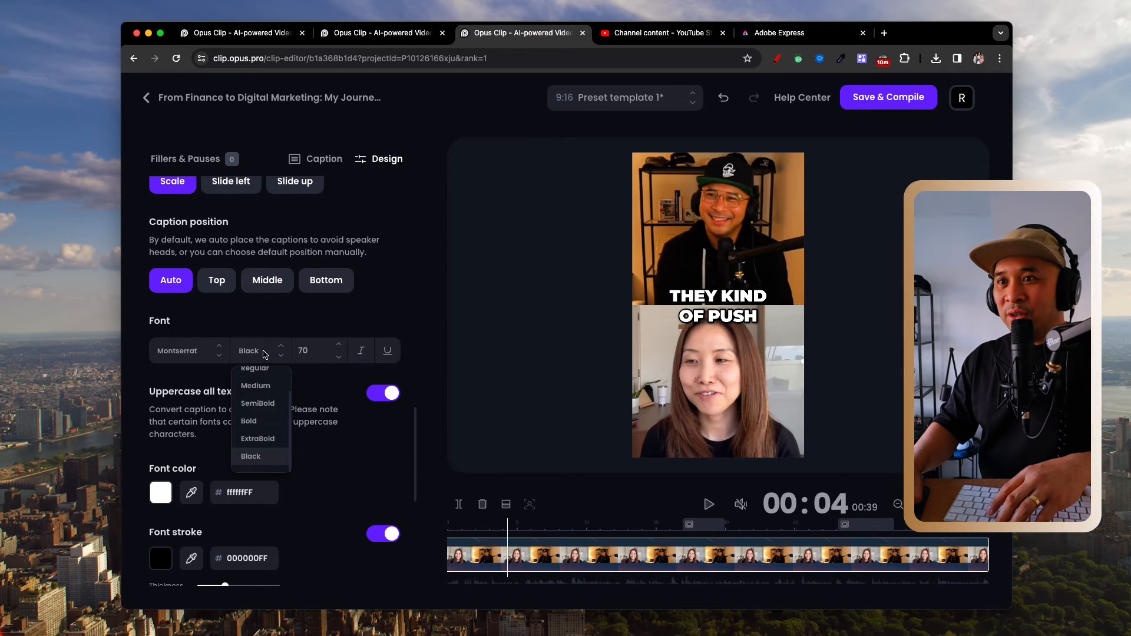
left_click(260, 406)
left_click(257, 350)
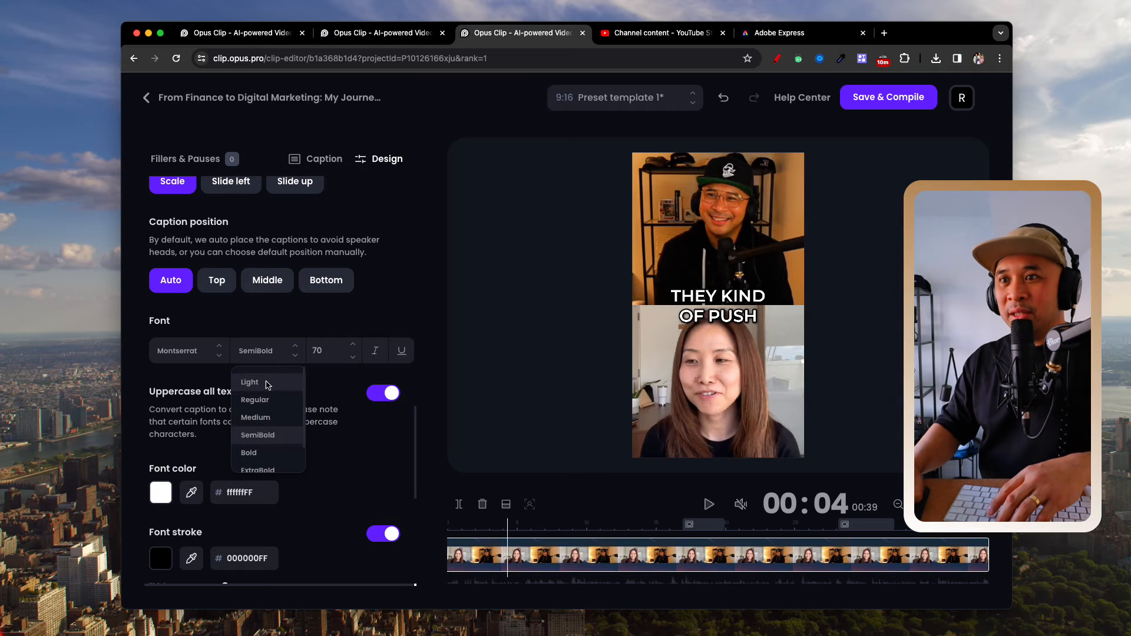
left_click(261, 454)
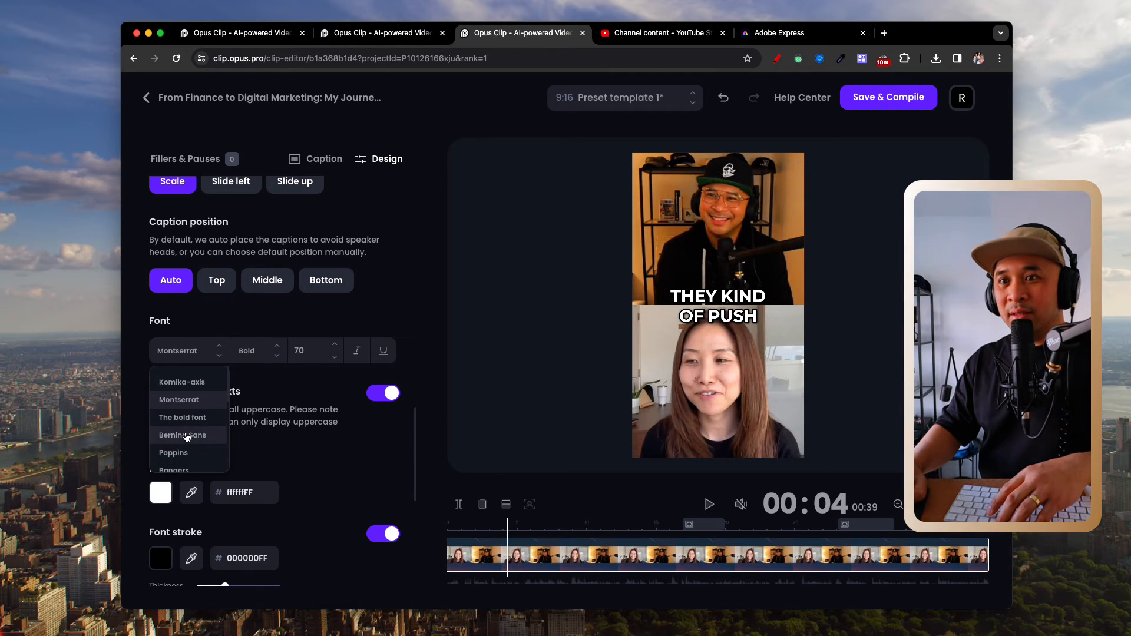
Try the Poppins and Koulen fonts on the caption, and return the font to Montserrat
left_click(187, 454)
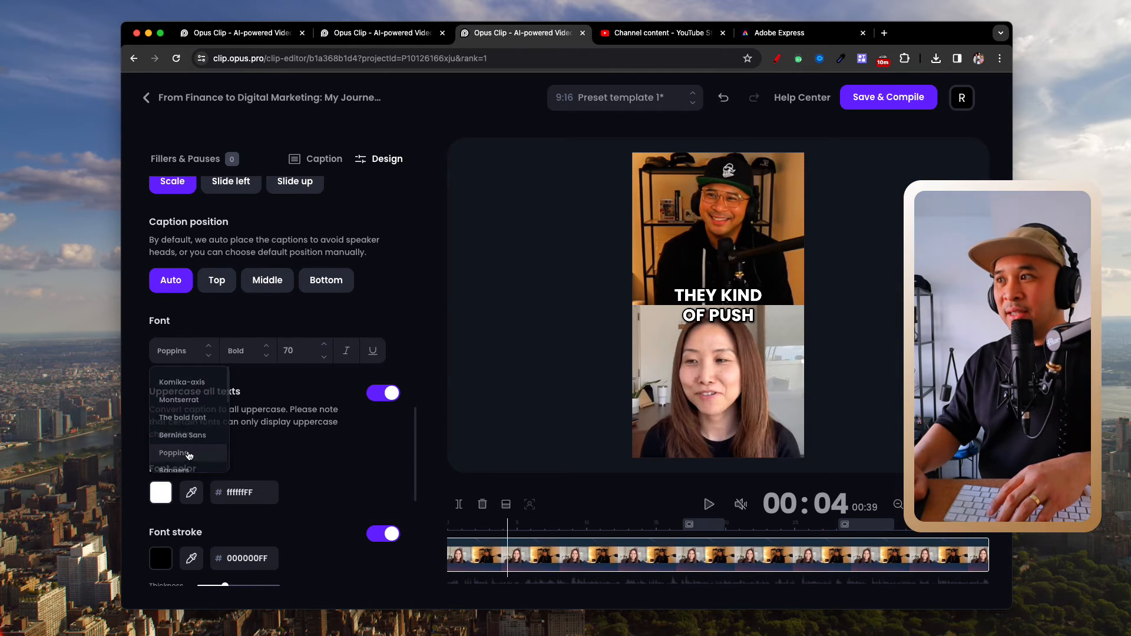
left_click(177, 352)
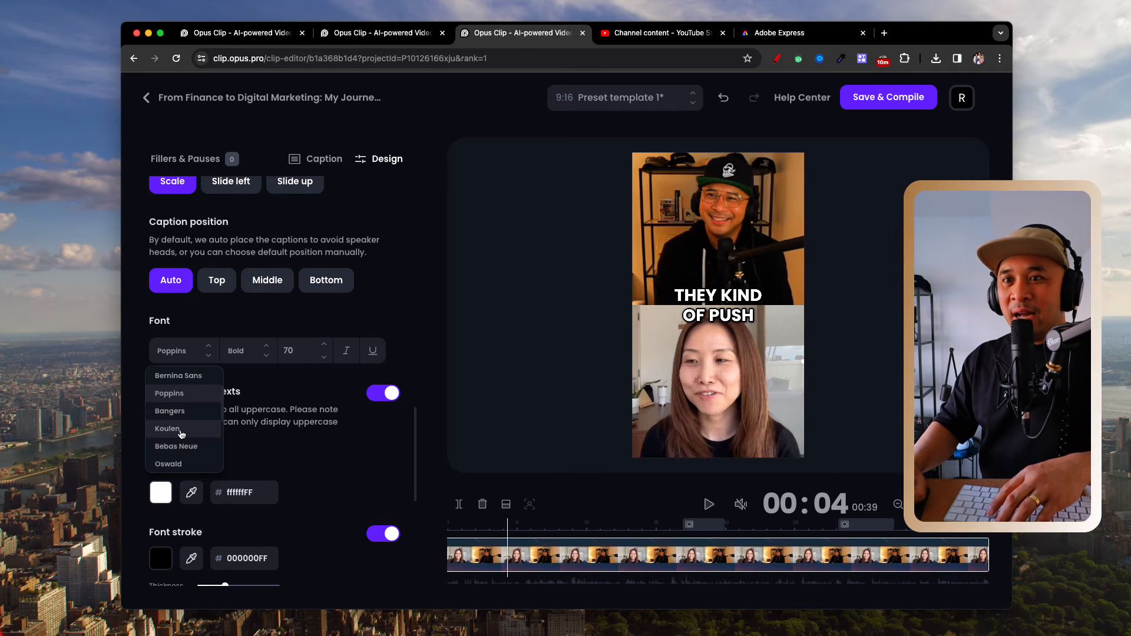
left_click(180, 430)
left_click(184, 350)
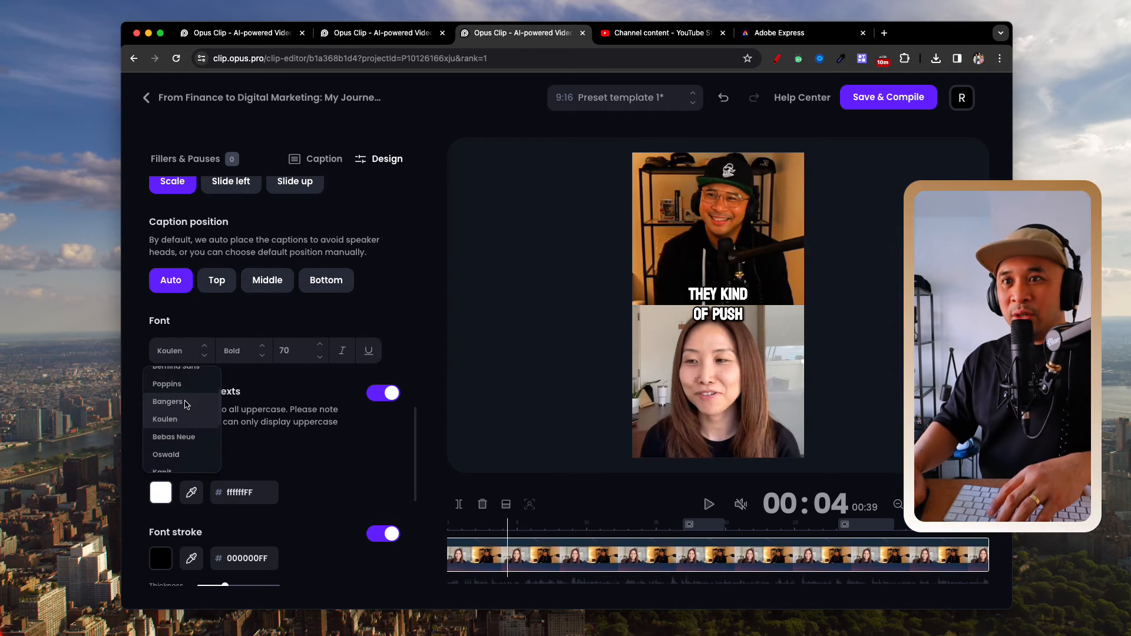
scroll(180, 401, "up", 3)
left_click(177, 405)
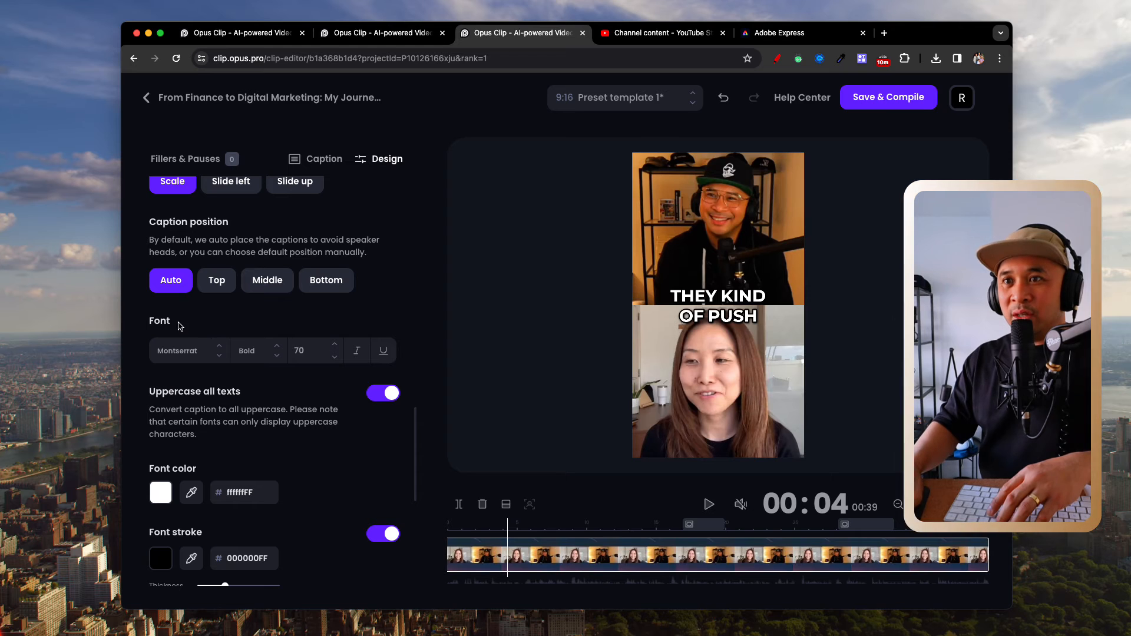
Examine the caption's font family, weight, size and text style settings up close, and look through the available weights
scroll(180, 326, "up", 10)
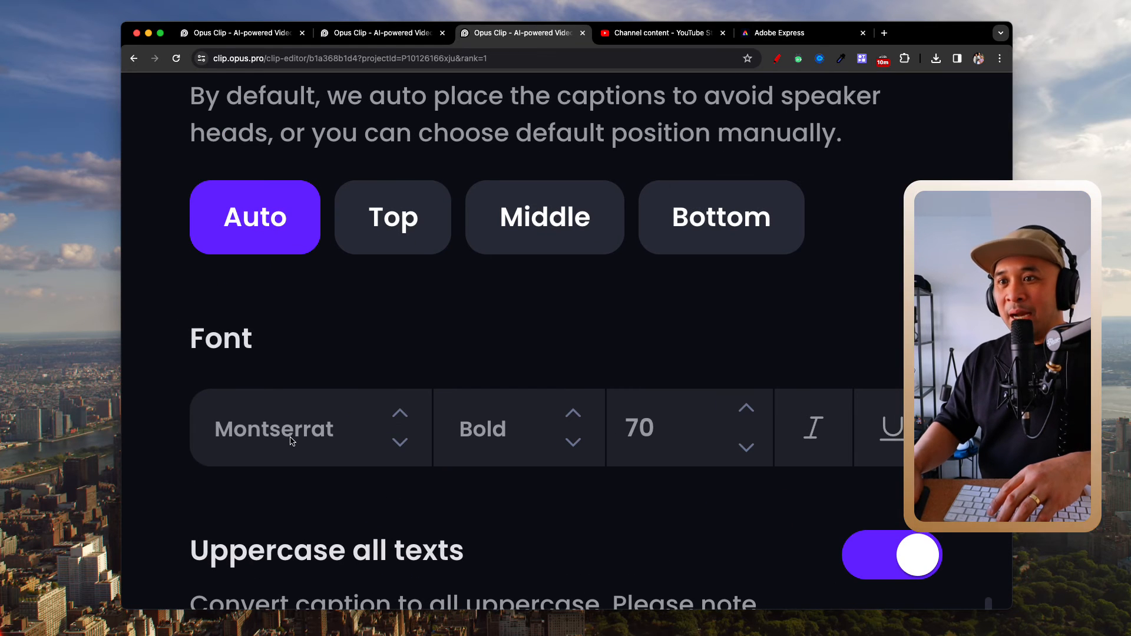
scroll(289, 437, "right", 10)
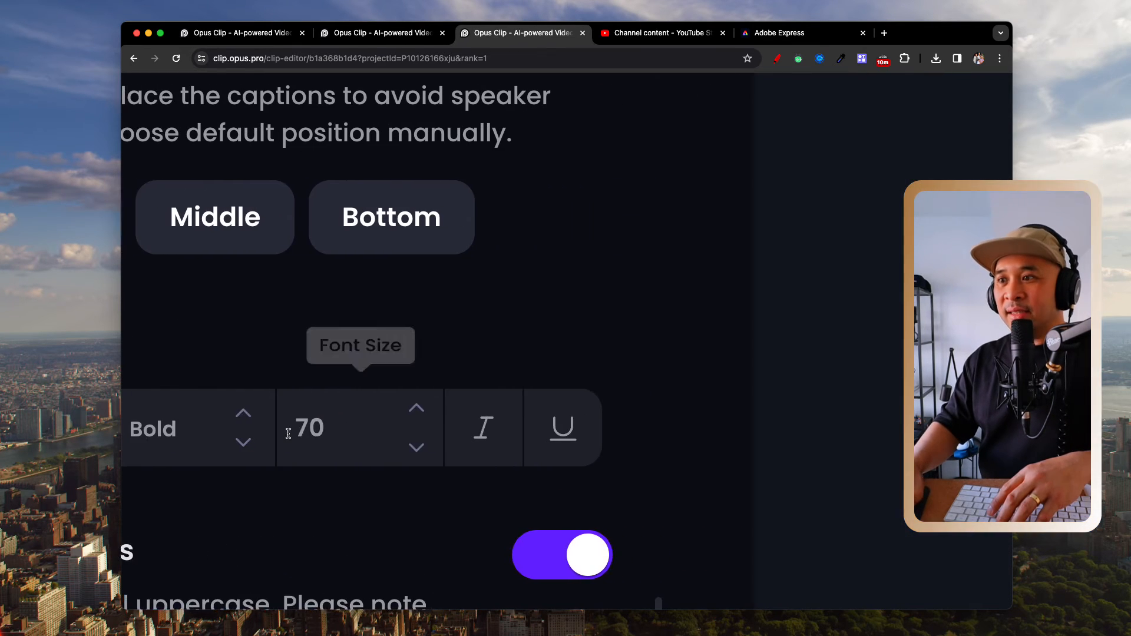
scroll(290, 436, "left", 5)
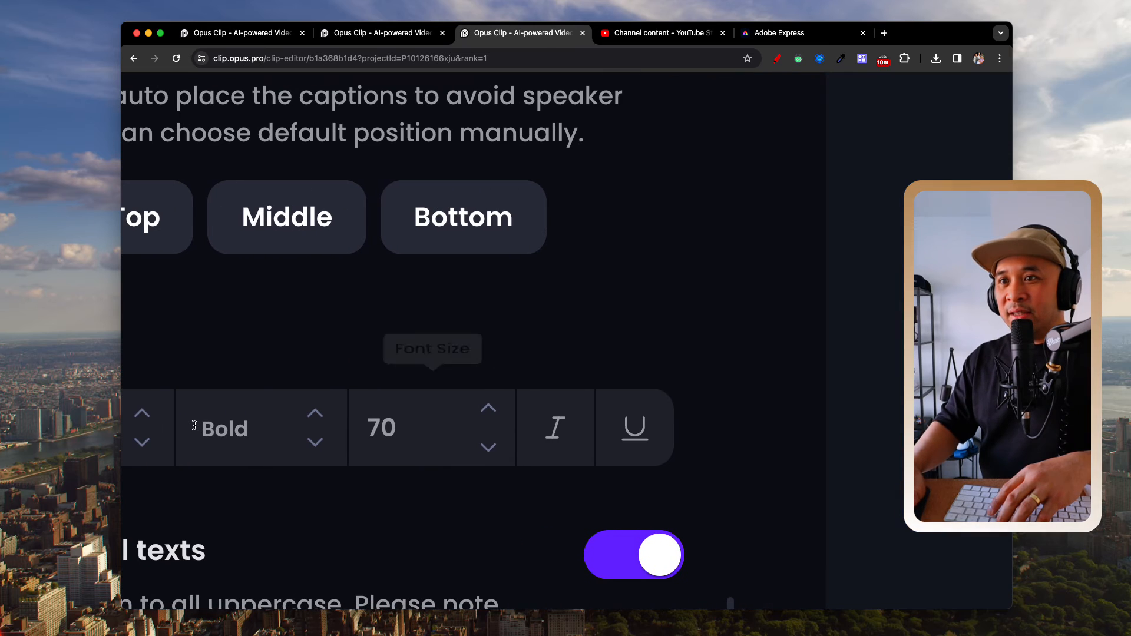
scroll(234, 429, "left", 4)
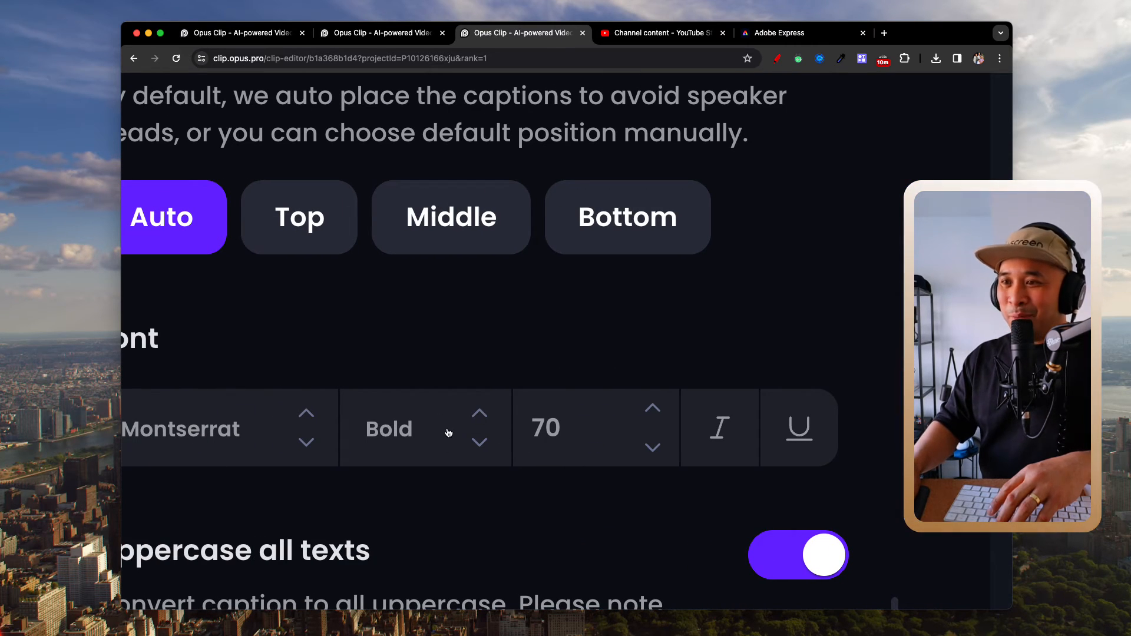
scroll(448, 433, "up", 10)
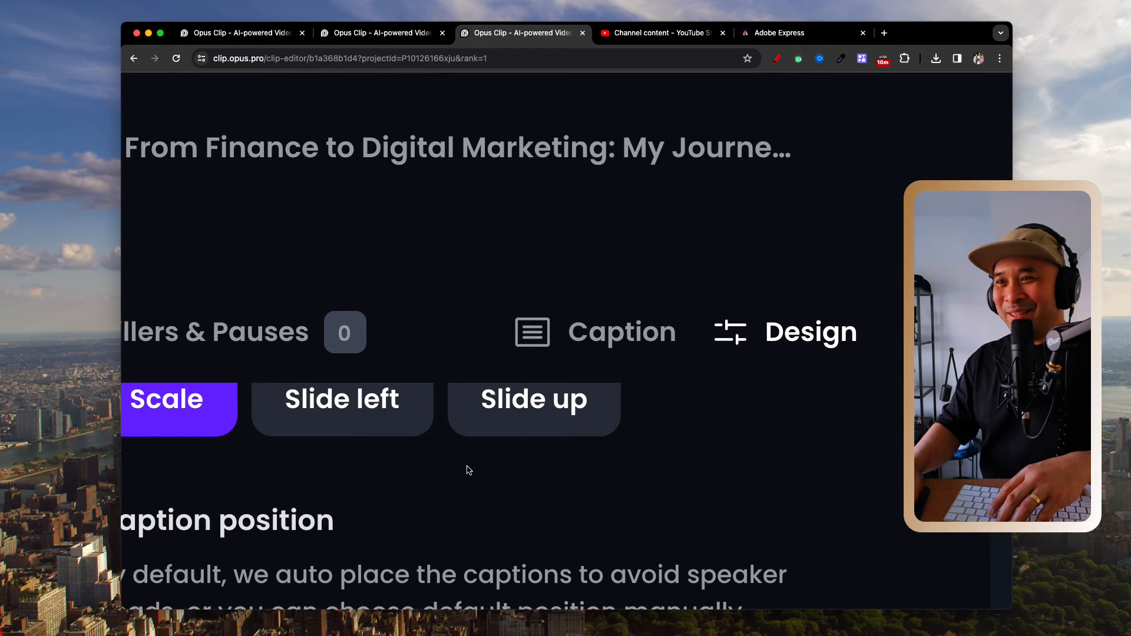
scroll(439, 489, "down", 5)
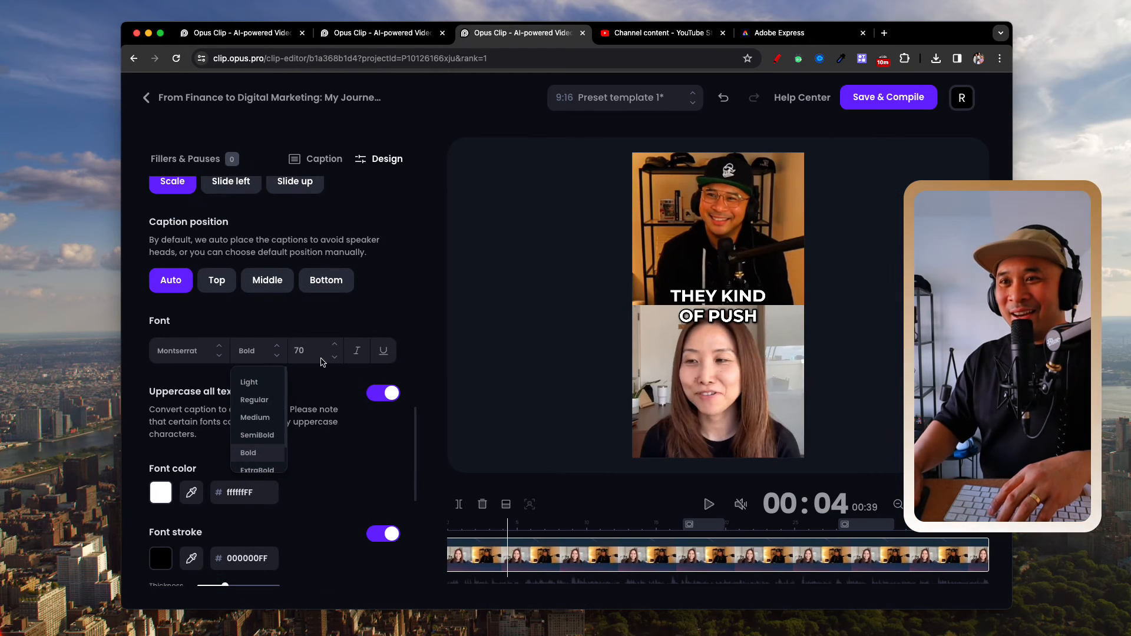
left_click(335, 434)
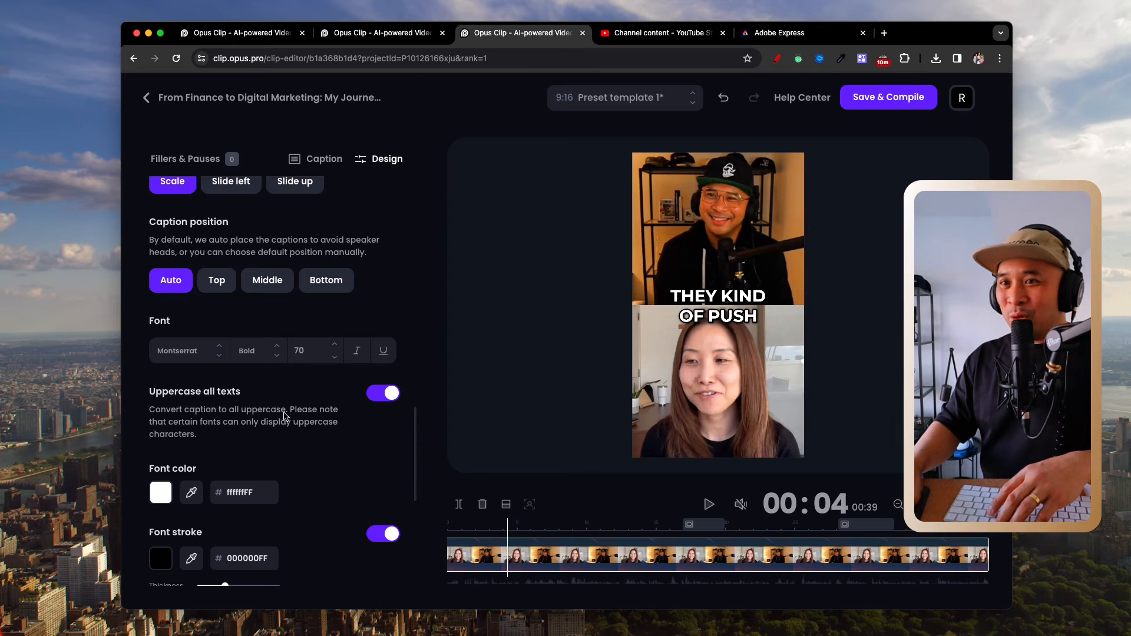
Try the caption without uppercase conversion, and turn Uppercase all texts back on
scroll(285, 415, "down", 2)
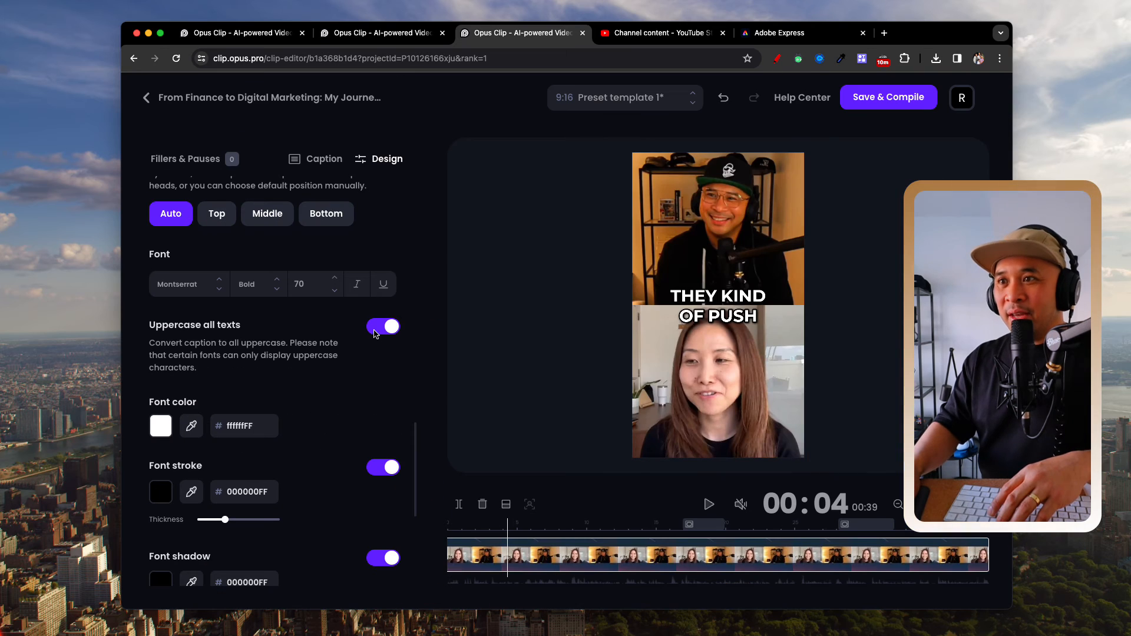
left_click(375, 330)
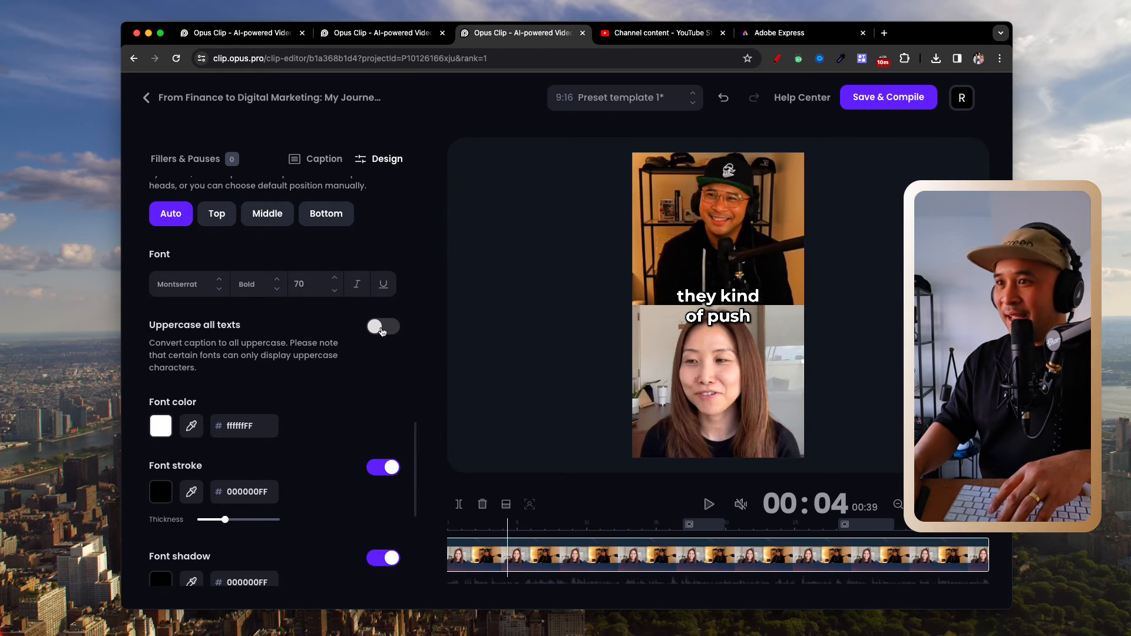
left_click(382, 331)
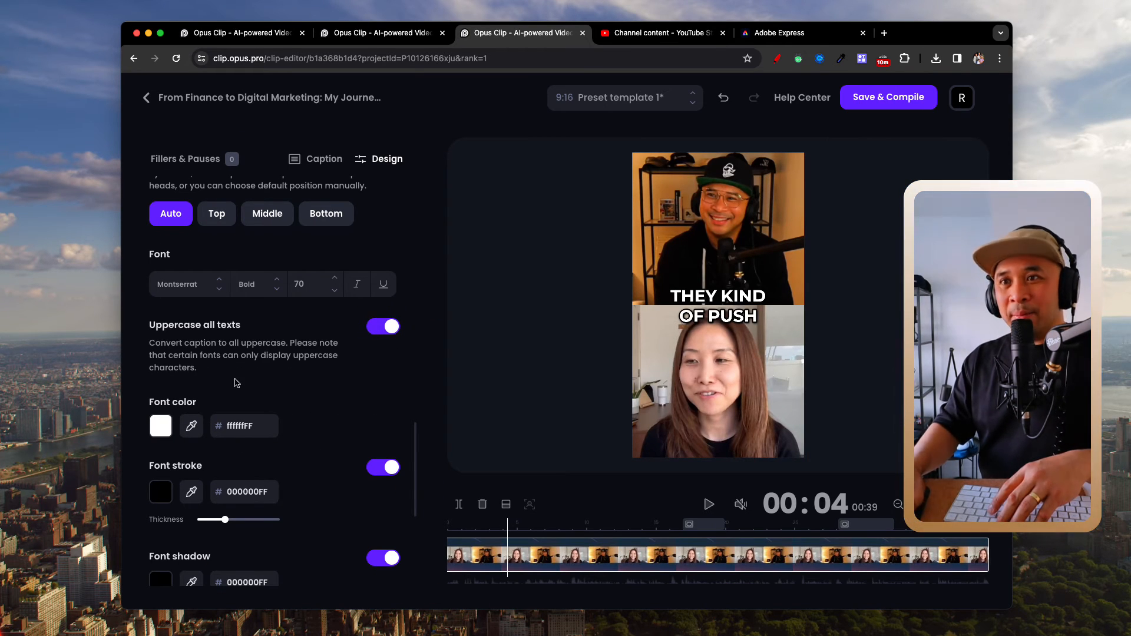
Change the caption font color to bright green (28EF07FF)
scroll(236, 383, "down", 4)
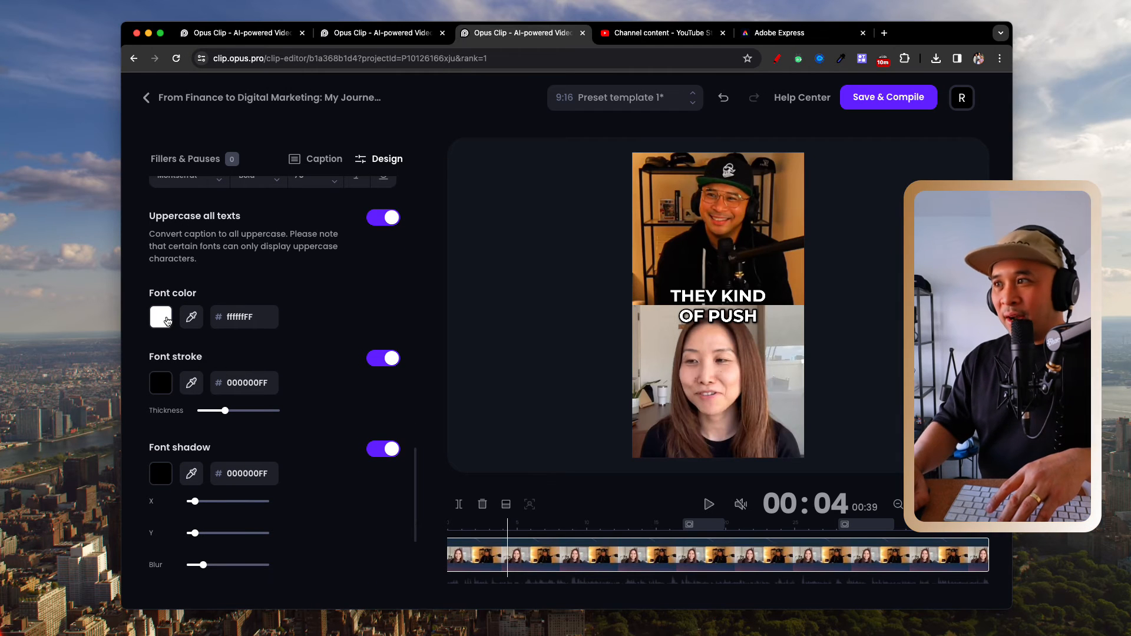
left_click(167, 321)
left_click(185, 284)
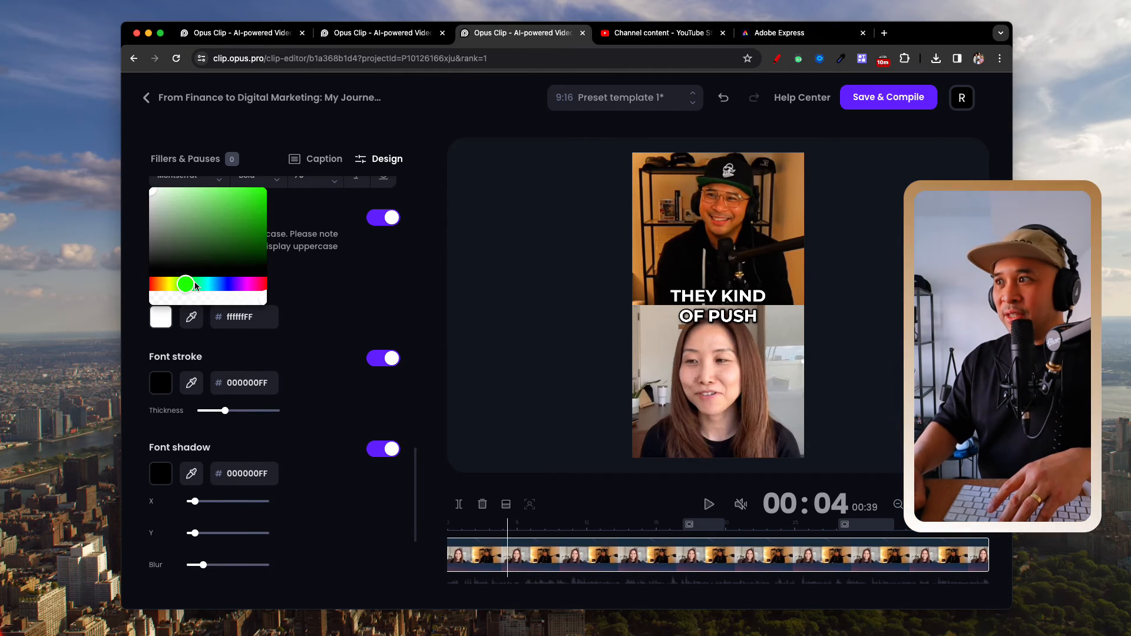
left_click(199, 244)
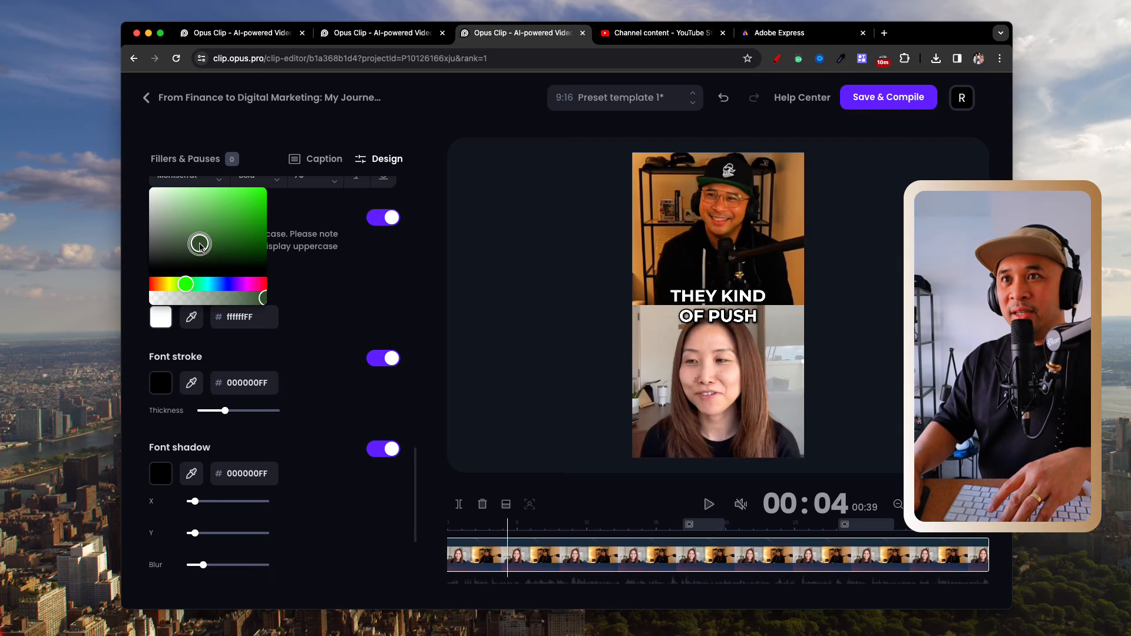
left_click(242, 216)
left_click(262, 195)
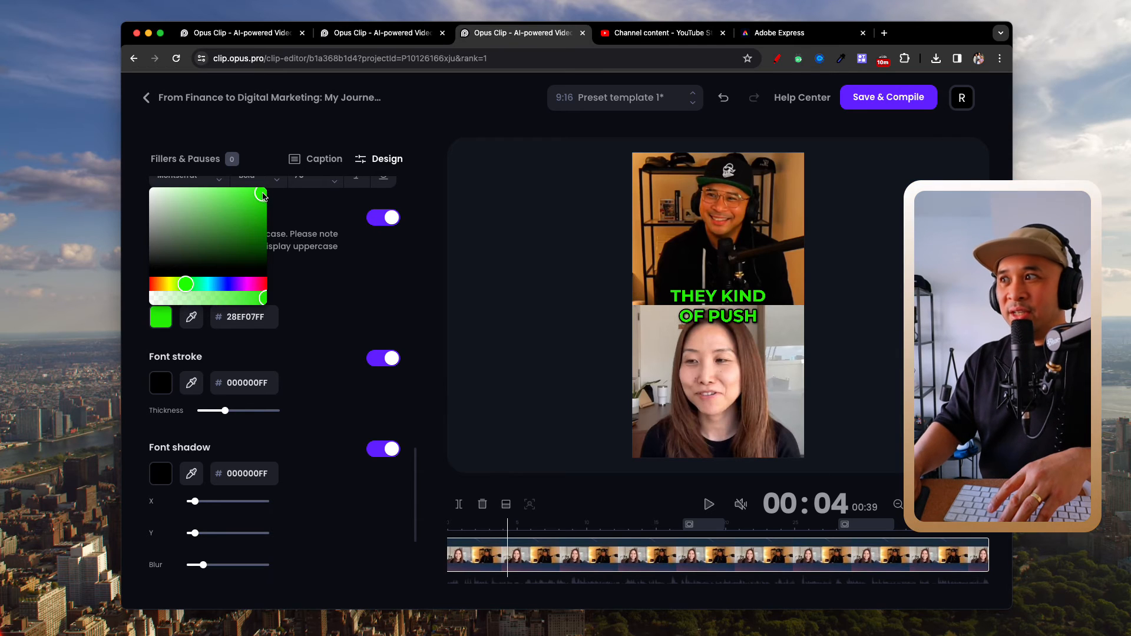
left_click(340, 297)
Change the caption's font stroke color to a very dark green (192108FF)
left_click(162, 388)
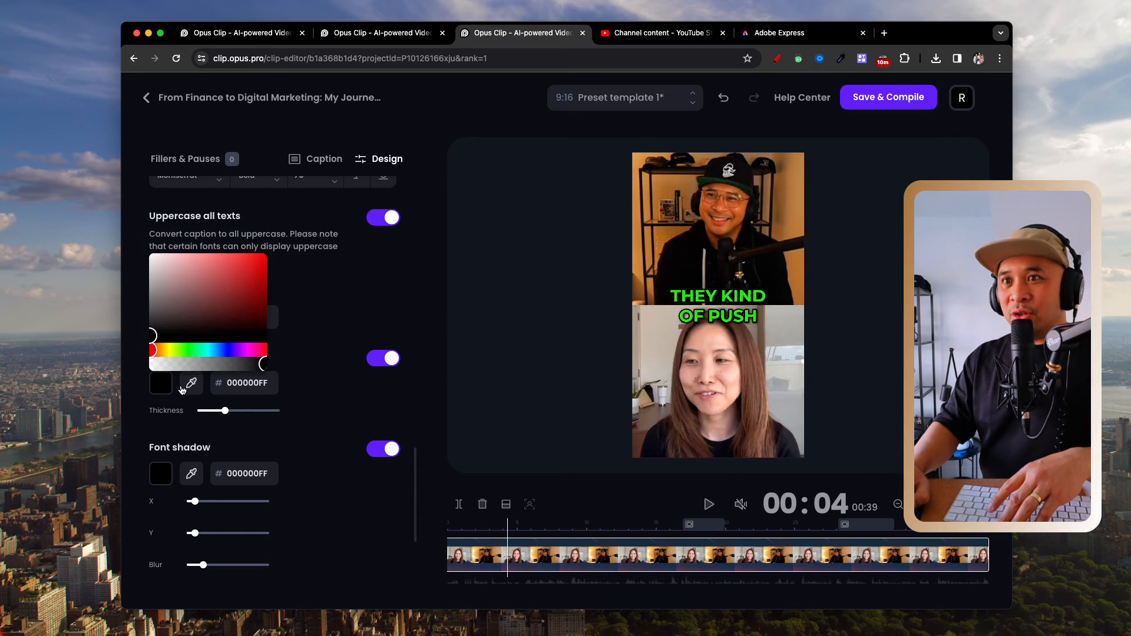
left_click(174, 351)
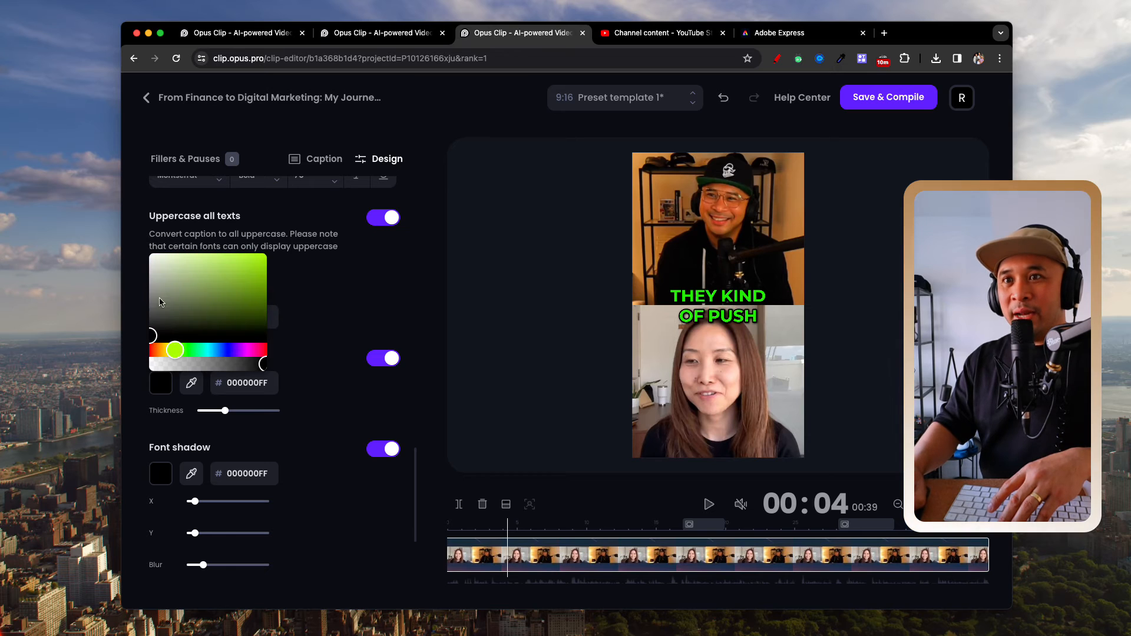
left_click(152, 258)
left_click(239, 325)
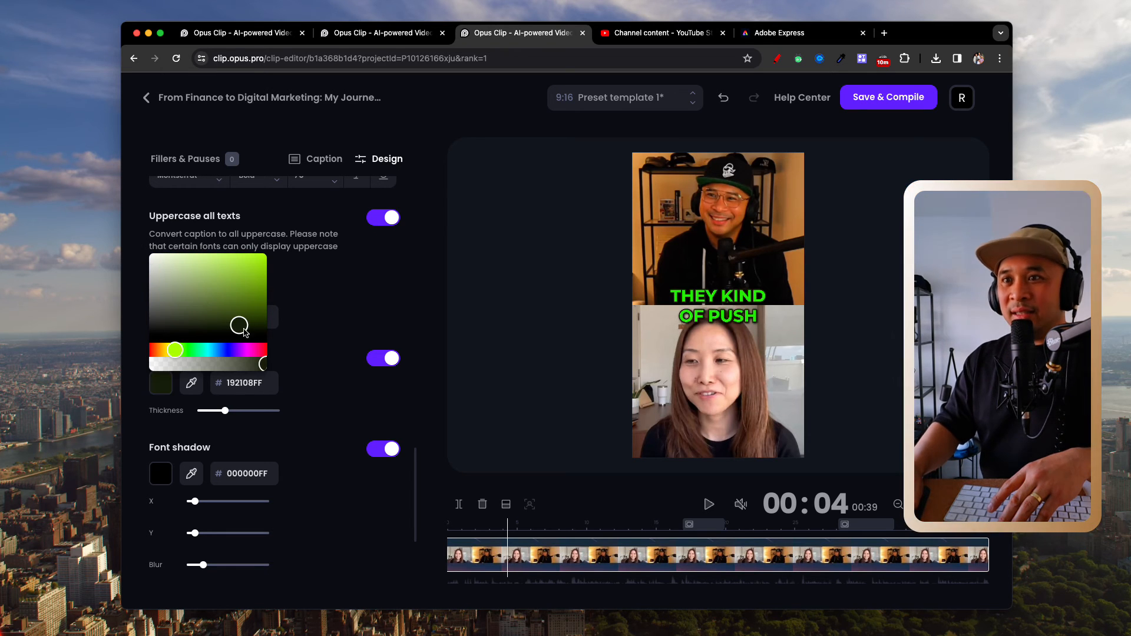
left_click(296, 366)
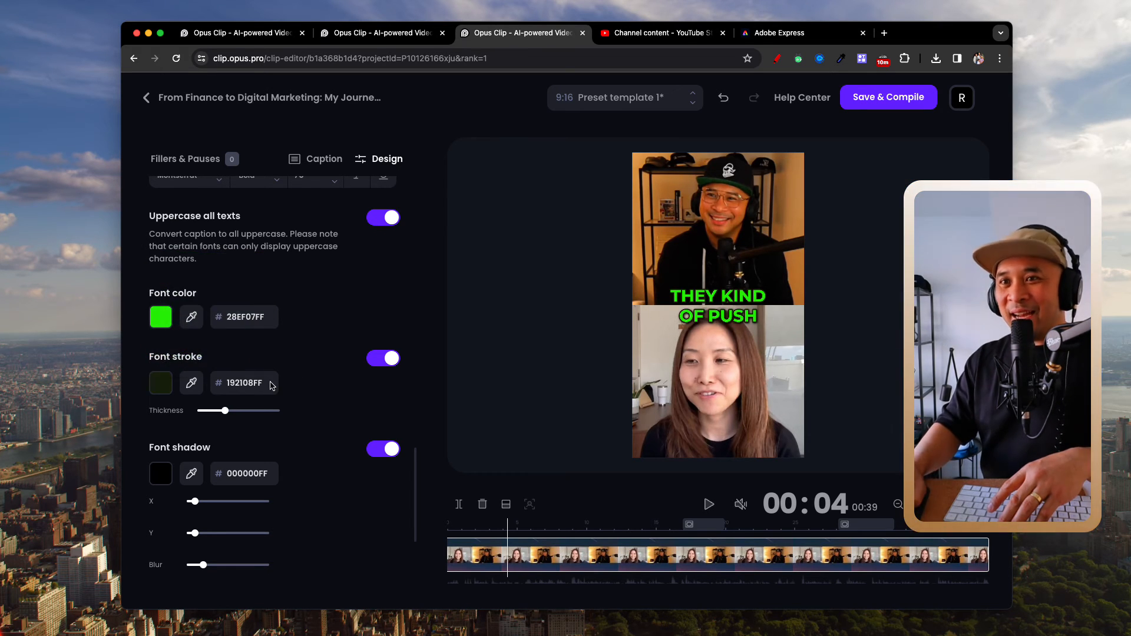
Try a green hue for the caption's font shadow color, and close the color picker
scroll(234, 403, "down", 3)
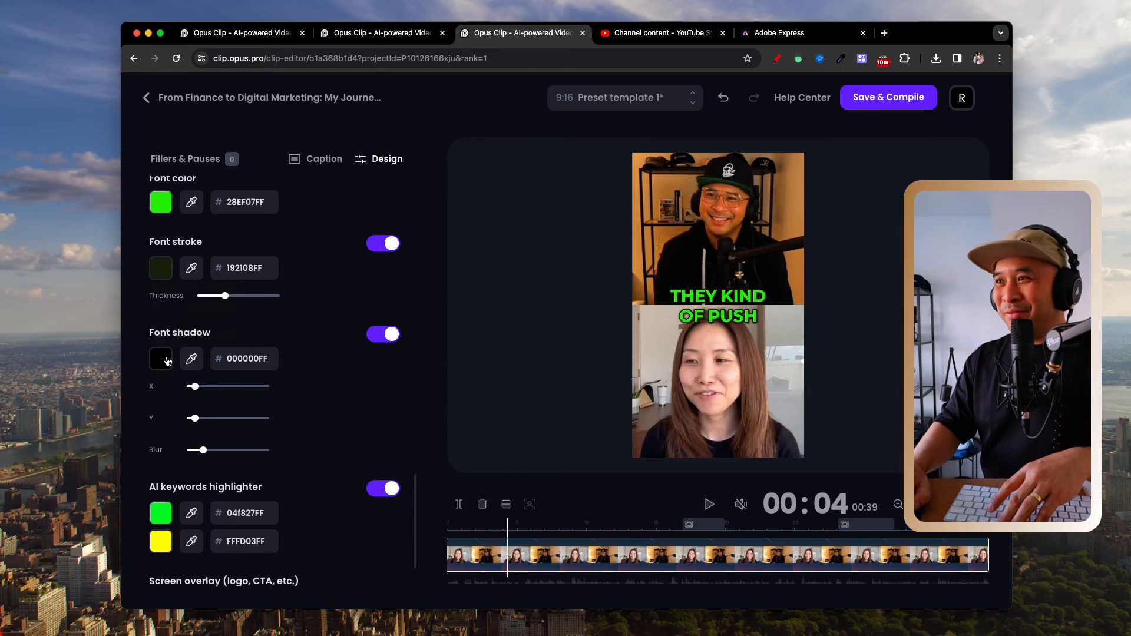
left_click(168, 362)
left_click(199, 326)
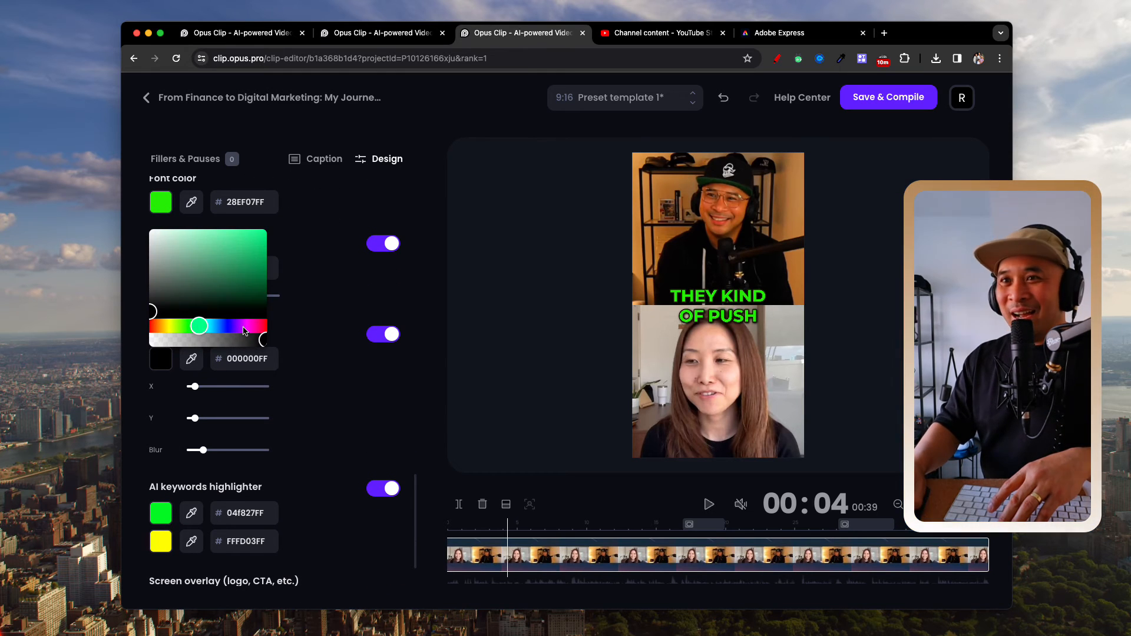
left_click(298, 330)
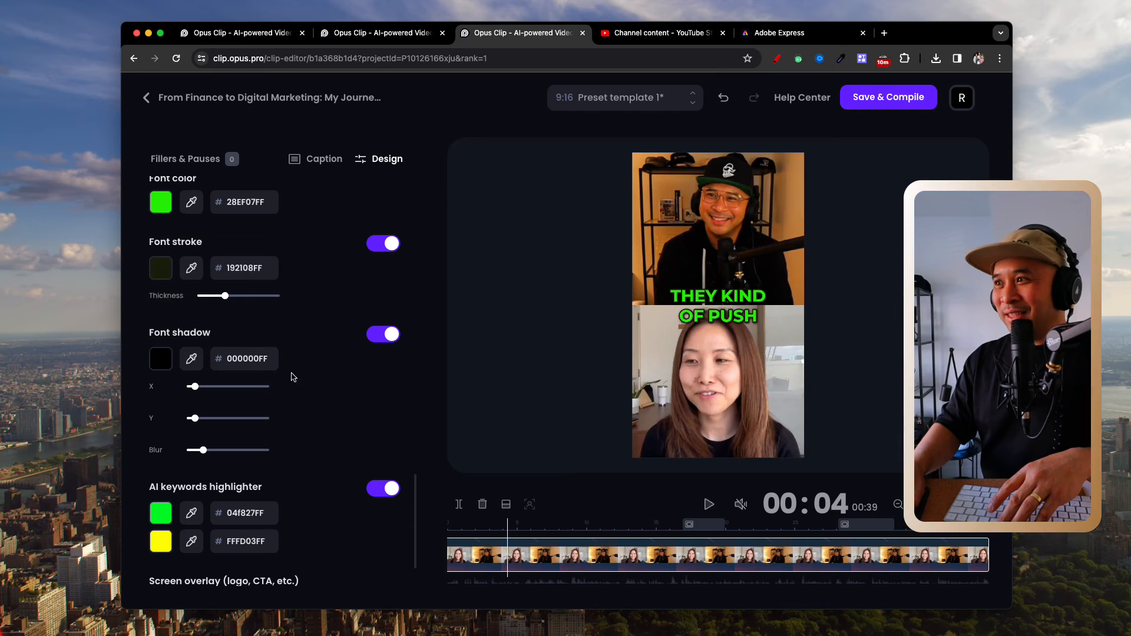
Compare the AI keywords highlighter colors with the highlighted words in the transcript, and preview the caption at "this day"
scroll(256, 380, "down", 3)
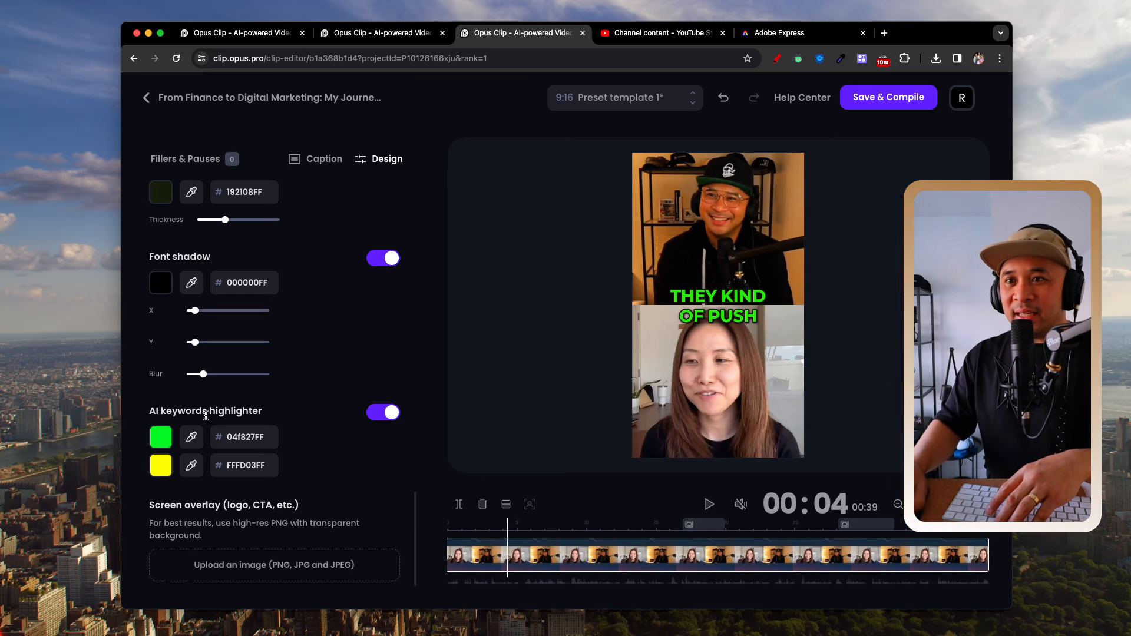
scroll(205, 412, "up", 9)
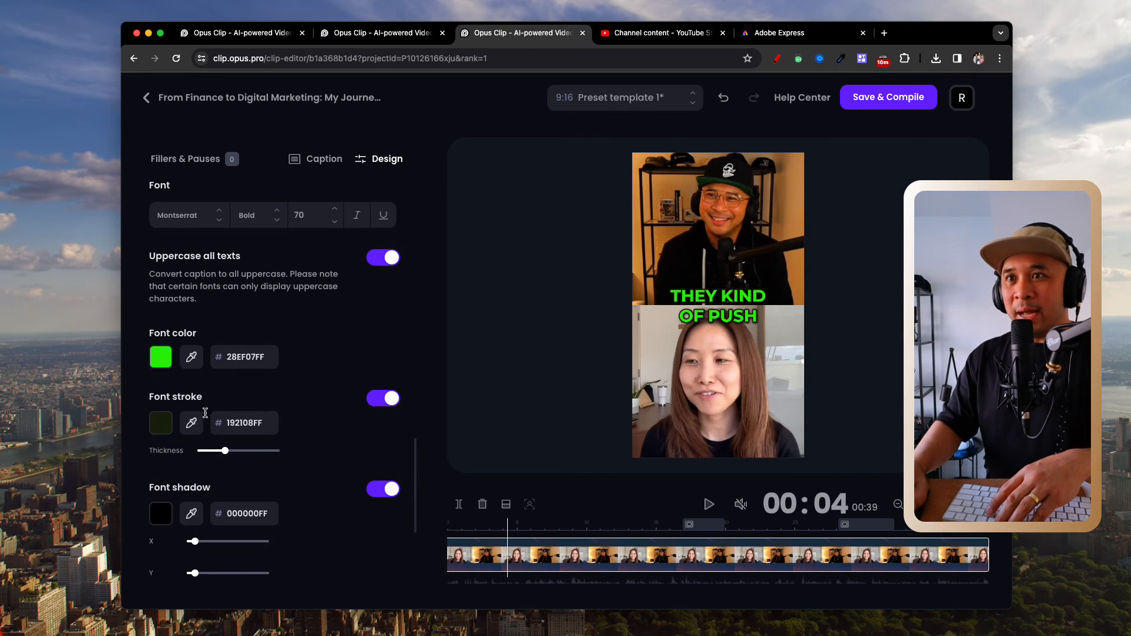
scroll(206, 416, "down", 9)
scroll(205, 413, "up", 20)
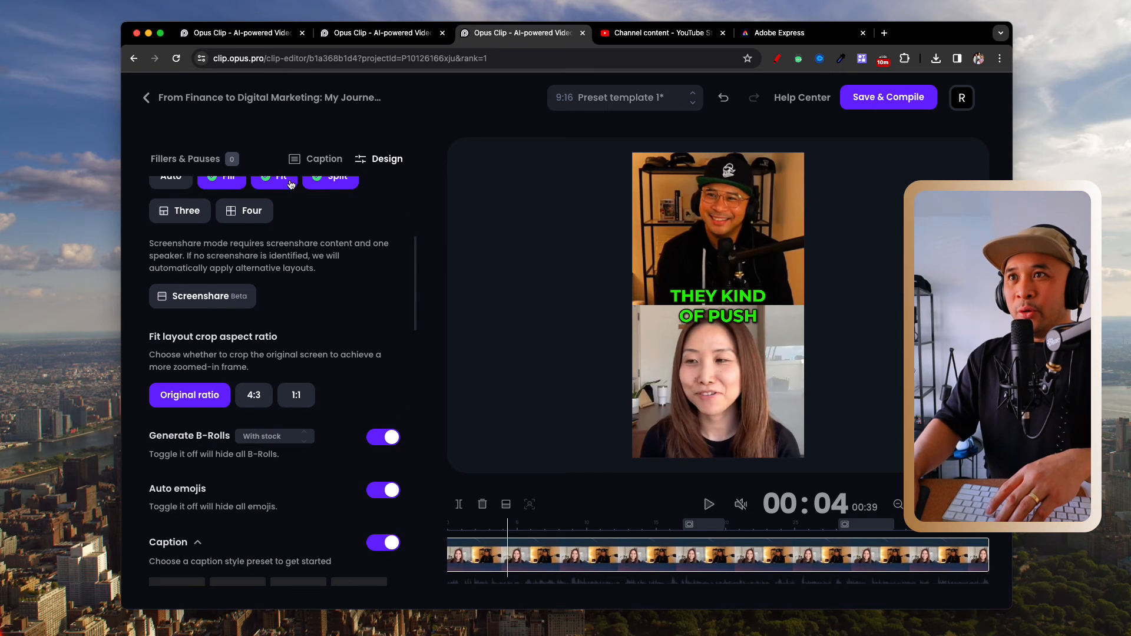
left_click(316, 158)
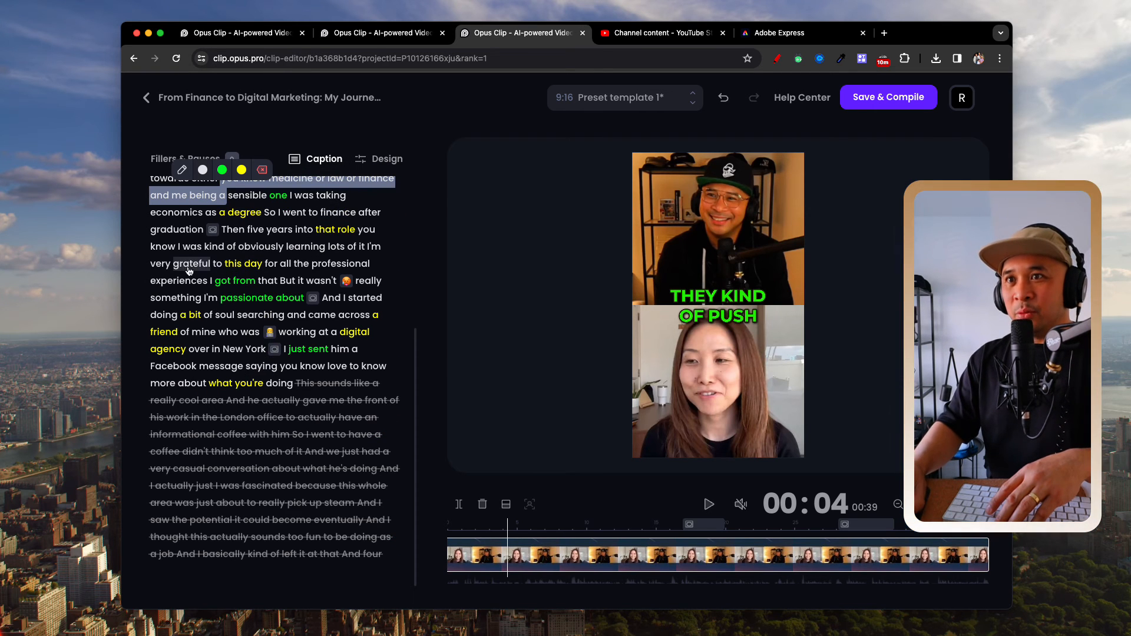
left_click(240, 270)
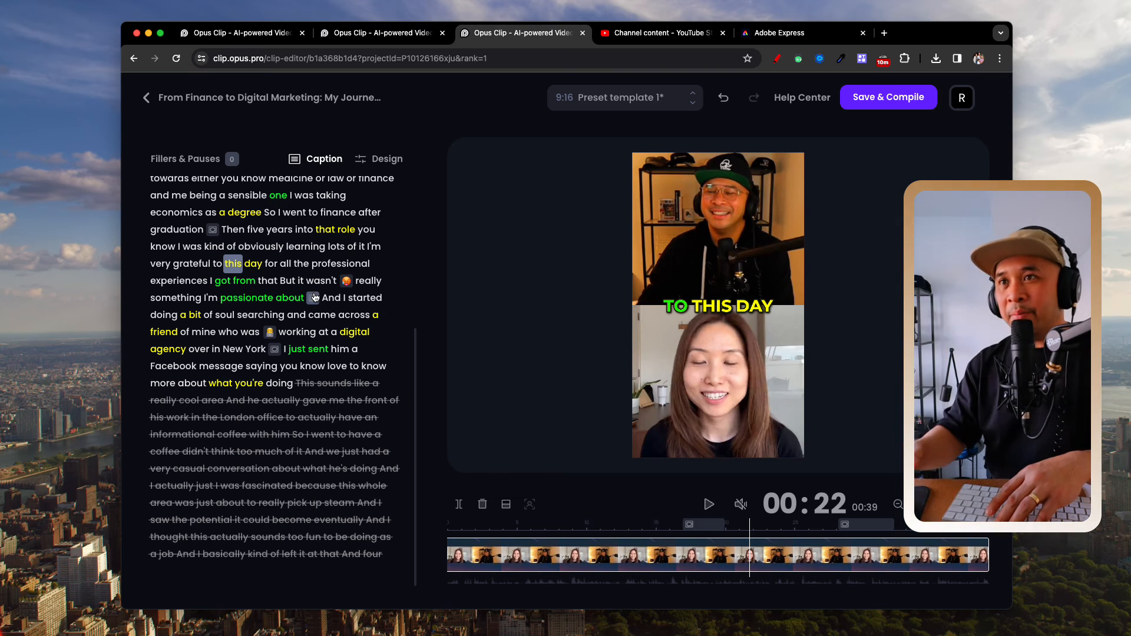
left_click(380, 159)
scroll(263, 346, "down", 3)
scroll(263, 346, "down", 15)
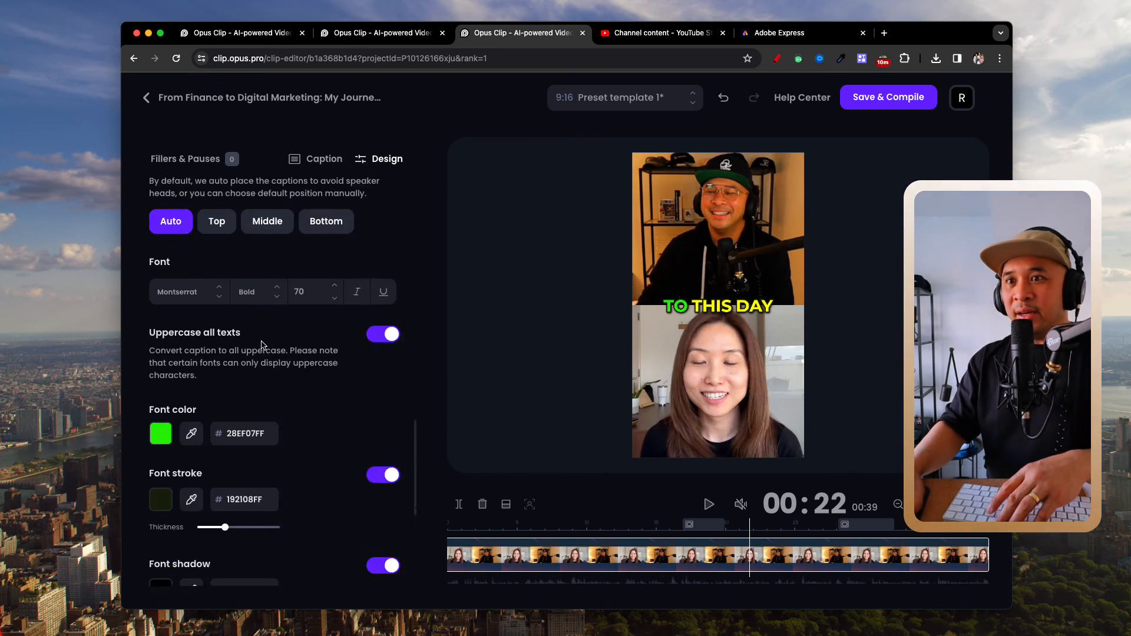
Highlight the word "searching" in green and the word "came" in yellow in the caption transcript
left_click(324, 159)
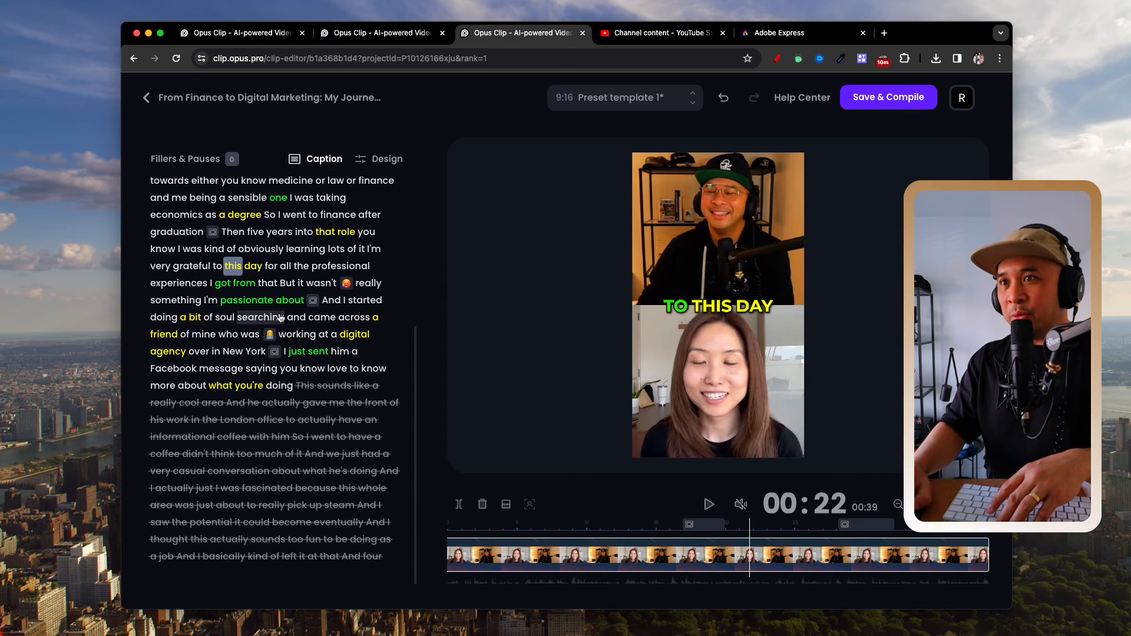
left_click_drag(248, 318, 278, 324)
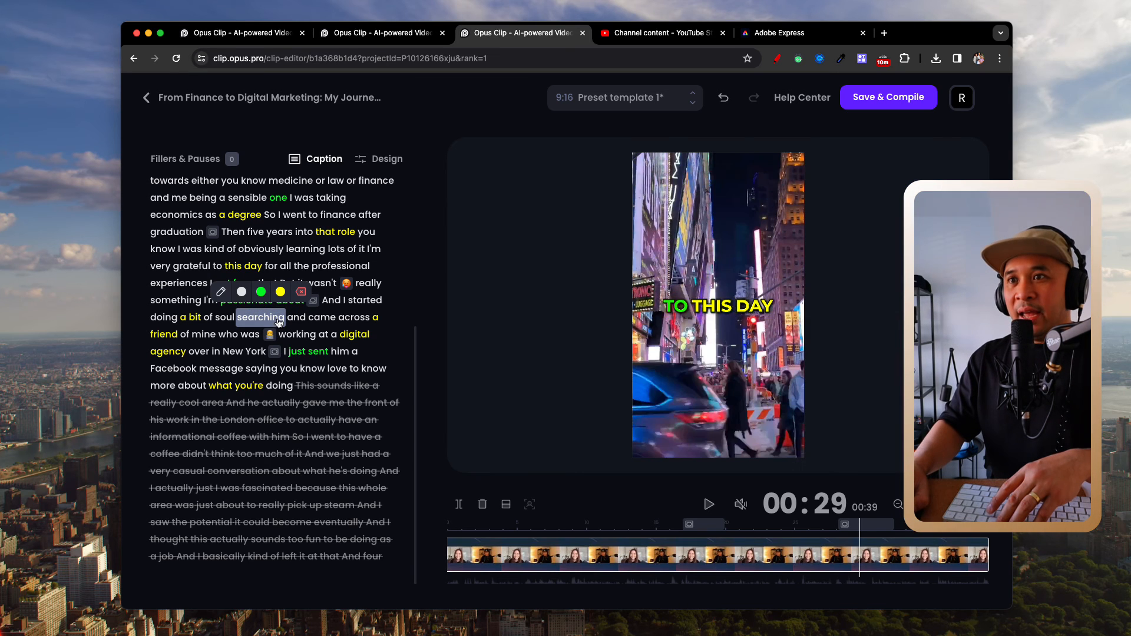
left_click(261, 293)
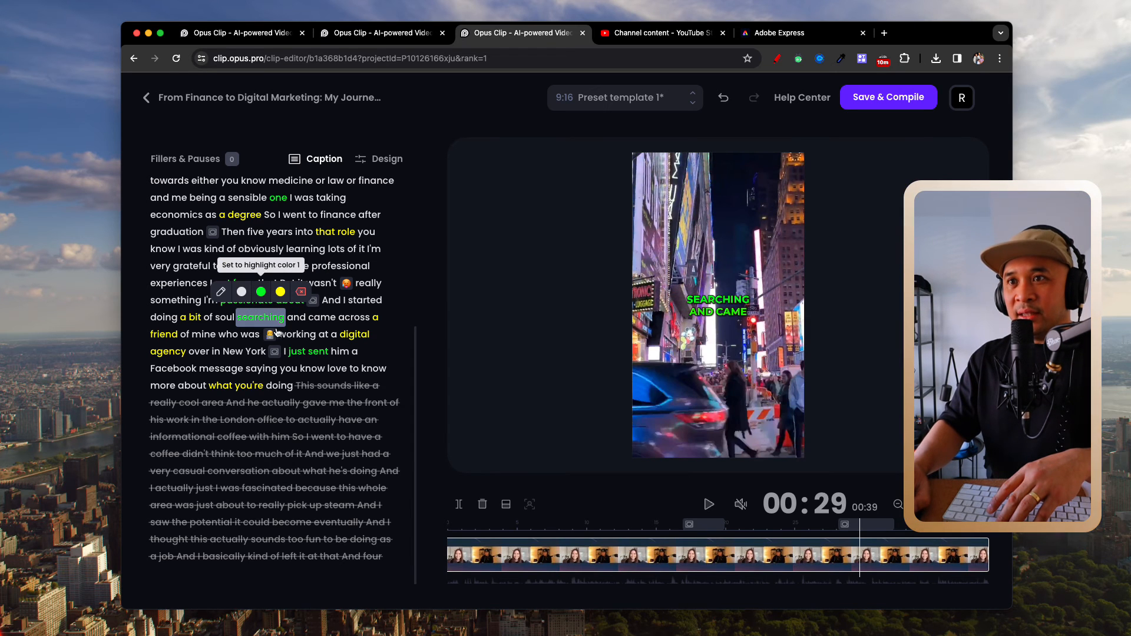
left_click(321, 319)
left_click(331, 291)
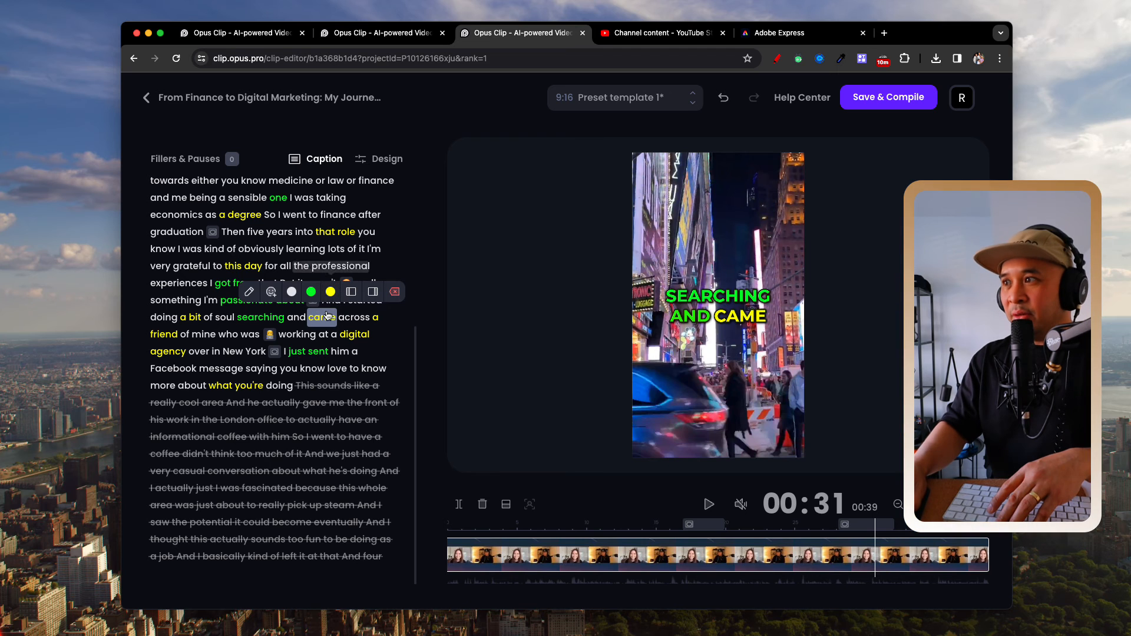
Examine the screen overlay option for uploading a logo or CTA image, including its recommended image format
left_click(380, 159)
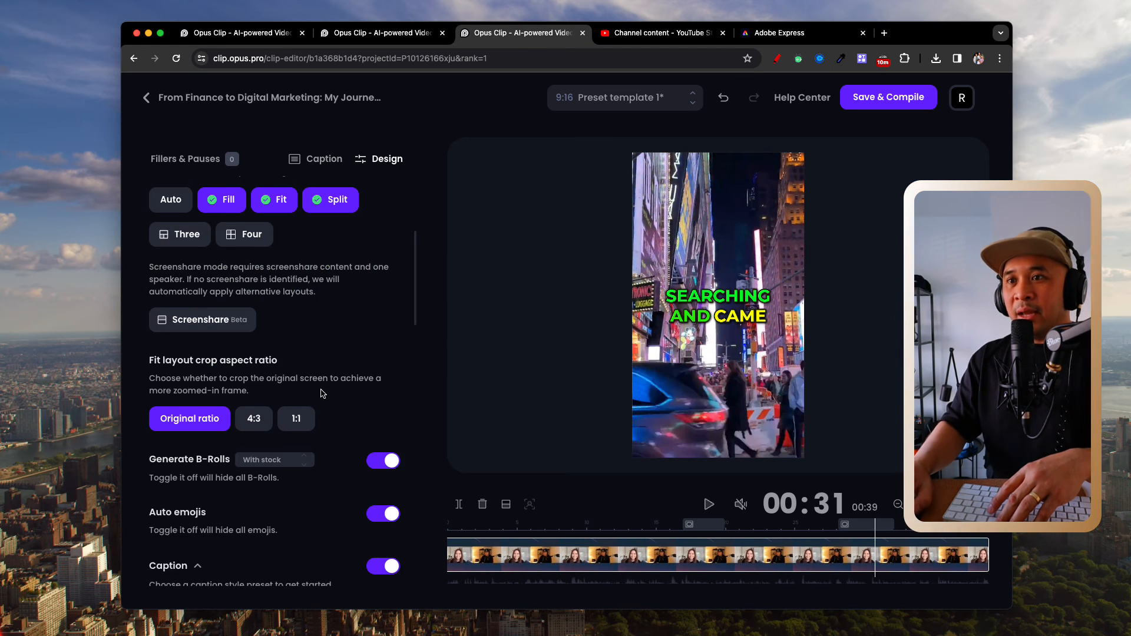
scroll(322, 394, "down", 10)
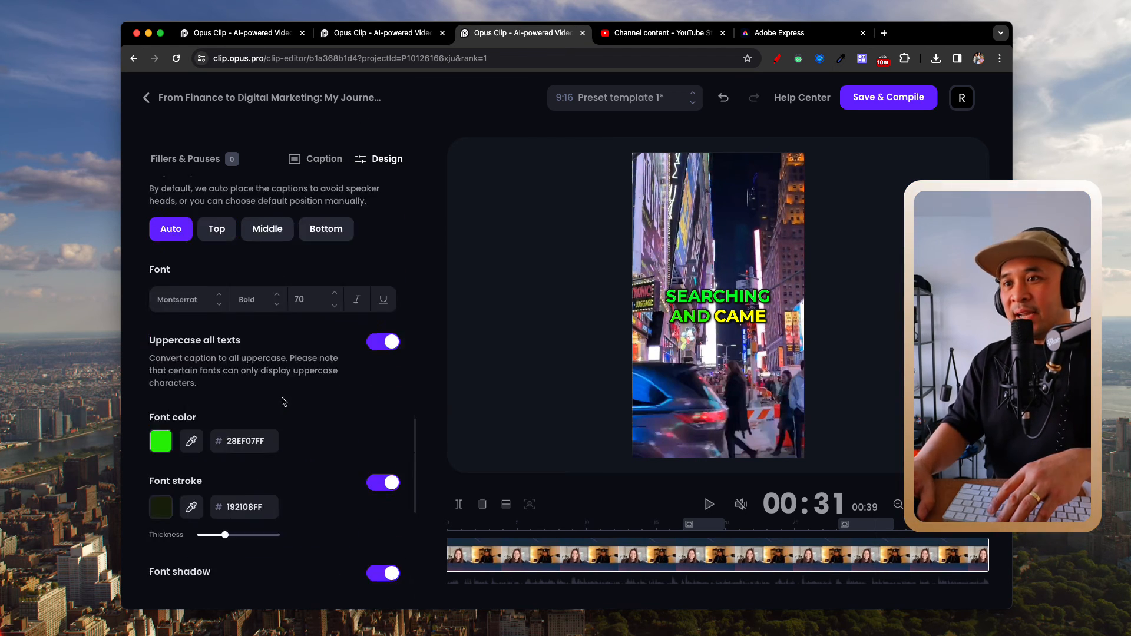
scroll(284, 402, "down", 5)
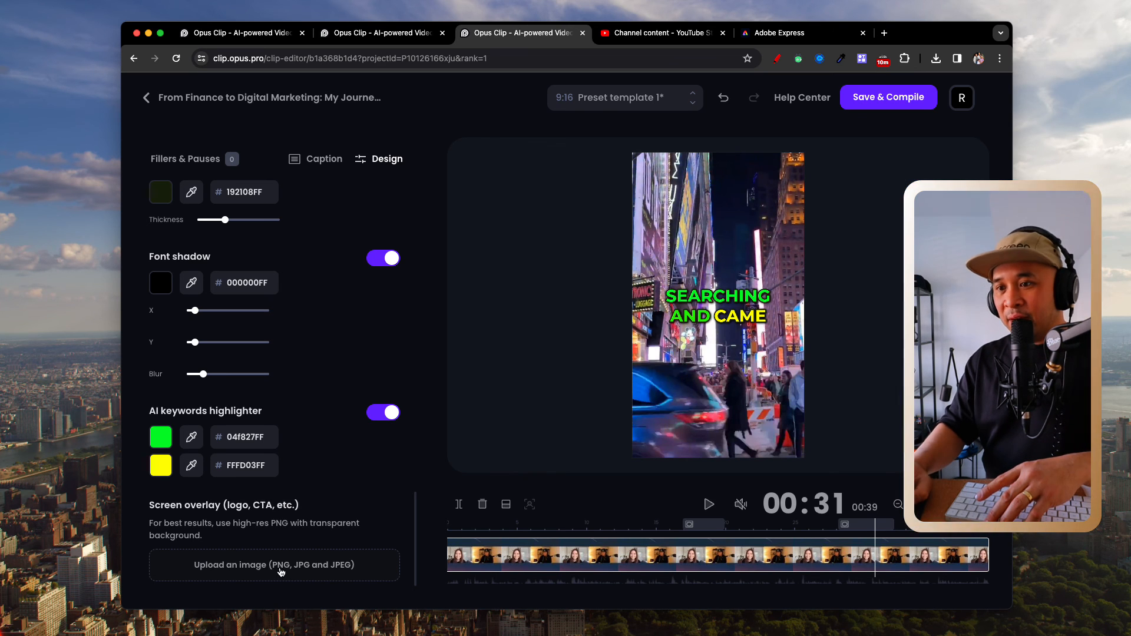
scroll(281, 572, "up", 5)
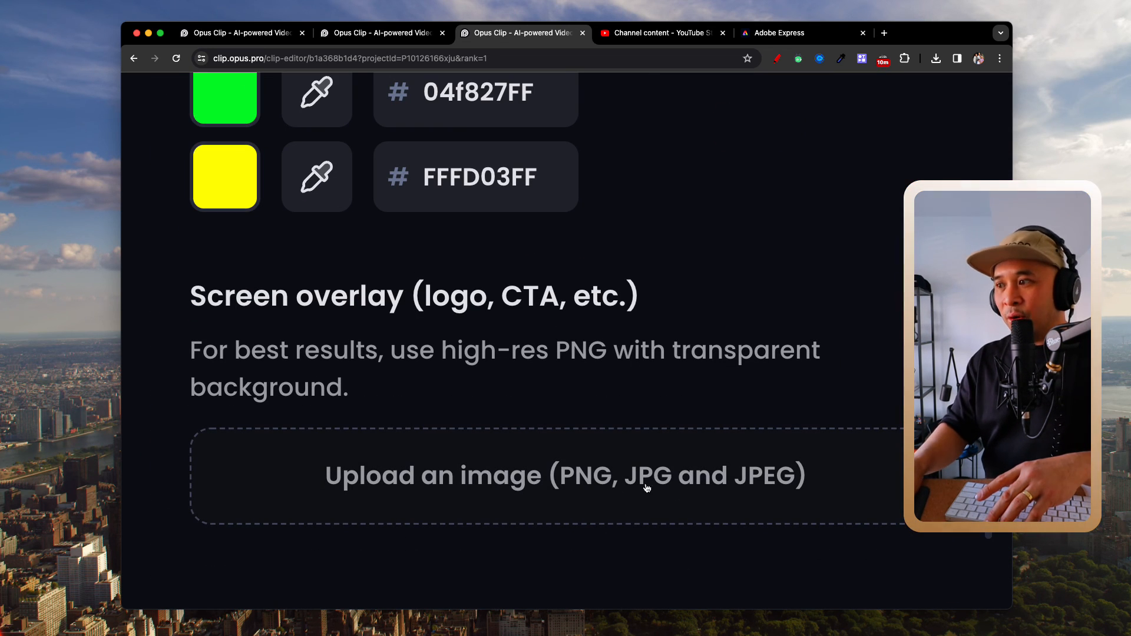
scroll(631, 490, "down", 5)
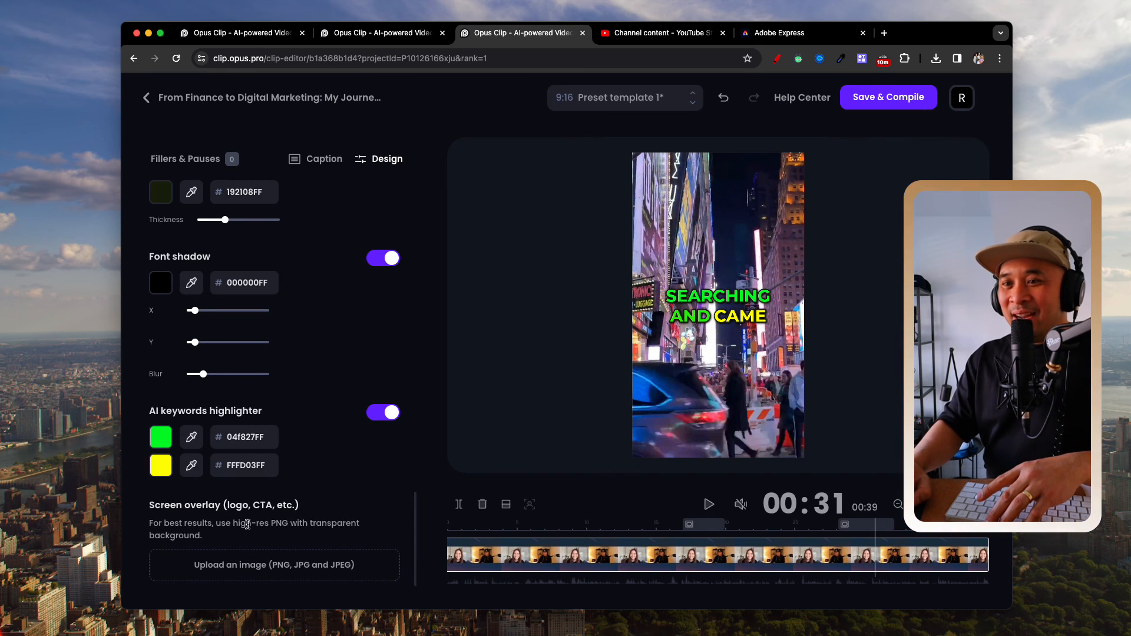
left_click_drag(247, 525, 288, 526)
left_click(316, 526)
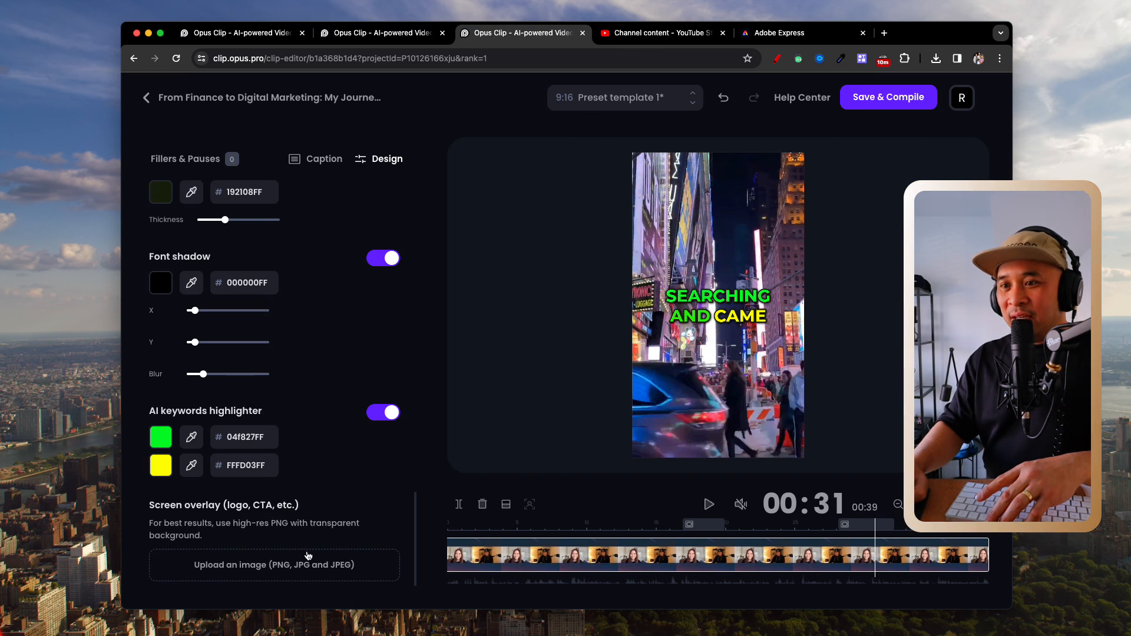